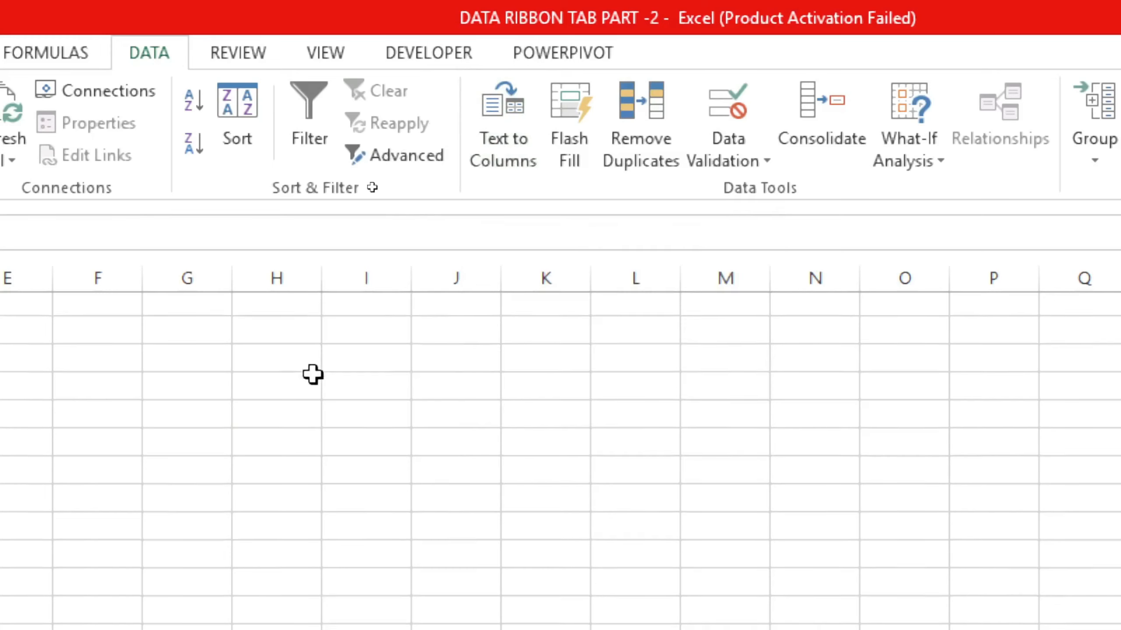
{"action": "scroll", "coordinate": [313, 375], "scroll_direction": "down", "scroll_amount": 5}
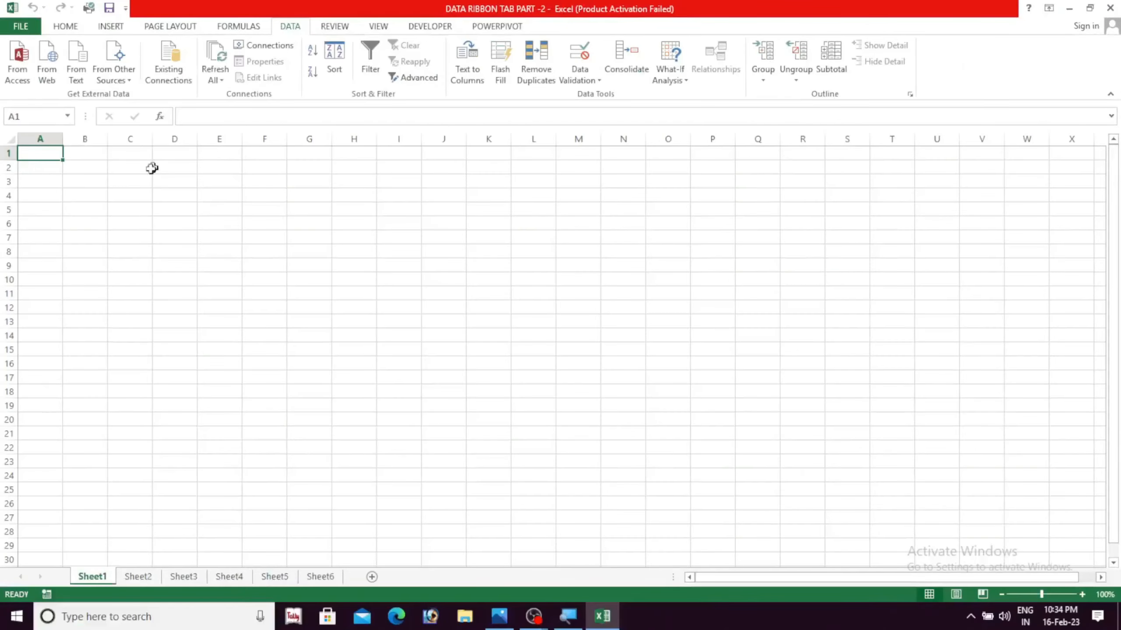
{"action": "left_click", "coordinate": [132, 197]}
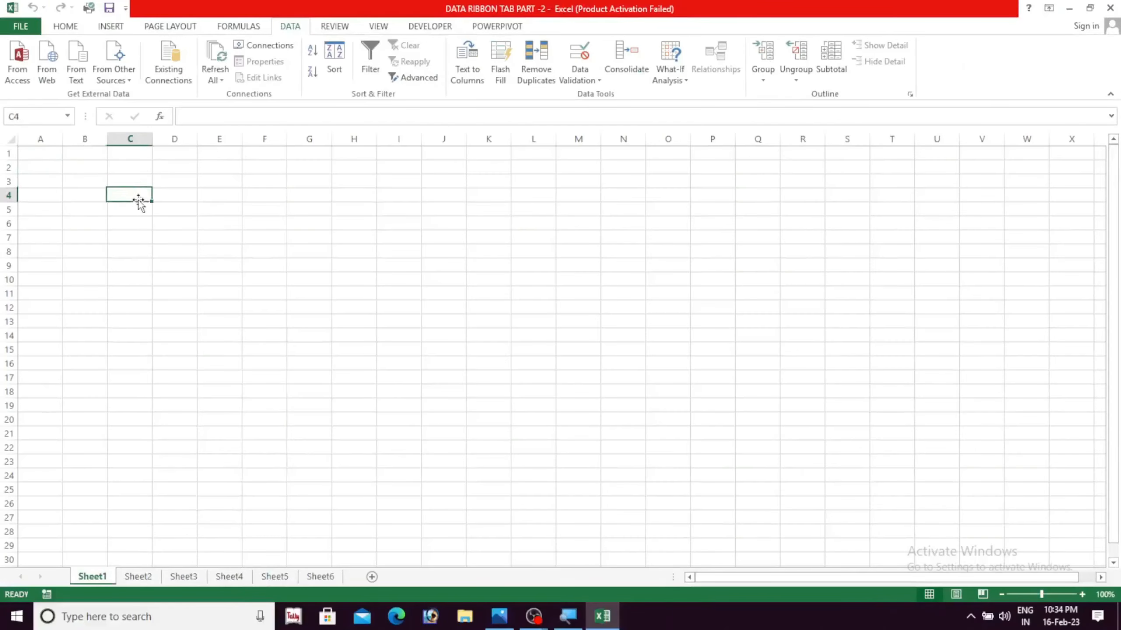
{"action": "left_click", "coordinate": [159, 170]}
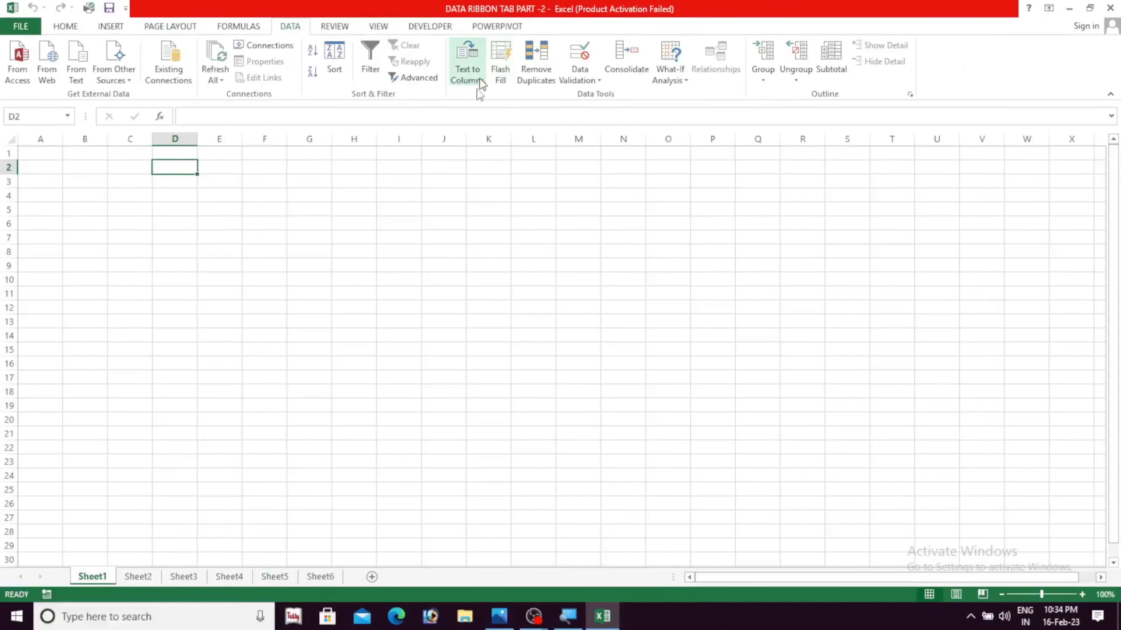
{"action": "left_click", "coordinate": [282, 307]}
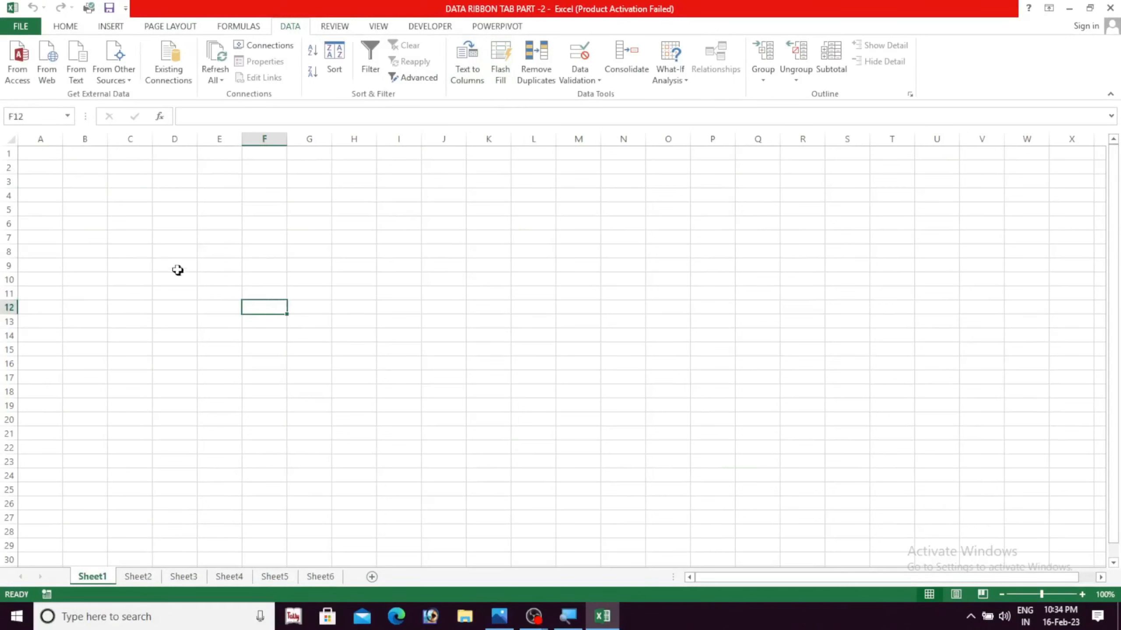
Enter the comma-separated headings S.N,Item,Rate,Quantity,Total as one text in cell D2
{"action": "left_click", "coordinate": [176, 173]}
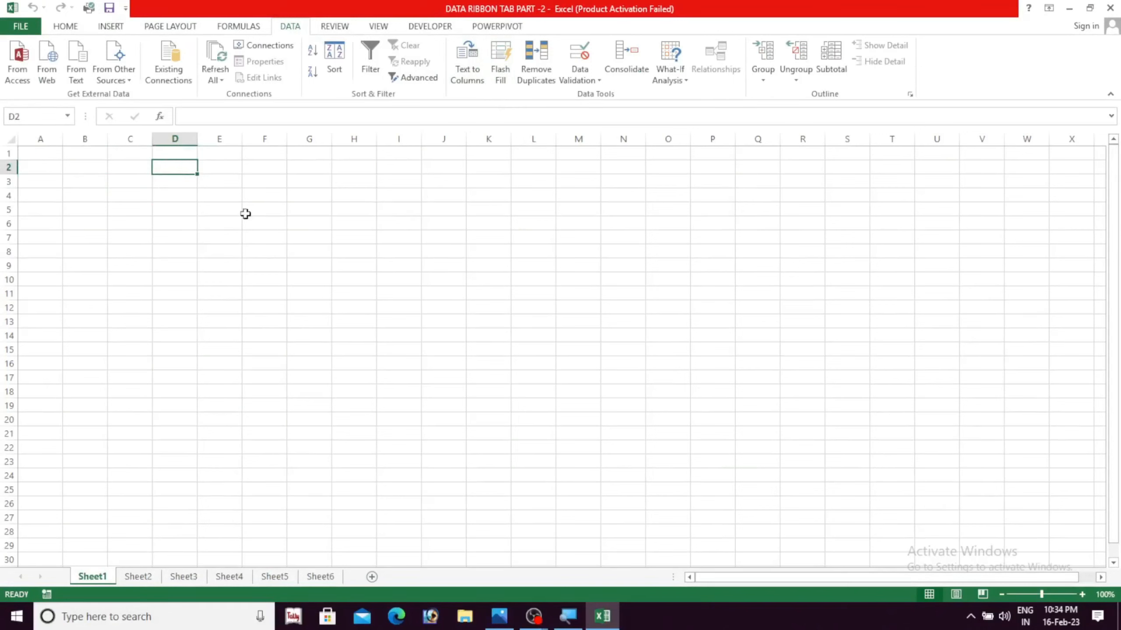
{"action": "type", "text": "S.N,"}
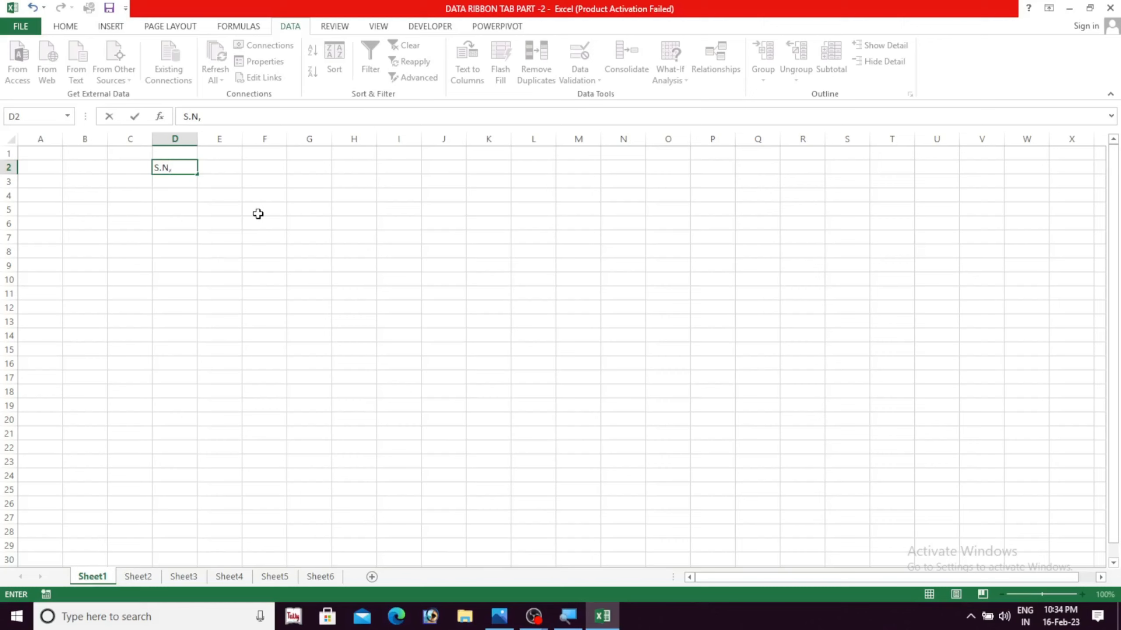
{"action": "type", "text": "tem,Rate,Quantity,Total"}
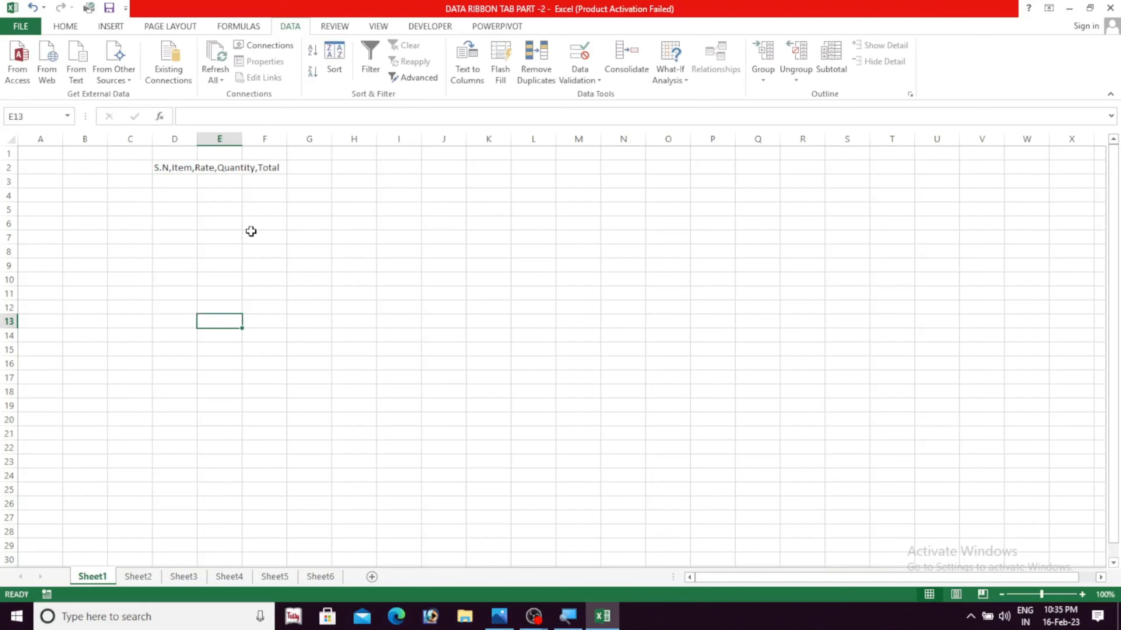
Narrow column D so it is only slightly wider than the neighbouring columns
{"action": "left_click", "coordinate": [173, 169]}
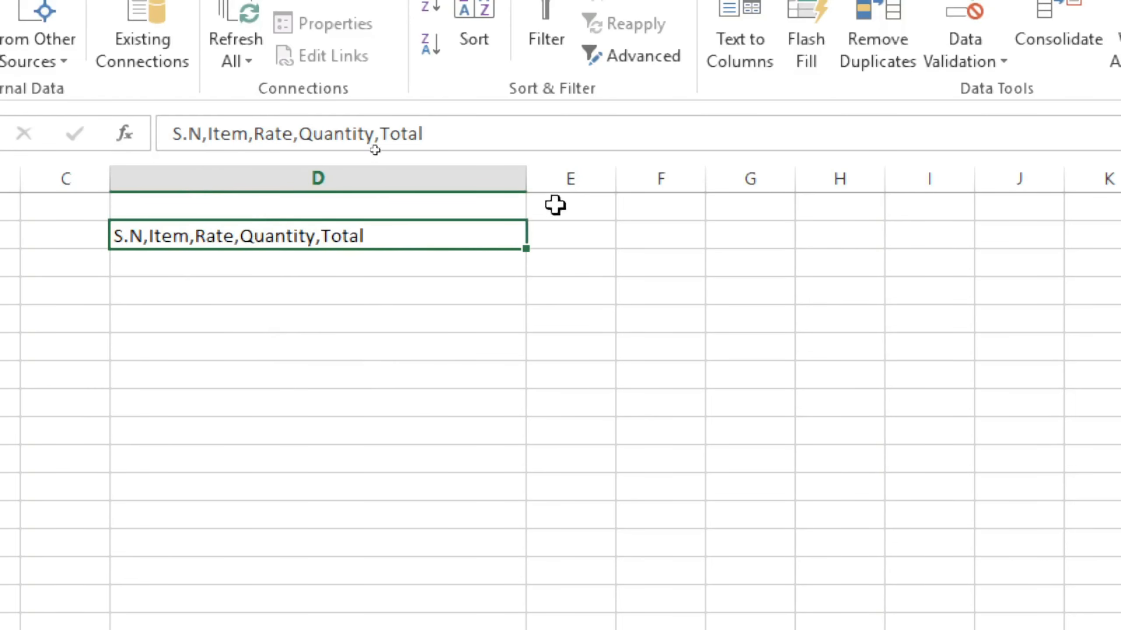
{"action": "left_click_drag", "start_coordinate": [520, 178], "coordinate": [224, 188]}
{"action": "left_click", "coordinate": [326, 353]}
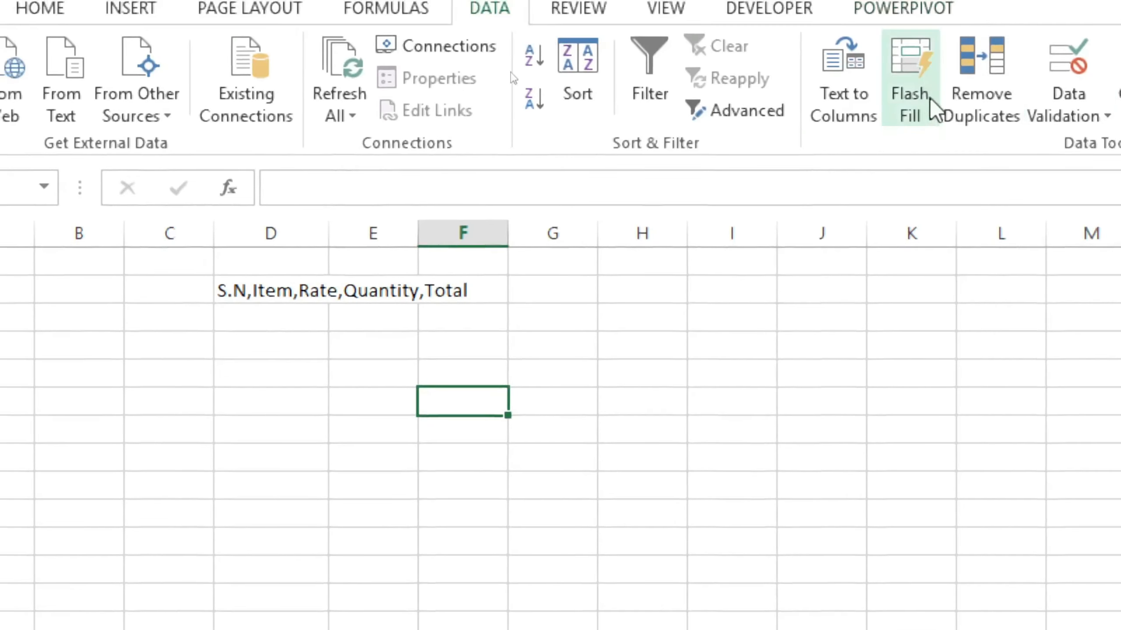
Try to run Text to Columns with an empty cell selected
{"action": "left_click", "coordinate": [845, 90]}
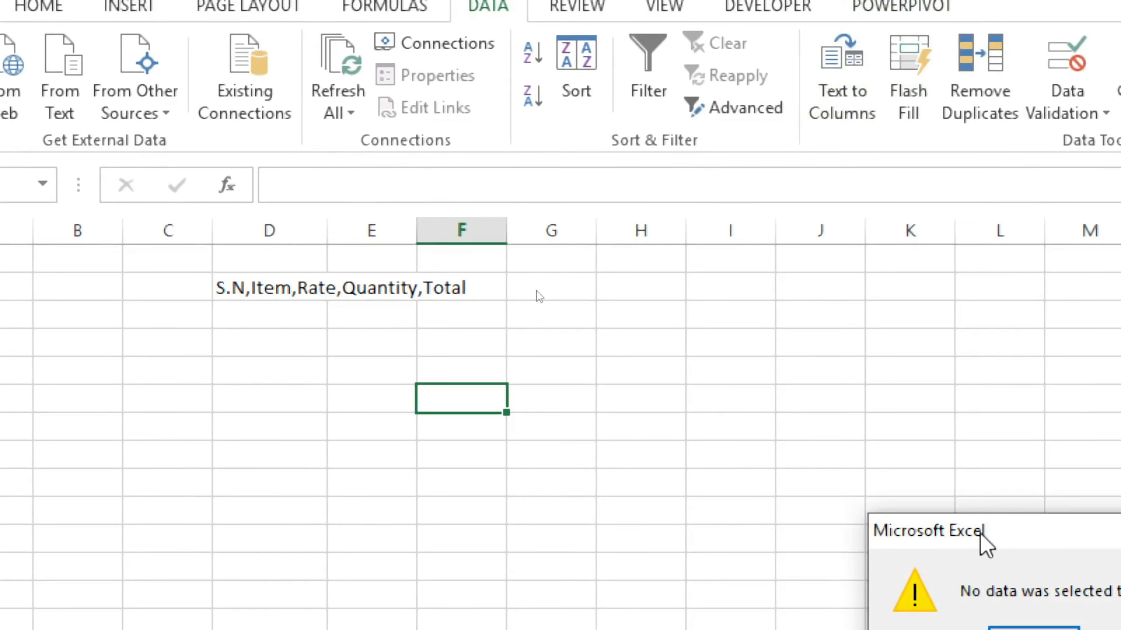
{"action": "left_click_drag", "start_coordinate": [979, 533], "coordinate": [664, 259]}
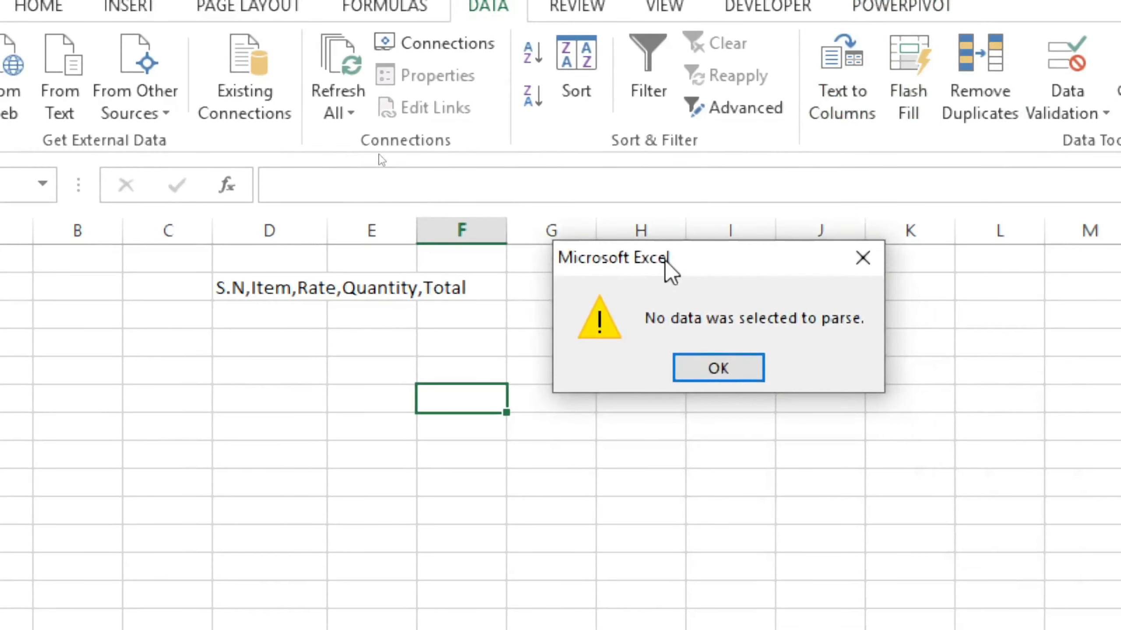
{"action": "left_click", "coordinate": [870, 254]}
Start Text to Columns on the heading text in D2, treating the data as Delimited
{"action": "left_click", "coordinate": [271, 285]}
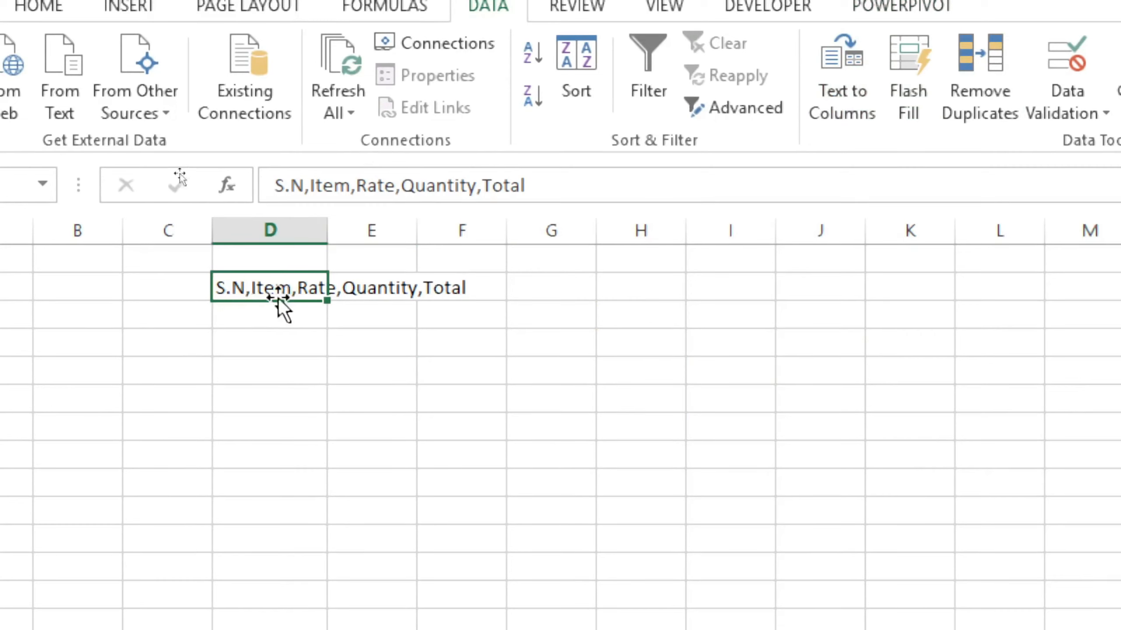
{"action": "left_click", "coordinate": [839, 74]}
{"action": "left_click_drag", "start_coordinate": [818, 195], "coordinate": [914, 24]}
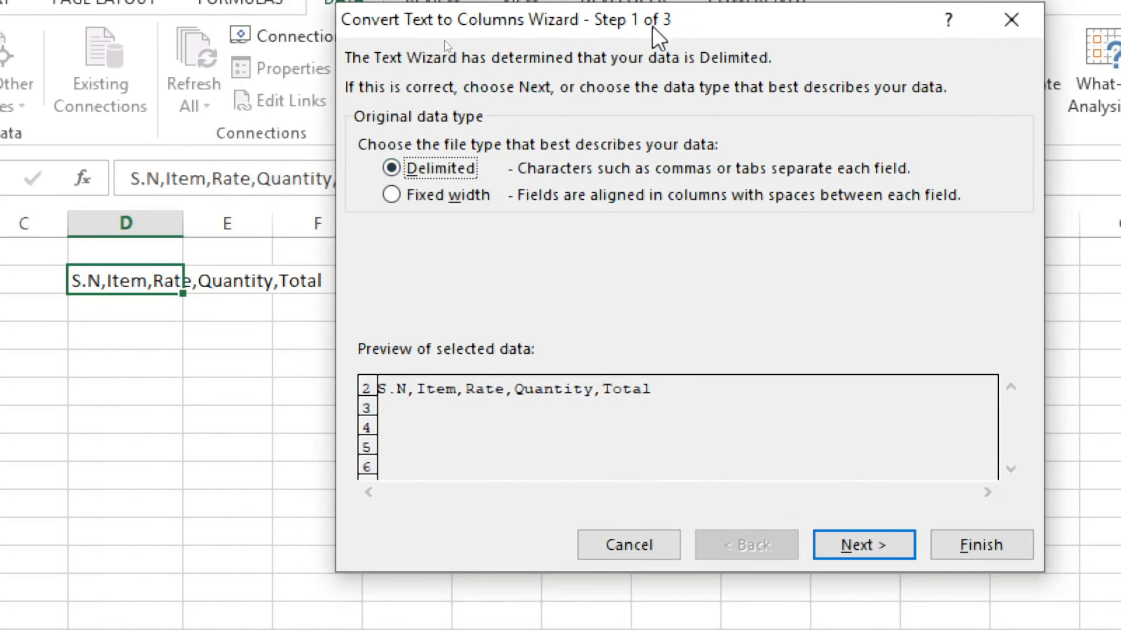
{"action": "left_click_drag", "start_coordinate": [659, 24], "coordinate": [668, 31]}
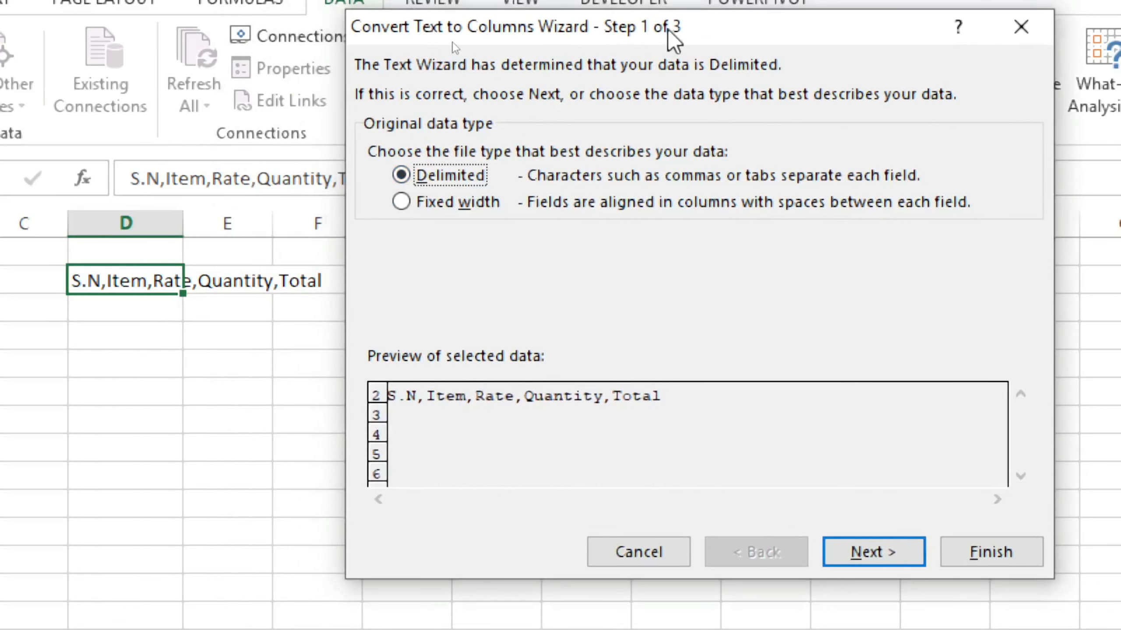
{"action": "left_click", "coordinate": [865, 557]}
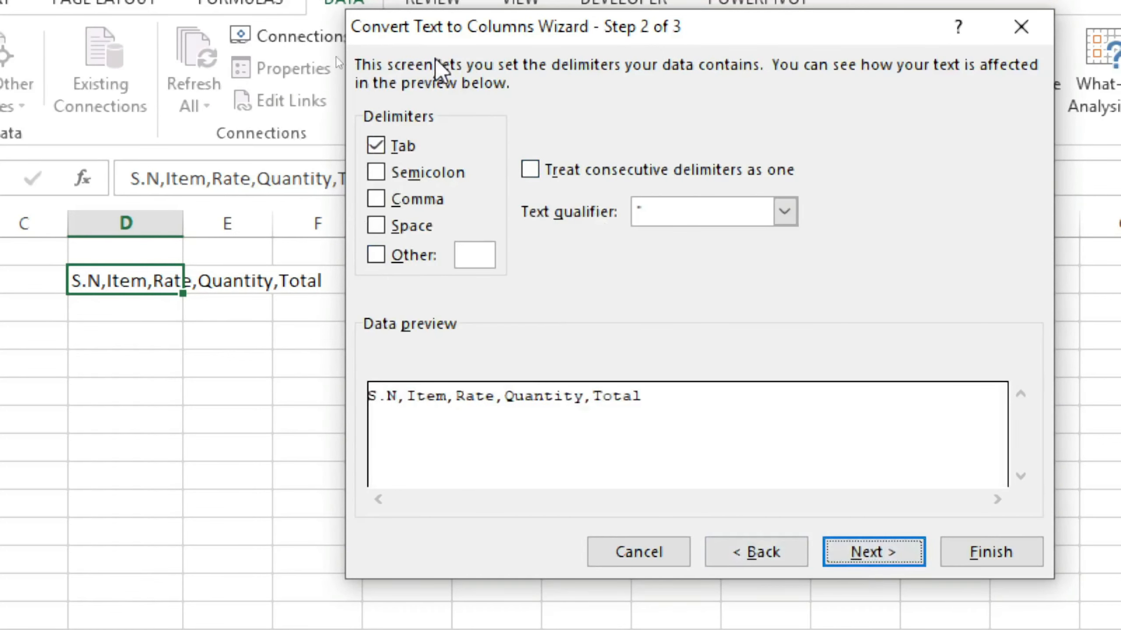
Split the D2 text using Comma as the only delimiter, with General column format and $D$2 as the destination
{"action": "left_click_drag", "start_coordinate": [672, 25], "coordinate": [674, 37]}
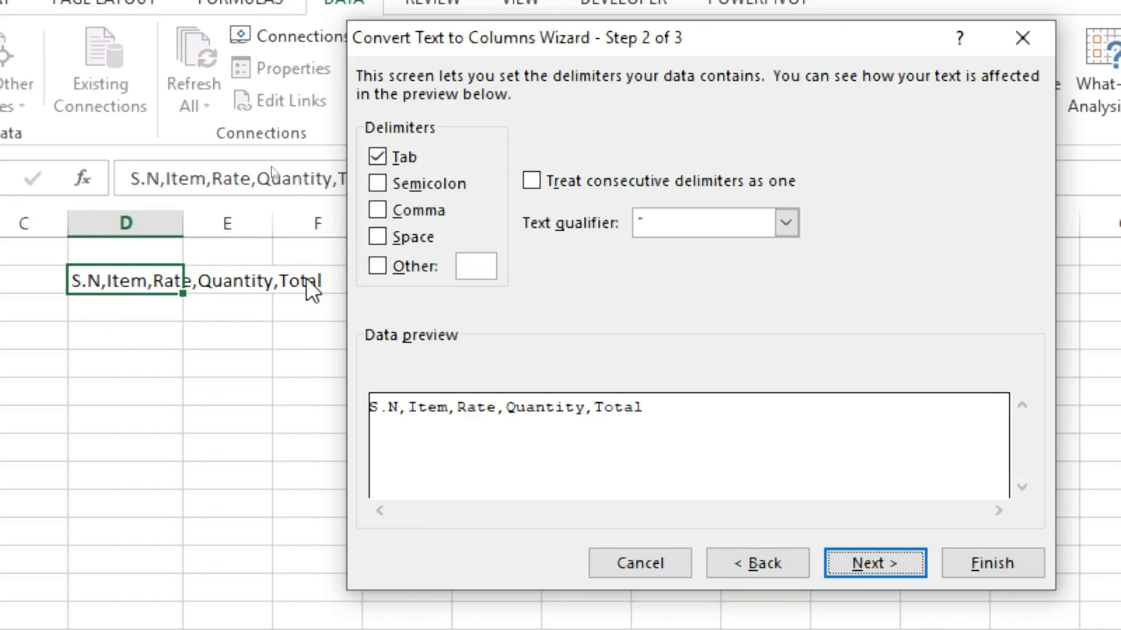
{"action": "left_click", "coordinate": [378, 212]}
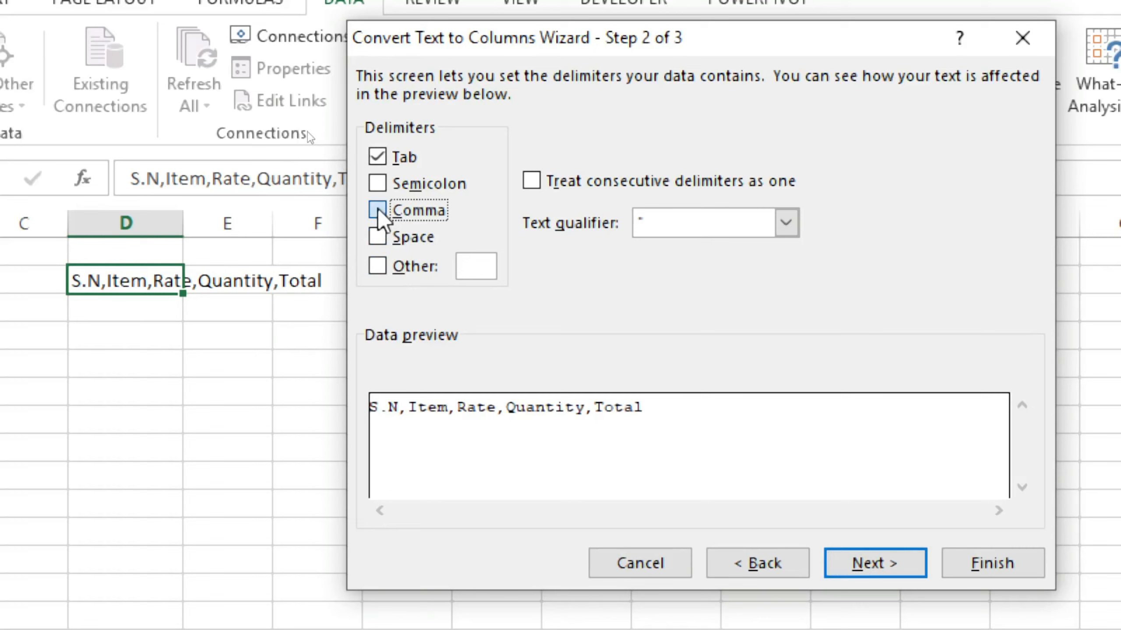
{"action": "left_click", "coordinate": [384, 156]}
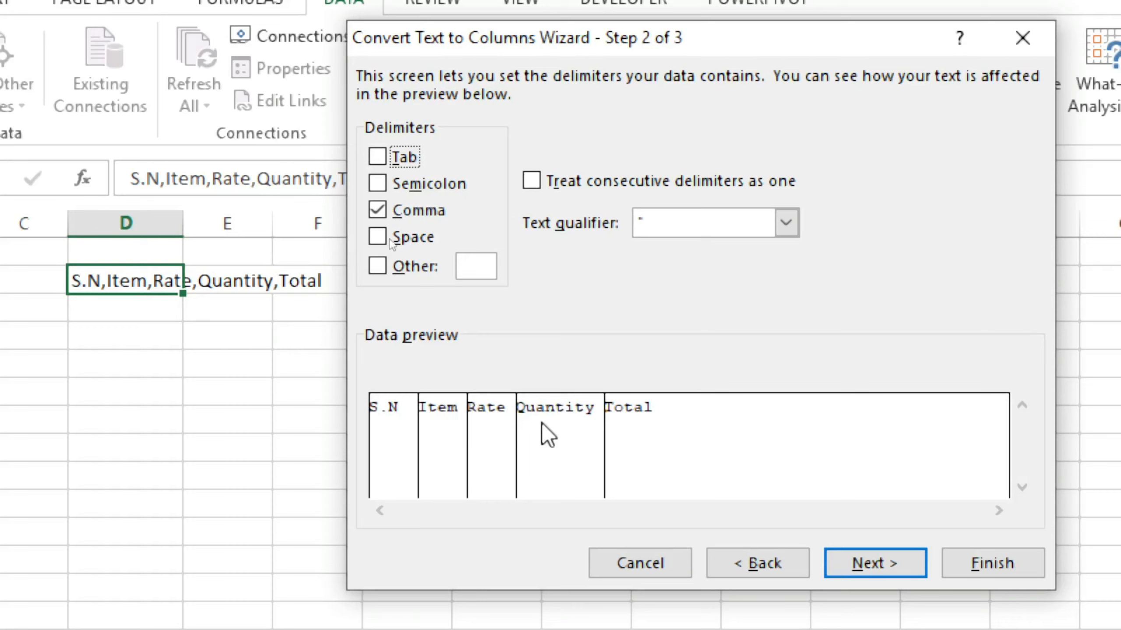
{"action": "left_click", "coordinate": [874, 556]}
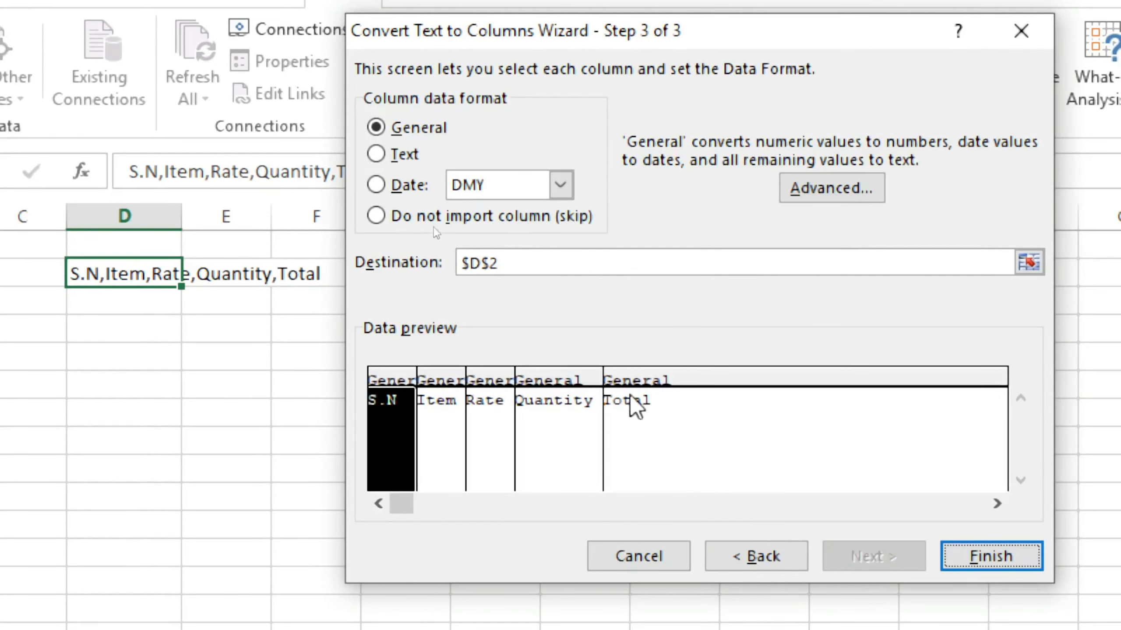
{"action": "left_click_drag", "start_coordinate": [538, 26], "coordinate": [538, 34]}
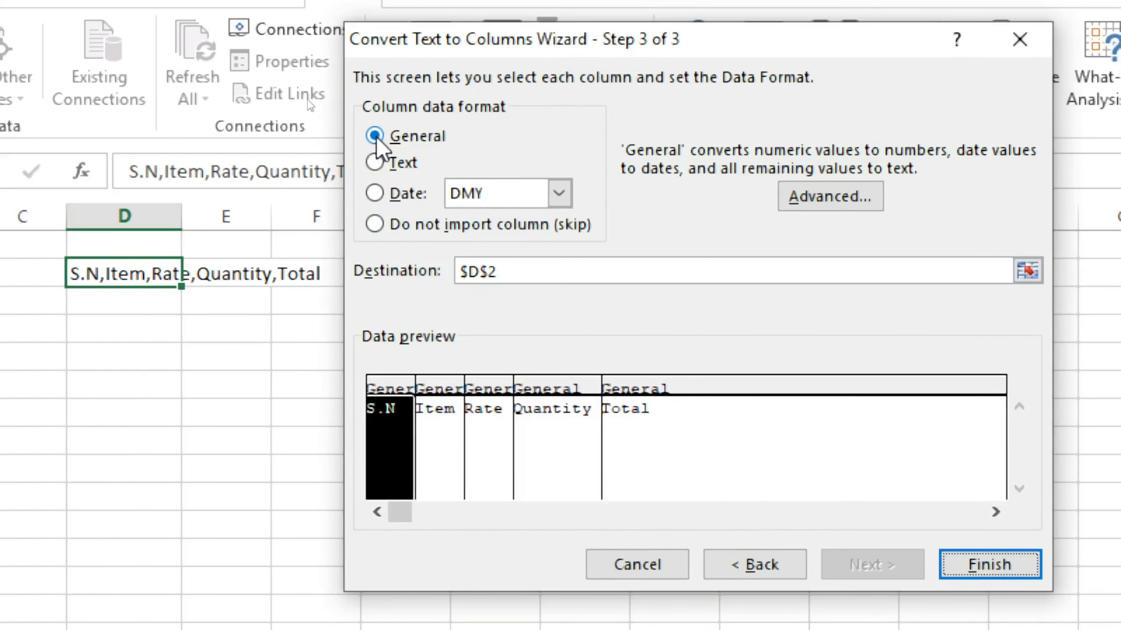
{"action": "left_click", "coordinate": [977, 570]}
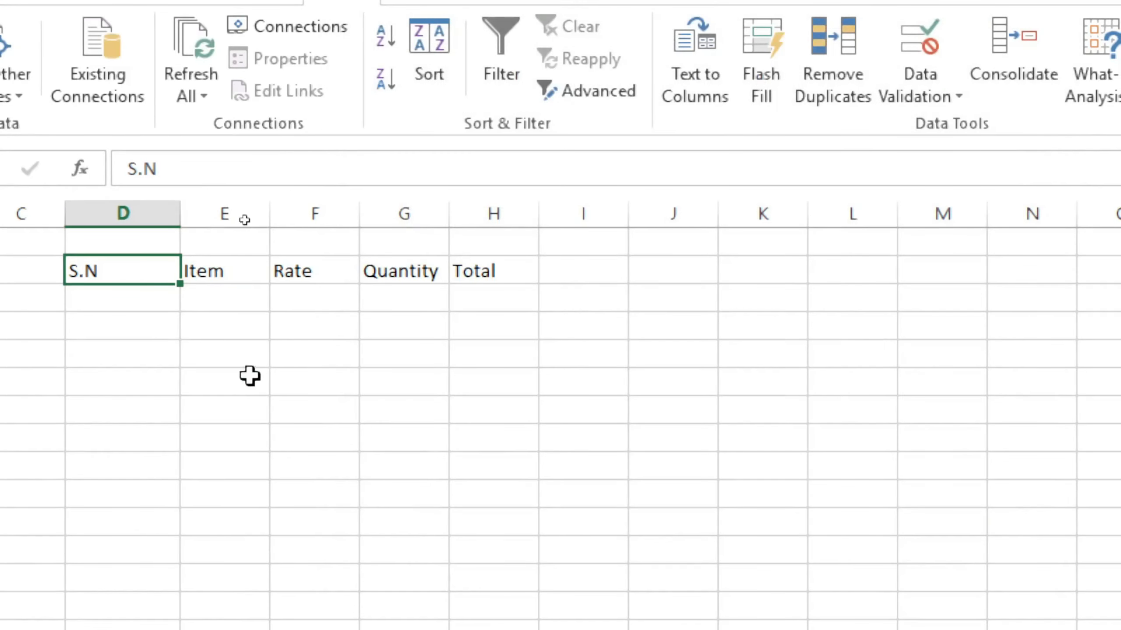
Examine the separated headings in cells D2 to H2 and the descriptions of Text to Columns and Flash Fill
{"action": "left_click", "coordinate": [246, 377]}
{"action": "left_click", "coordinate": [137, 267]}
{"action": "left_click", "coordinate": [261, 280]}
{"action": "left_click", "coordinate": [149, 270]}
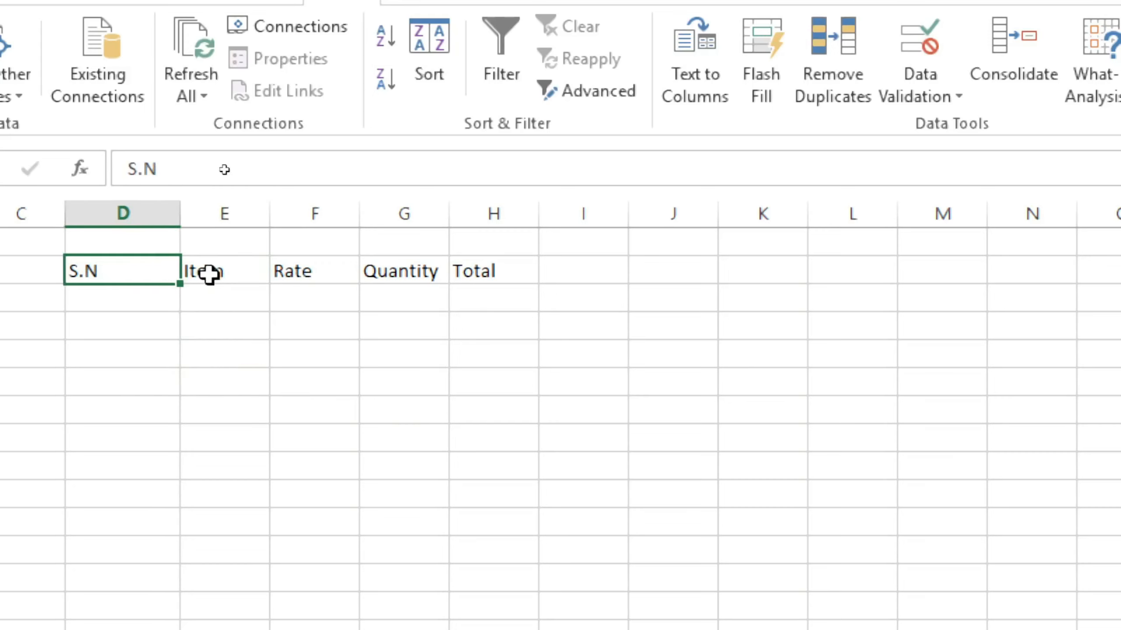
{"action": "left_click", "coordinate": [224, 275]}
{"action": "left_click", "coordinate": [314, 277]}
{"action": "left_click", "coordinate": [429, 293]}
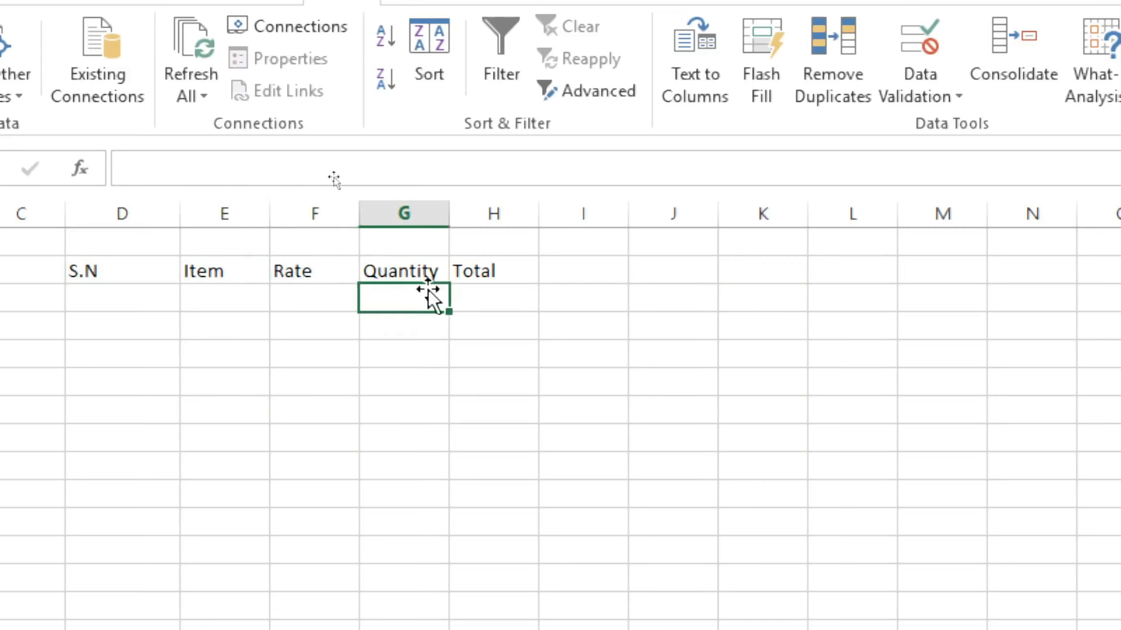
{"action": "left_click", "coordinate": [481, 275]}
{"action": "left_click_drag", "start_coordinate": [82, 273], "coordinate": [512, 270]}
{"action": "left_click", "coordinate": [465, 303]}
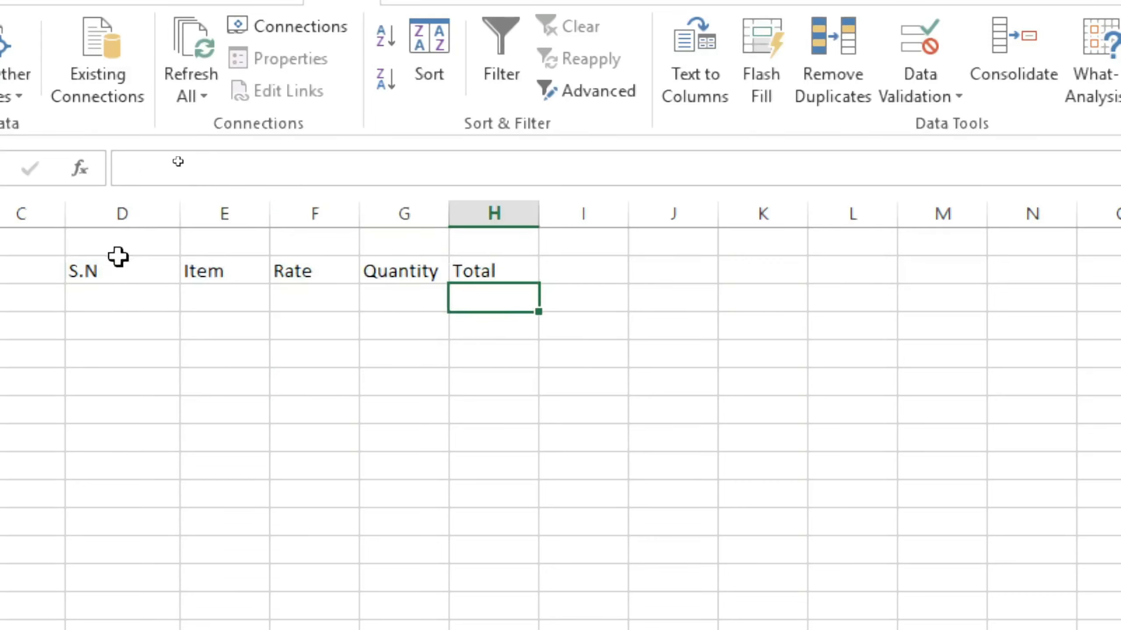
{"action": "left_click_drag", "start_coordinate": [101, 270], "coordinate": [548, 263]}
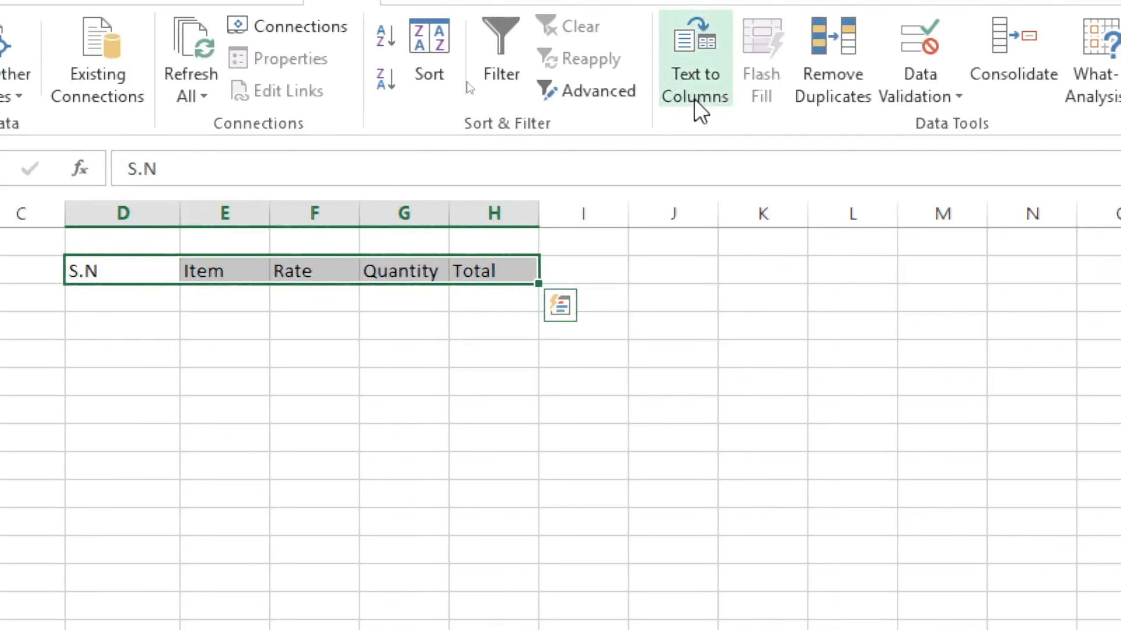
{"action": "left_click", "coordinate": [445, 373]}
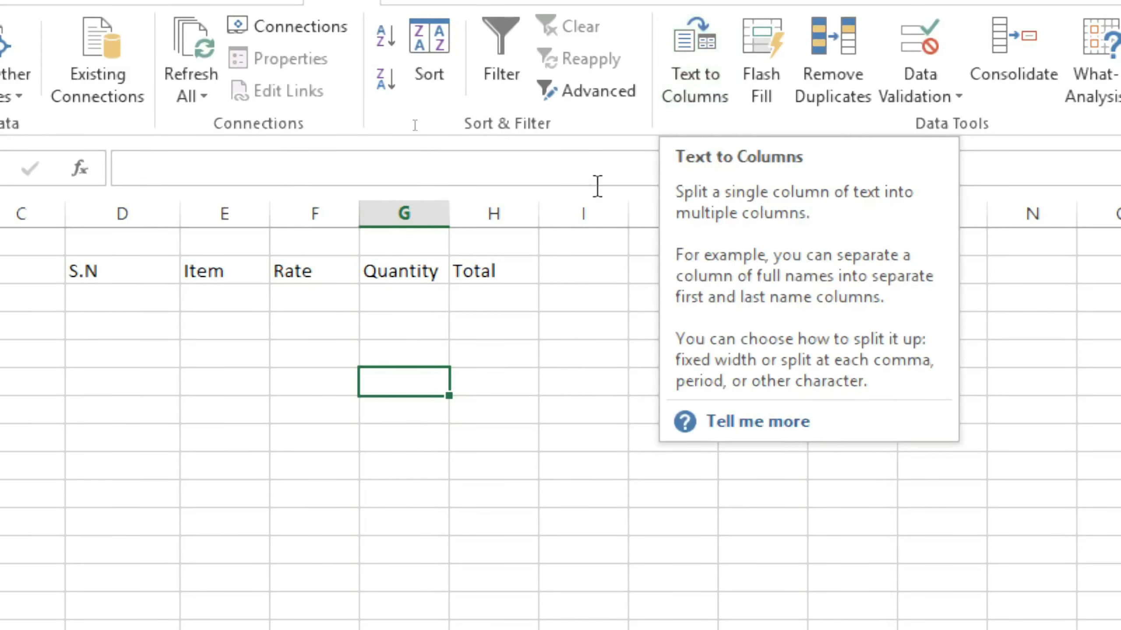
{"action": "left_click", "coordinate": [573, 354]}
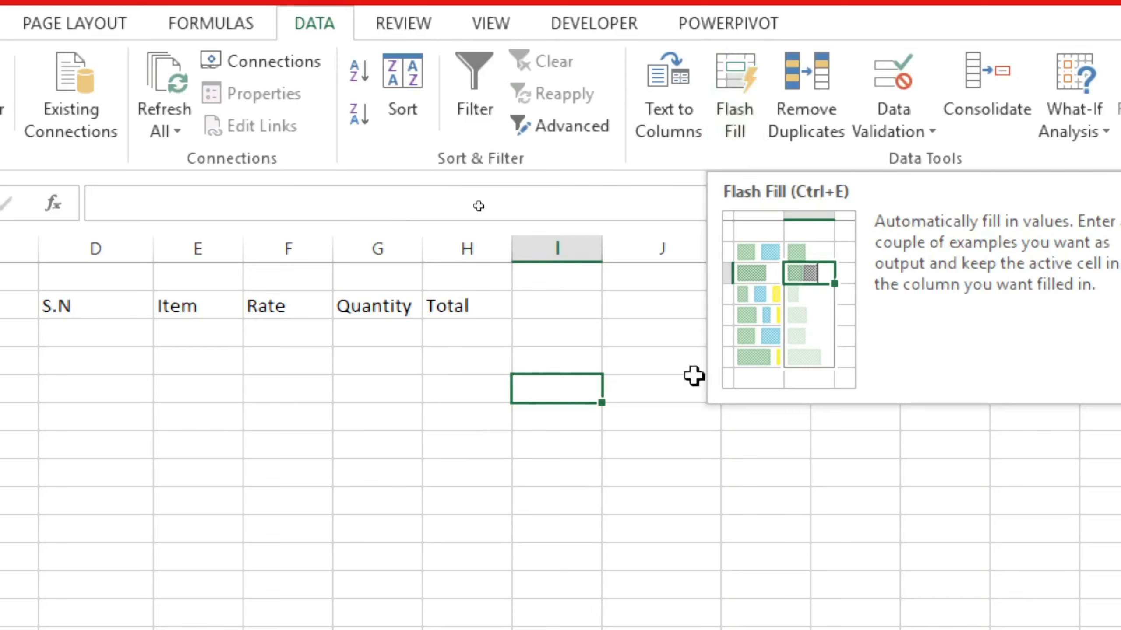
{"action": "left_click", "coordinate": [565, 475]}
Enter sunday in cell I4 and fill the weekday series down to Saturday in I10
{"action": "left_click", "coordinate": [542, 357]}
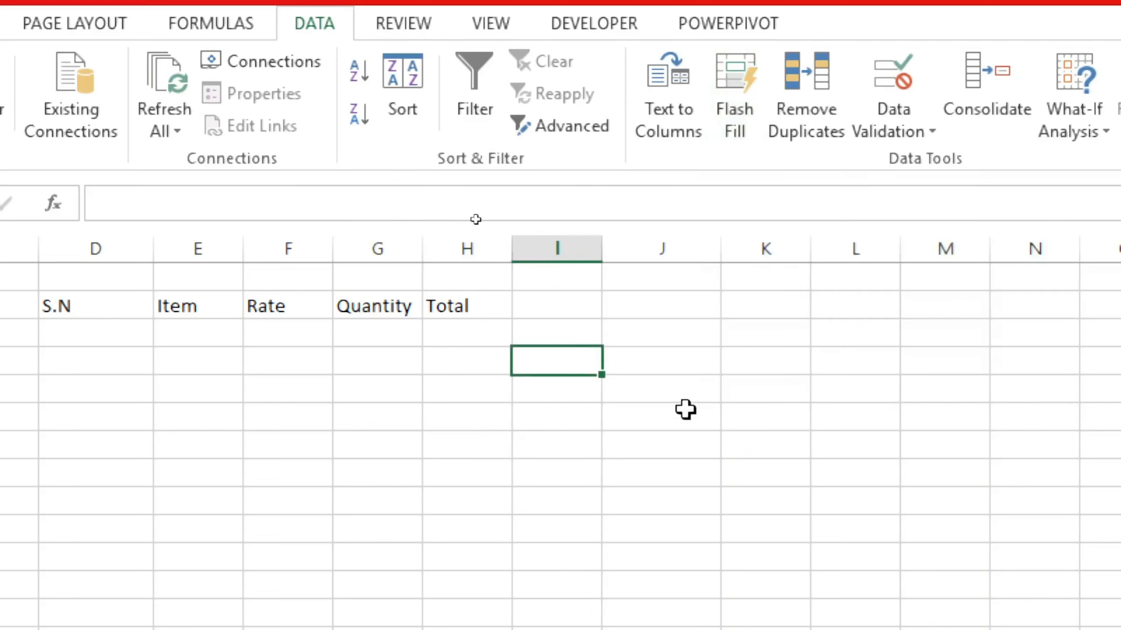
{"action": "type", "text": "su"}
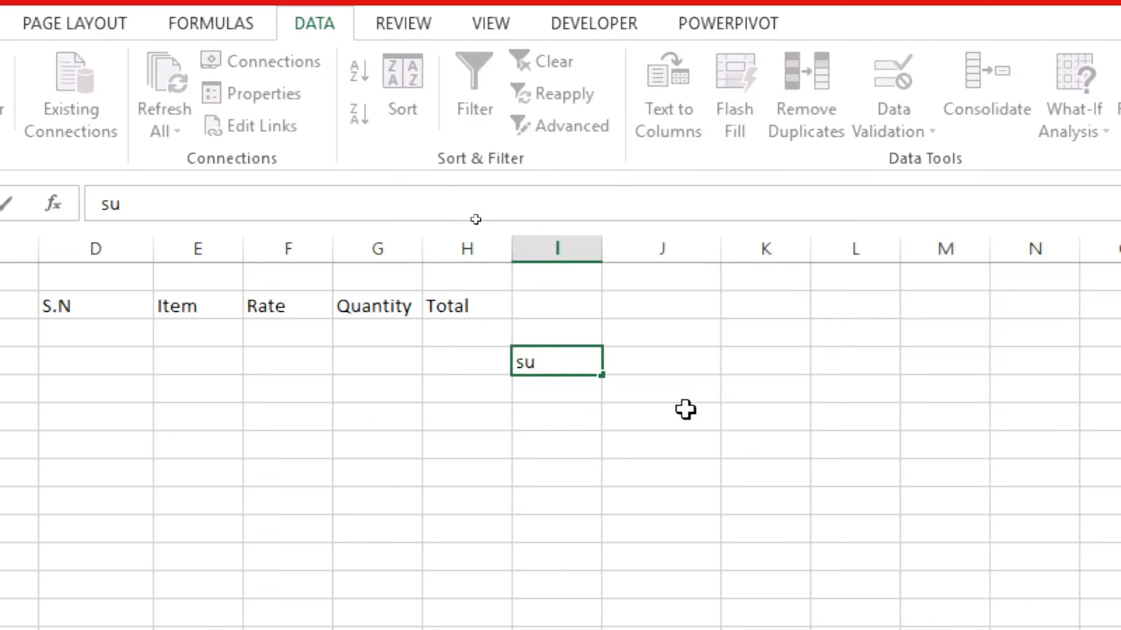
{"action": "type", "text": "nday"}
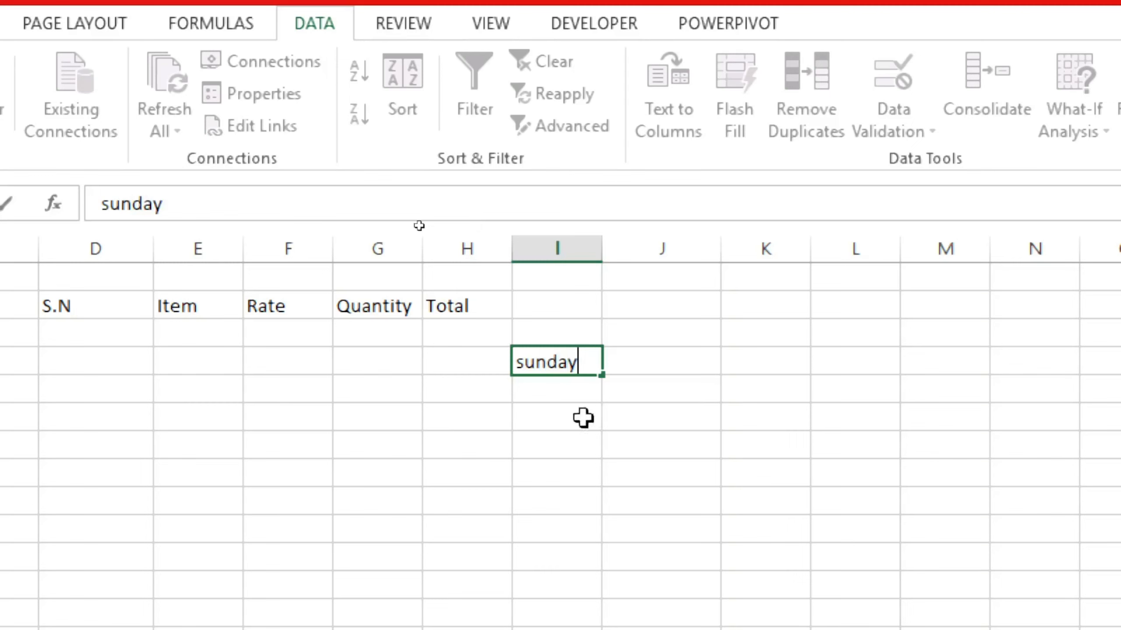
{"action": "key", "text": "Return"}
{"action": "left_click", "coordinate": [589, 371]}
{"action": "left_click_drag", "start_coordinate": [605, 376], "coordinate": [608, 546]}
{"action": "left_click", "coordinate": [590, 568]}
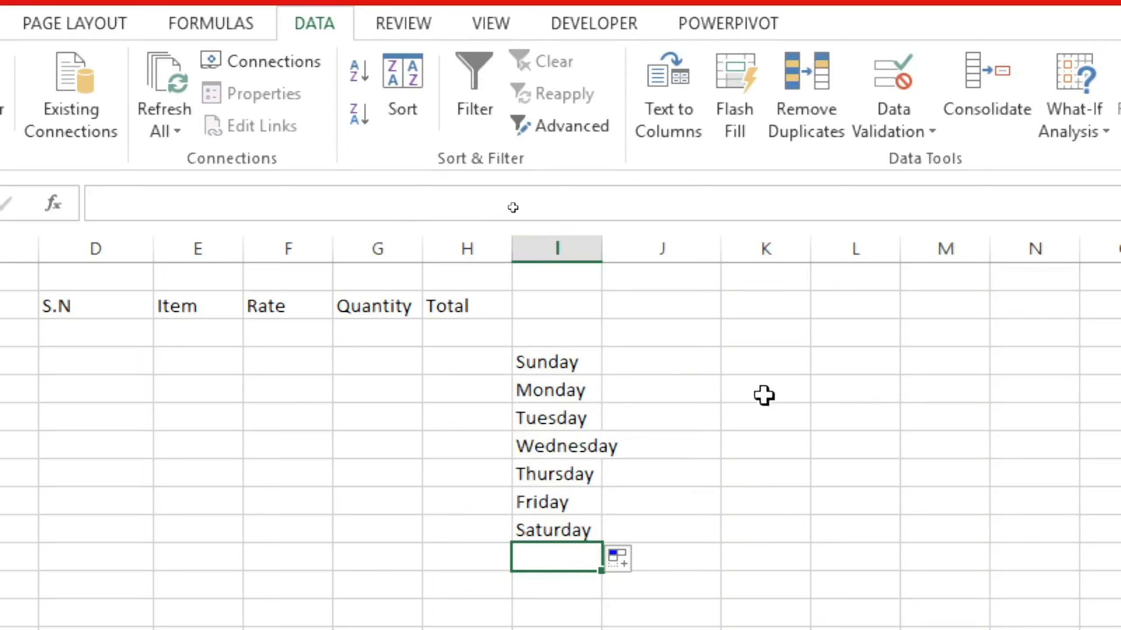
Enter su in J4 beside Sunday and use Flash Fill on J4:J10 to abbreviate every weekday
{"action": "left_click", "coordinate": [655, 367]}
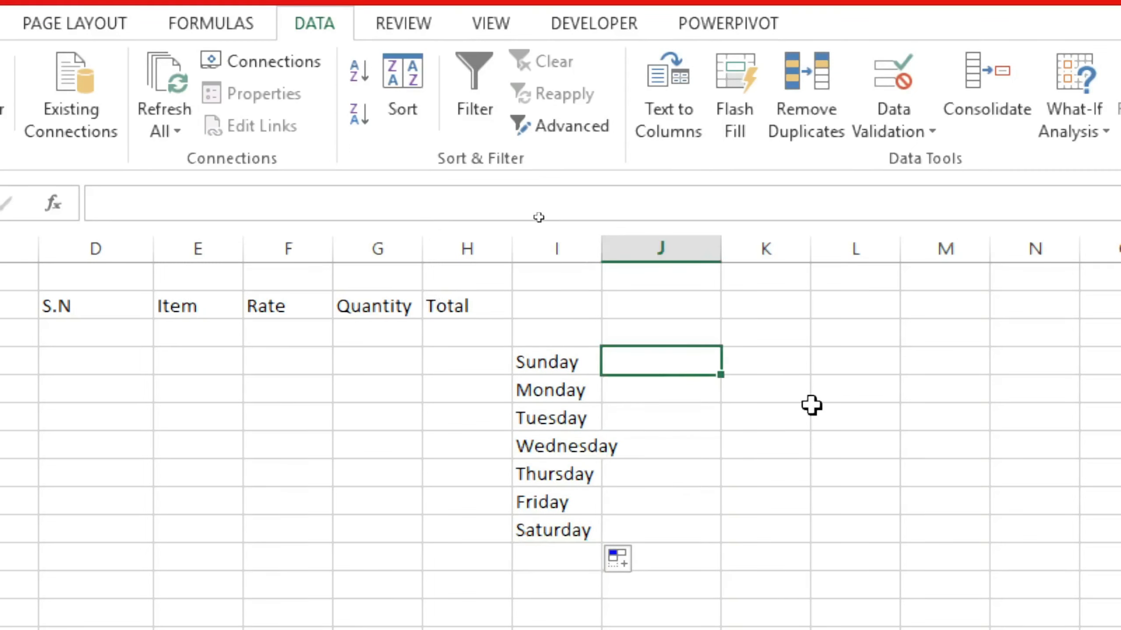
{"action": "type", "text": "su"}
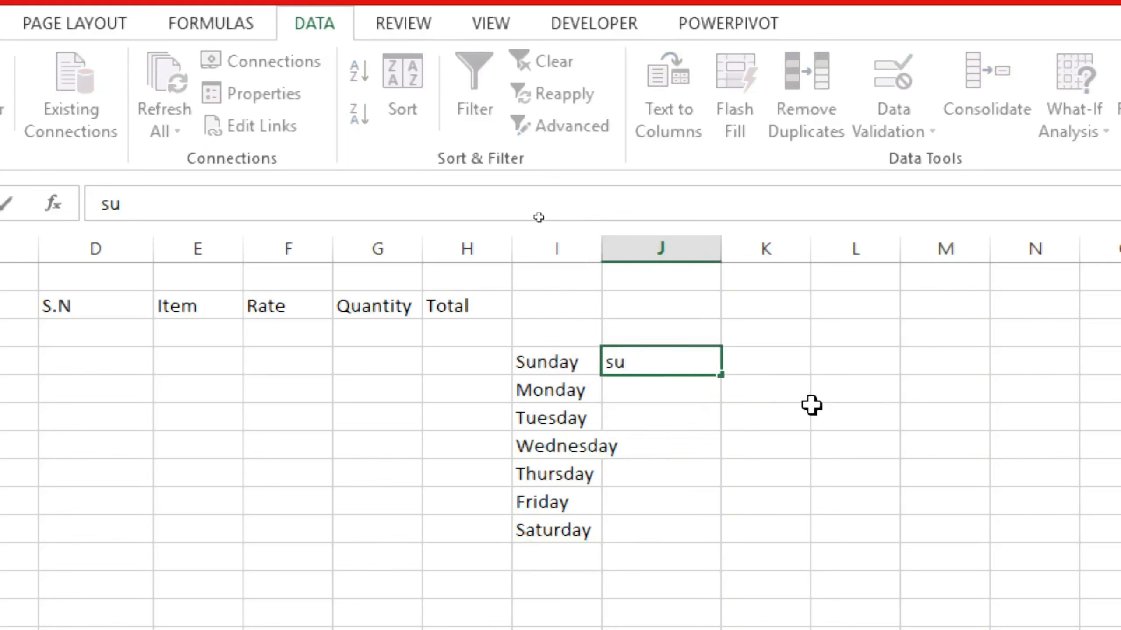
{"action": "left_click", "coordinate": [682, 443]}
{"action": "left_click_drag", "start_coordinate": [675, 365], "coordinate": [670, 527]}
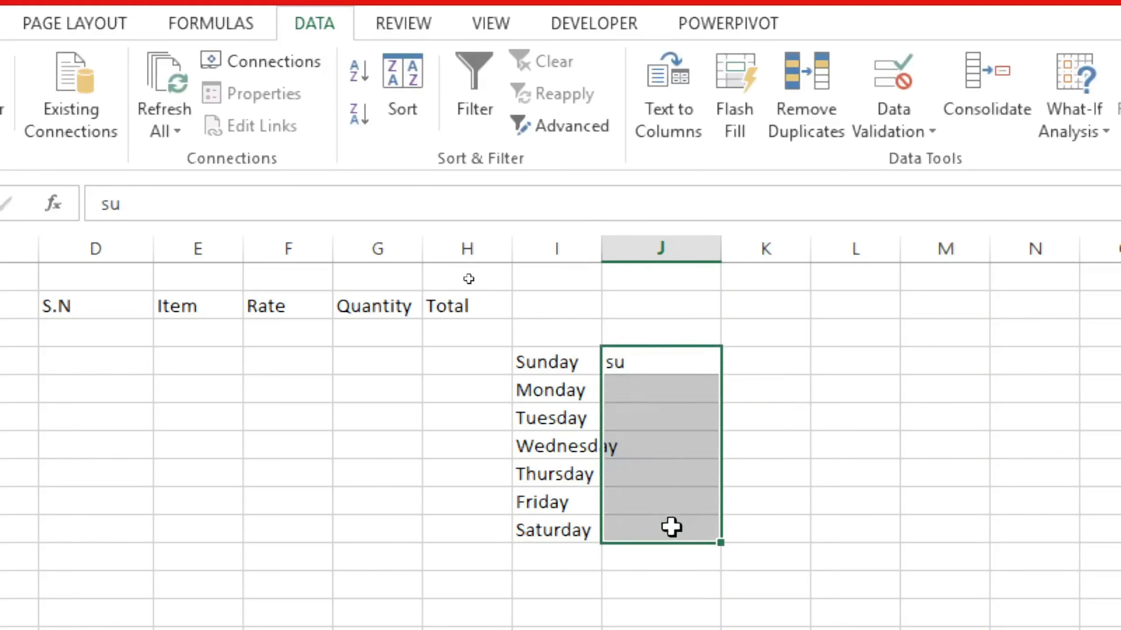
{"action": "left_click", "coordinate": [732, 104]}
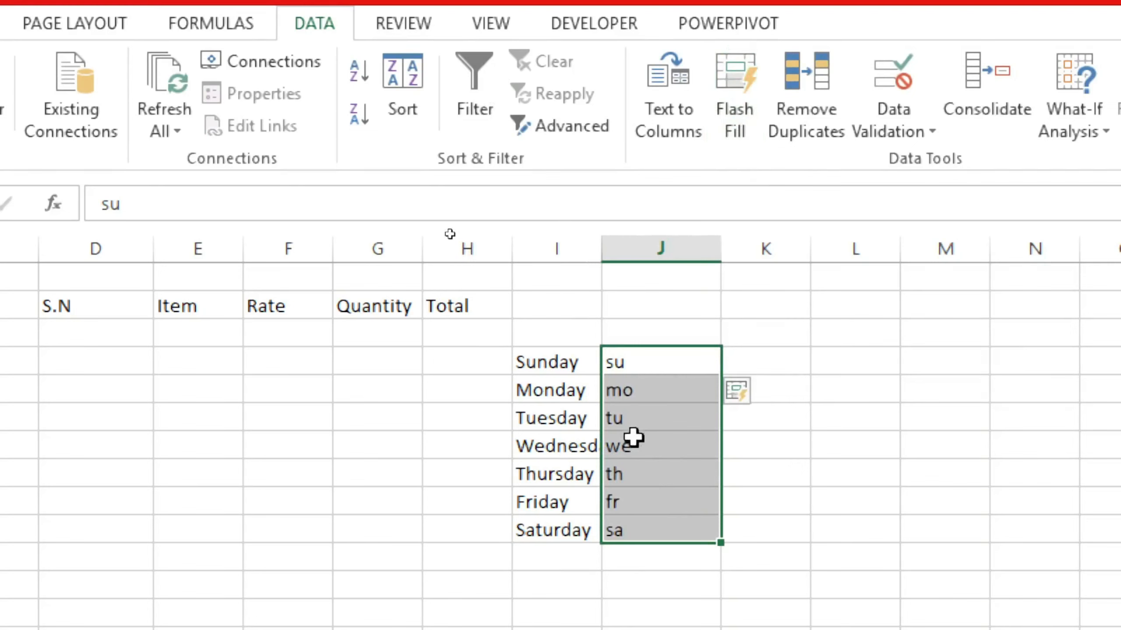
Compare the abbreviations in J4:J10 with the full weekday names in column I
{"action": "left_click", "coordinate": [643, 362]}
{"action": "left_click_drag", "start_coordinate": [643, 362], "coordinate": [645, 530]}
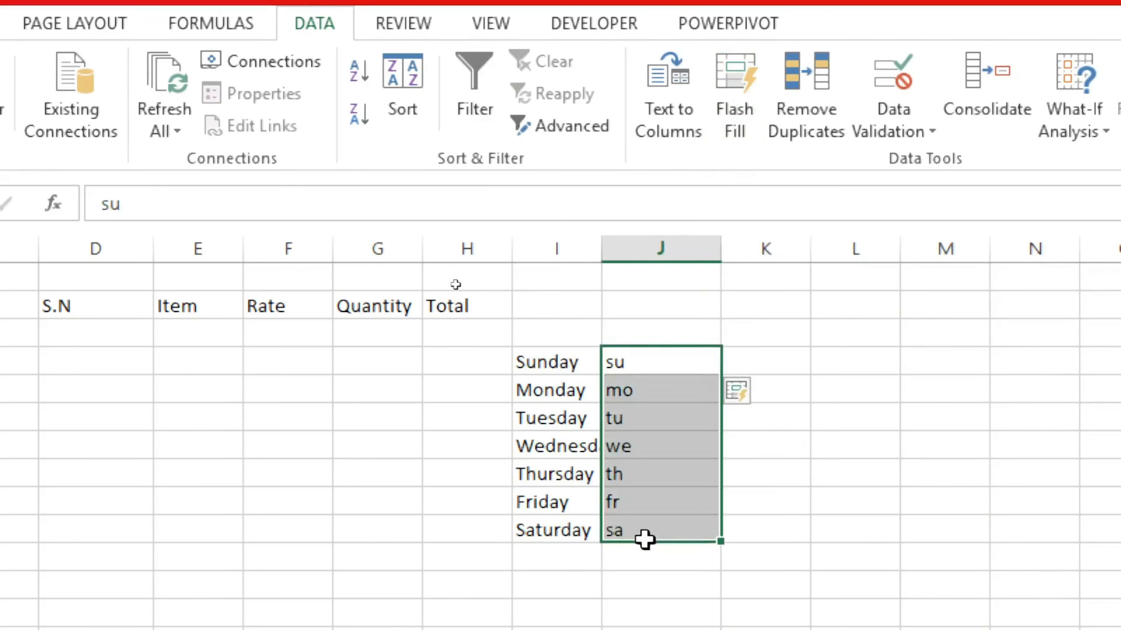
{"action": "left_click", "coordinate": [744, 364]}
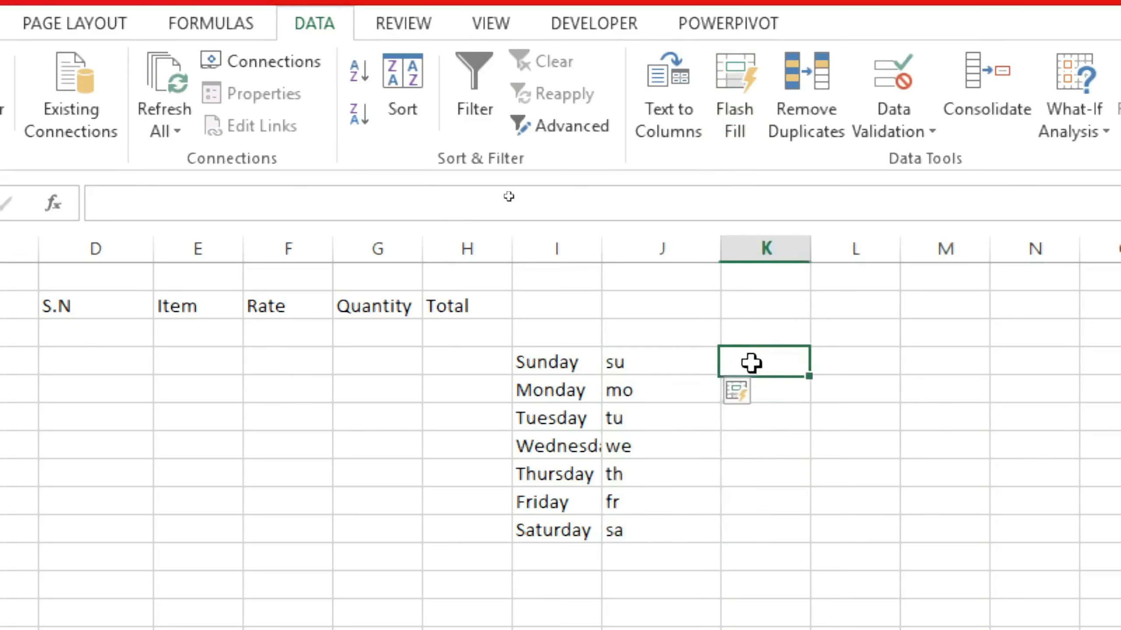
{"action": "left_click", "coordinate": [674, 363]}
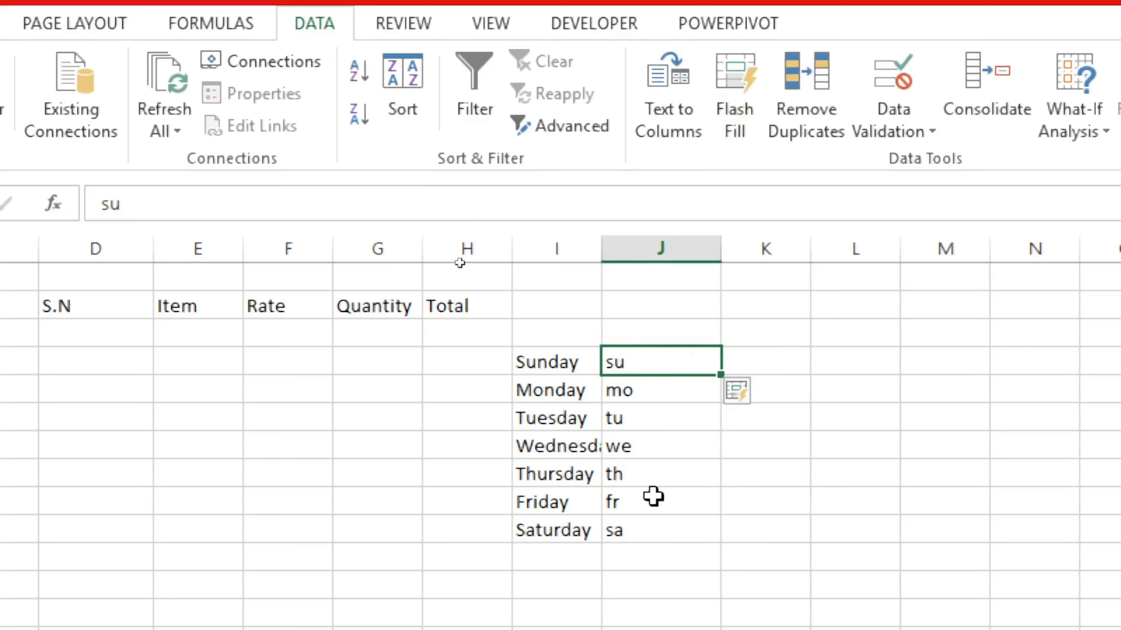
{"action": "left_click", "coordinate": [794, 519]}
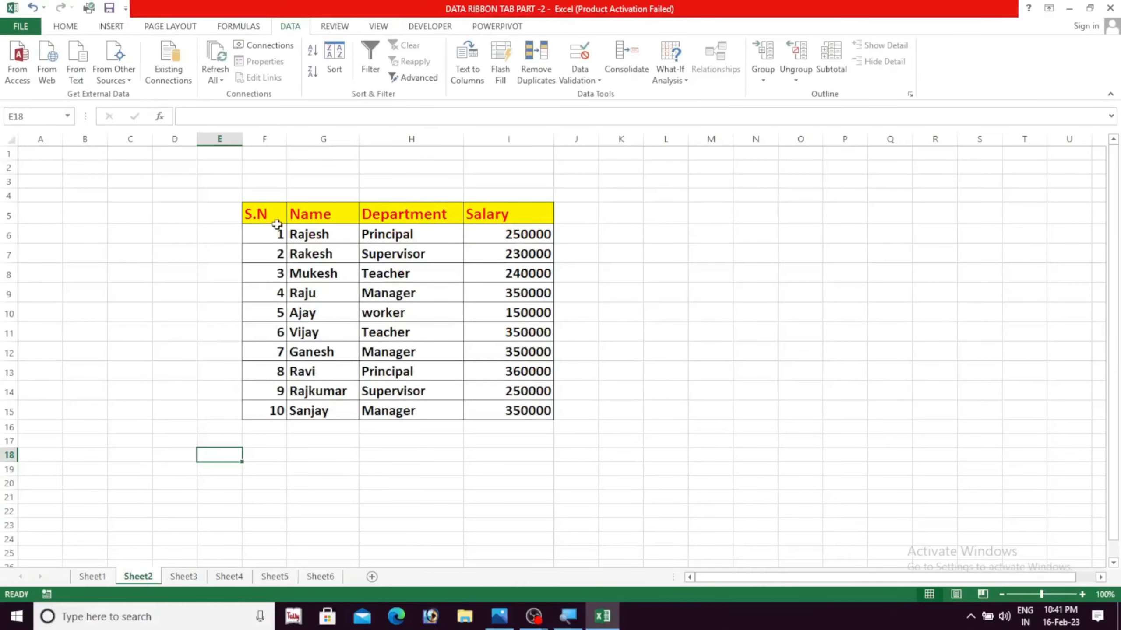
Examine the Name, Department and Salary entries of the staff table on Sheet2 for repeated values
{"action": "left_click_drag", "start_coordinate": [276, 224], "coordinate": [361, 407]}
{"action": "left_click", "coordinate": [464, 450]}
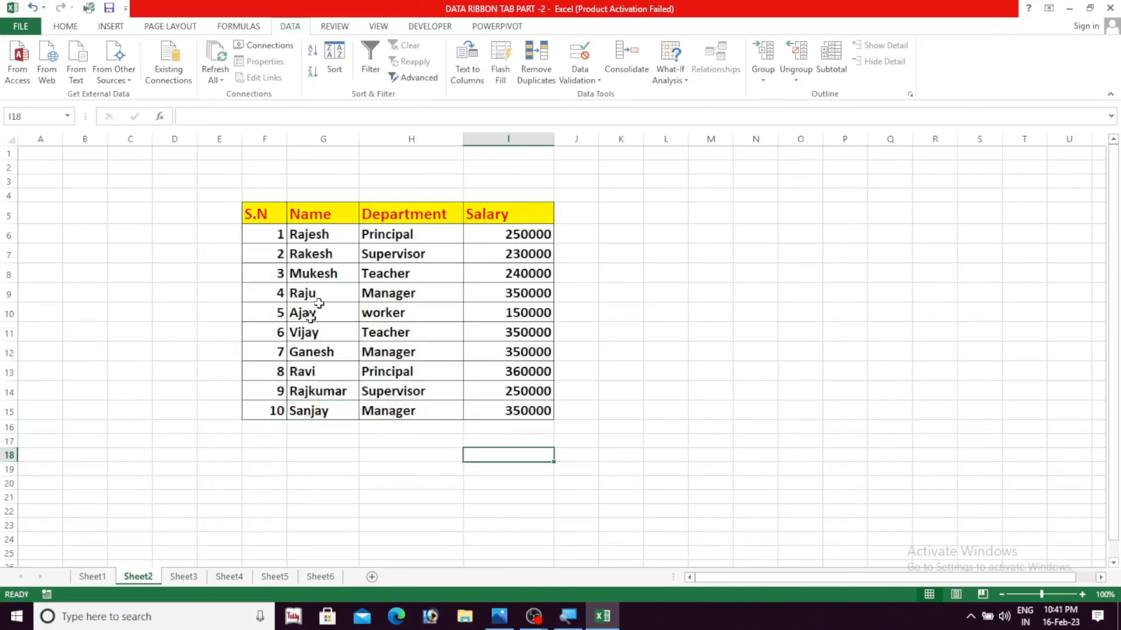
{"action": "left_click_drag", "start_coordinate": [322, 294], "coordinate": [319, 391]}
{"action": "left_click_drag", "start_coordinate": [411, 238], "coordinate": [416, 410]}
{"action": "left_click_drag", "start_coordinate": [512, 239], "coordinate": [516, 411]}
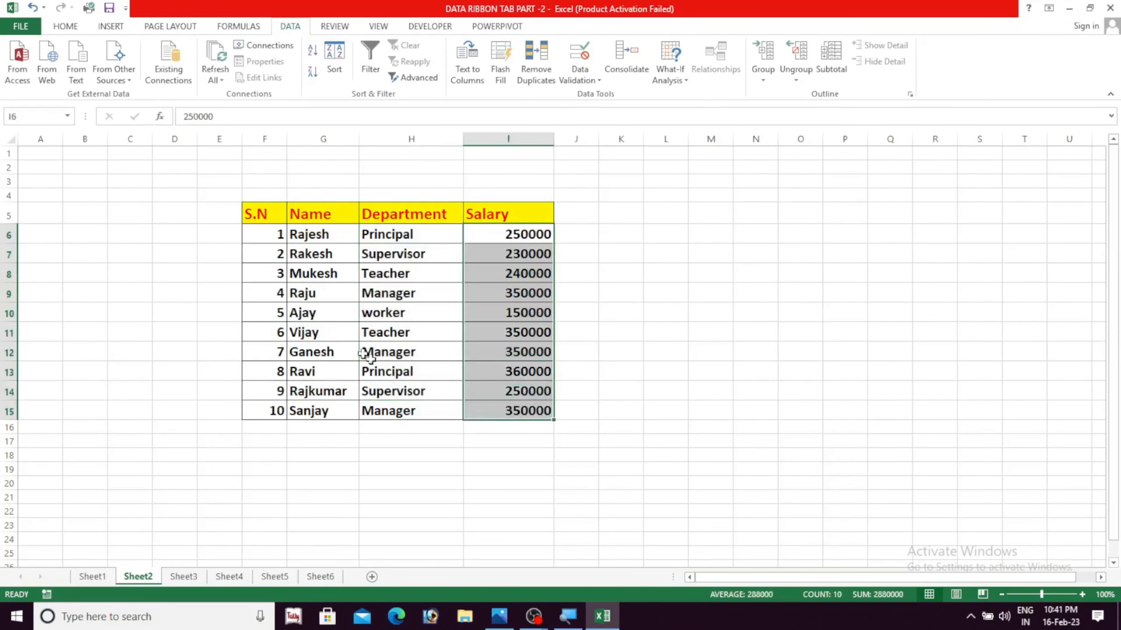
{"action": "left_click_drag", "start_coordinate": [311, 229], "coordinate": [318, 391]}
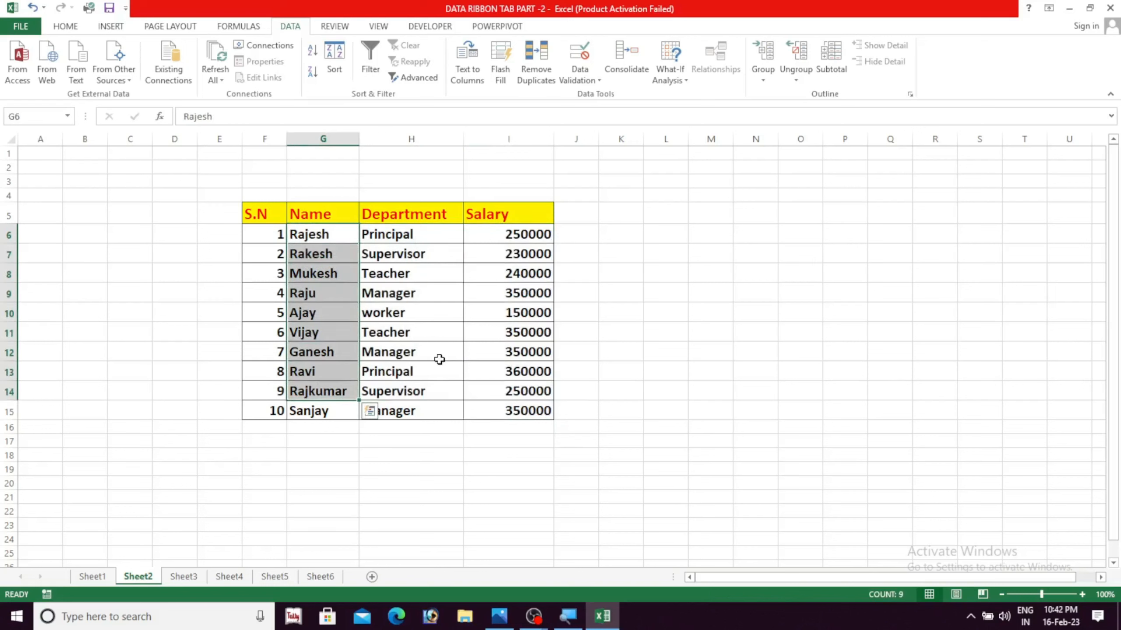
{"action": "left_click", "coordinate": [388, 240]}
{"action": "left_click", "coordinate": [385, 258]}
{"action": "left_click", "coordinate": [390, 316]}
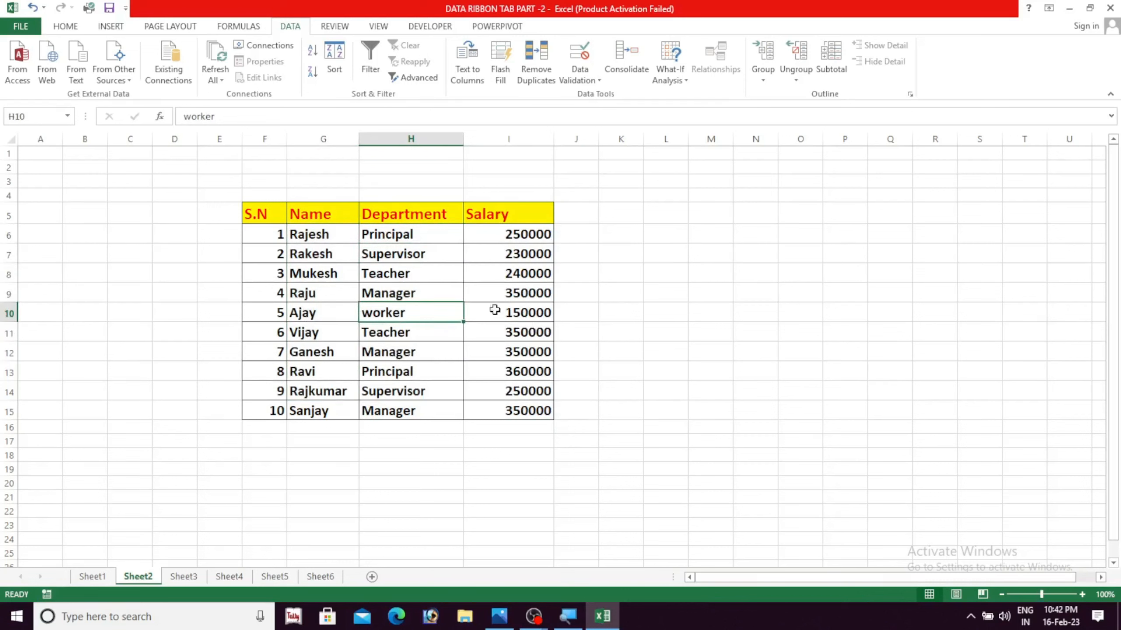
{"action": "left_click", "coordinate": [564, 327]}
{"action": "left_click", "coordinate": [438, 366]}
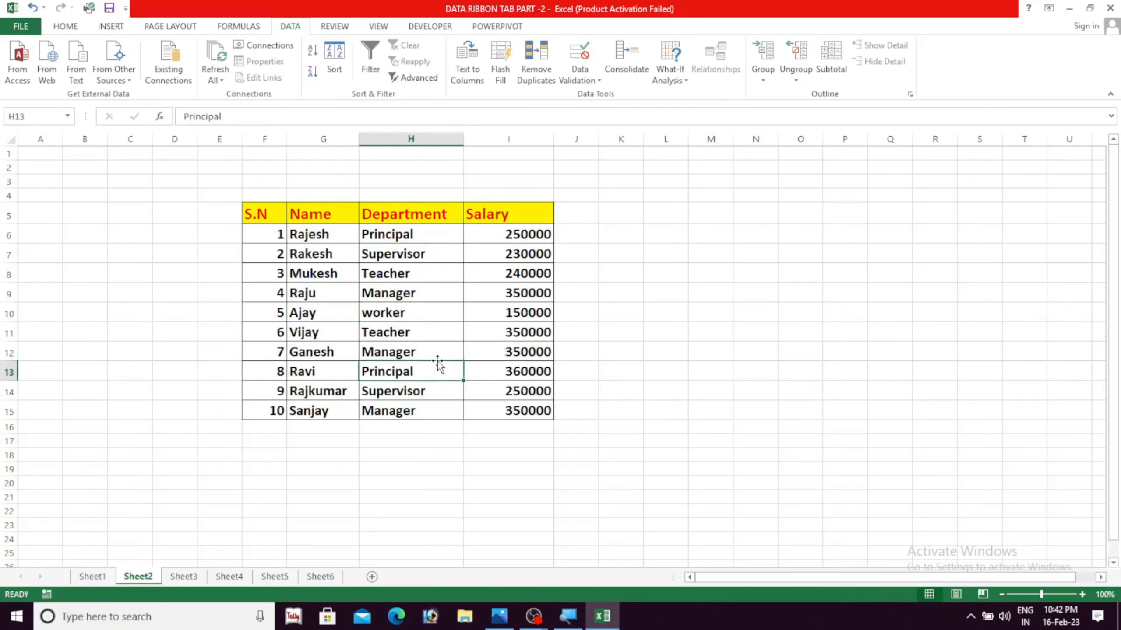
Start Remove Duplicates on the Sheet2 staff table and deselect all of its columns
{"action": "left_click", "coordinate": [328, 239]}
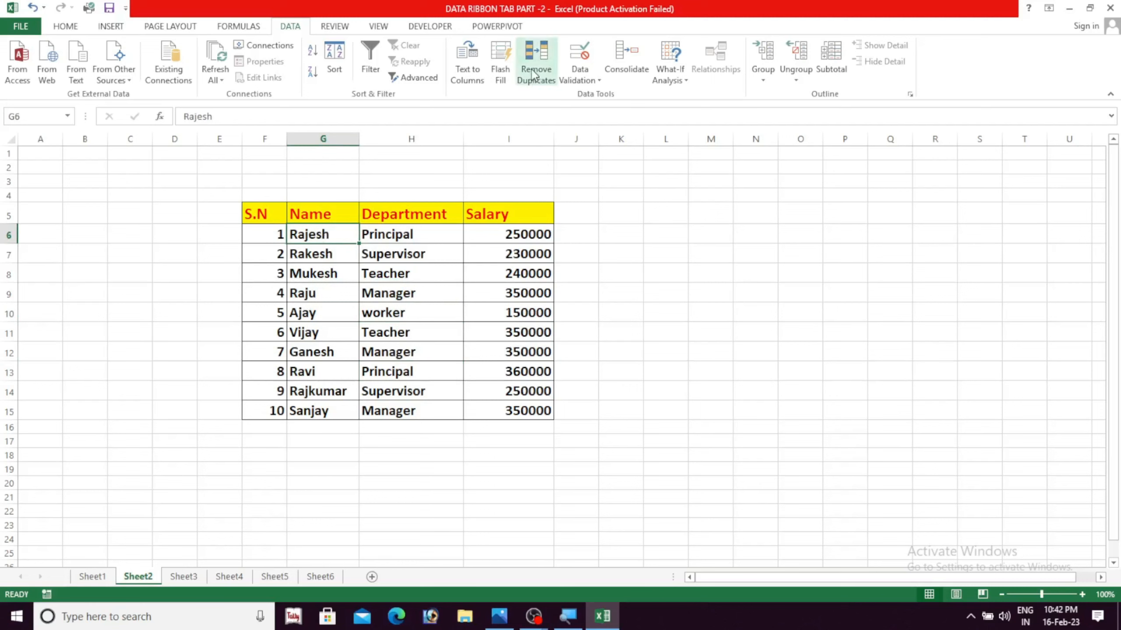
{"action": "left_click", "coordinate": [544, 91]}
{"action": "left_click_drag", "start_coordinate": [470, 111], "coordinate": [700, 170]}
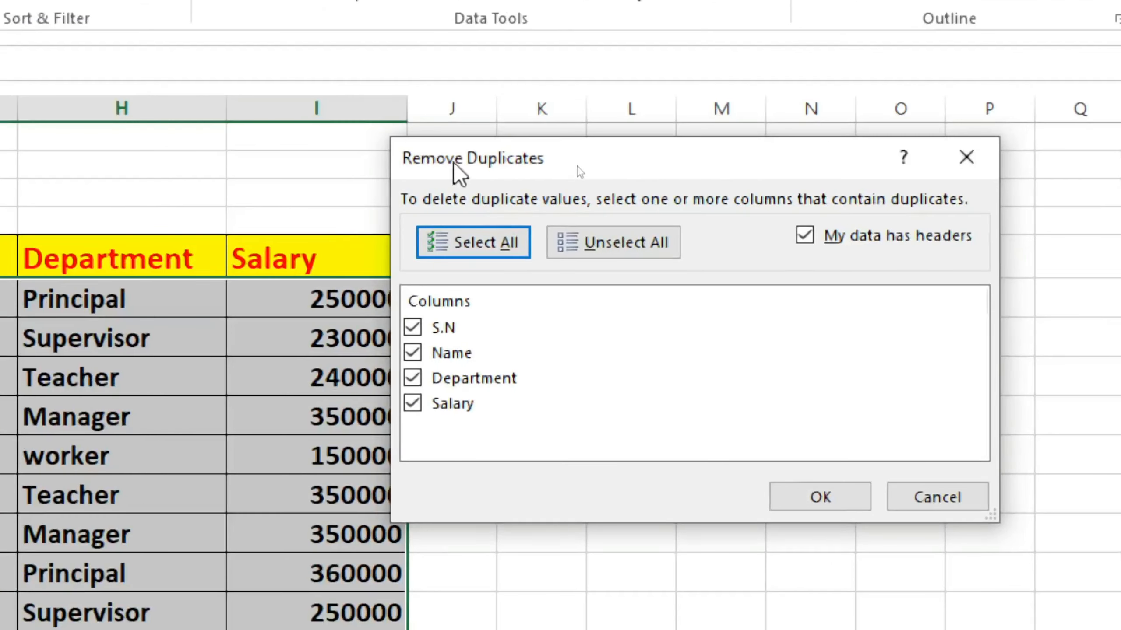
{"action": "left_click_drag", "start_coordinate": [577, 172], "coordinate": [577, 196]}
{"action": "left_click_drag", "start_coordinate": [450, 214], "coordinate": [518, 159]}
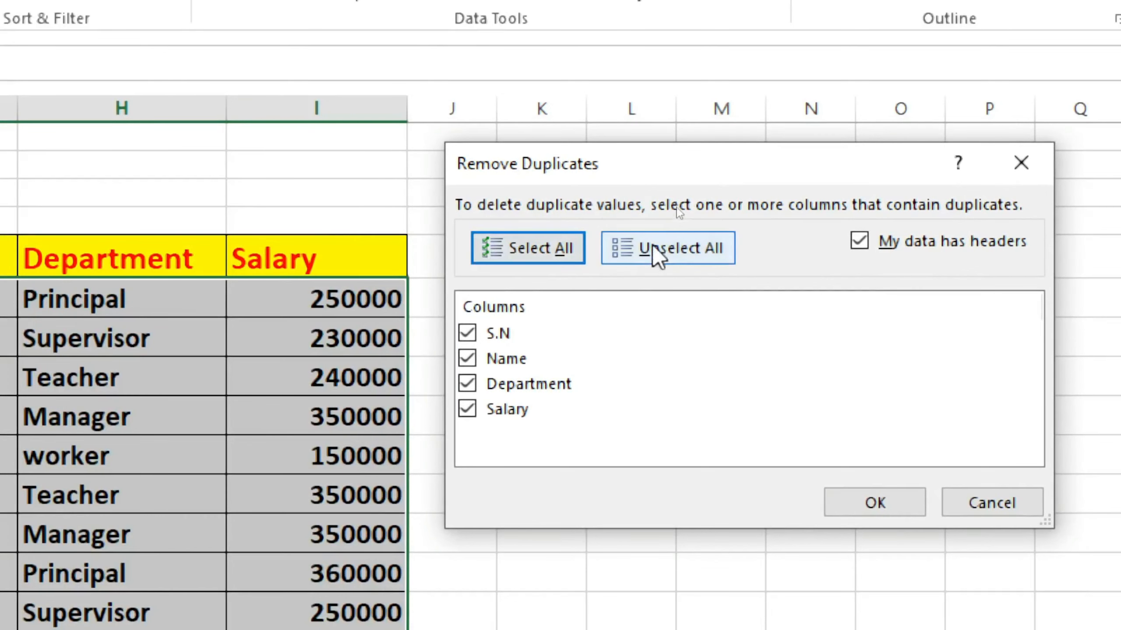
{"action": "left_click", "coordinate": [656, 256]}
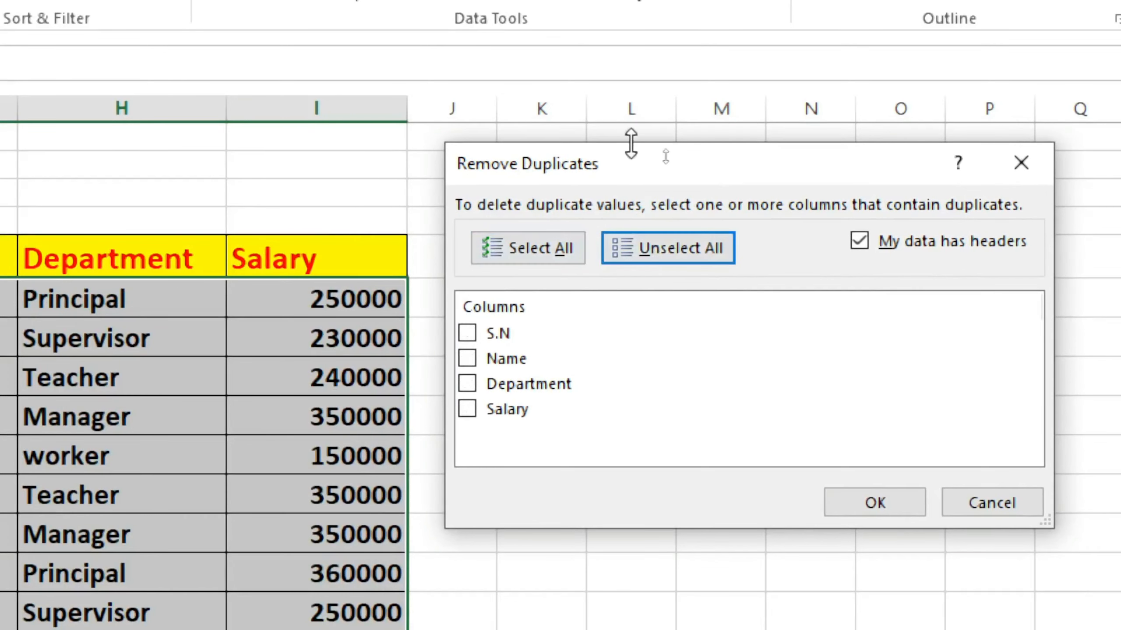
Remove duplicate rows from the staff table by comparing only the Department column, treating the first row as headers
{"action": "left_click_drag", "start_coordinate": [635, 167], "coordinate": [617, 133]}
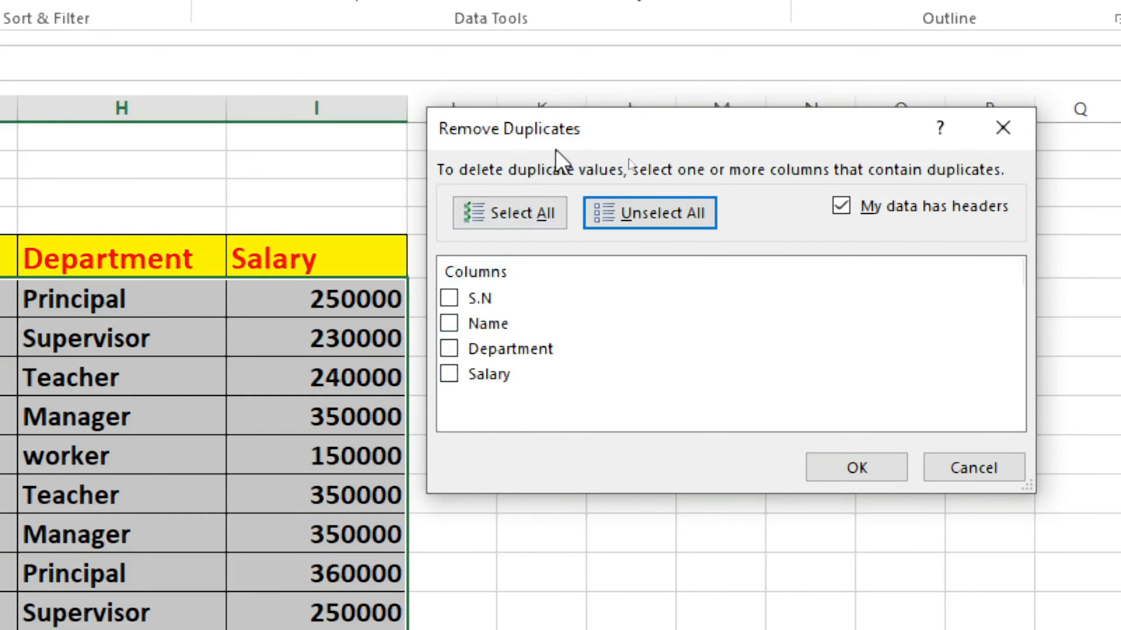
{"action": "left_click_drag", "start_coordinate": [581, 124], "coordinate": [579, 114]}
{"action": "left_click", "coordinate": [448, 337]}
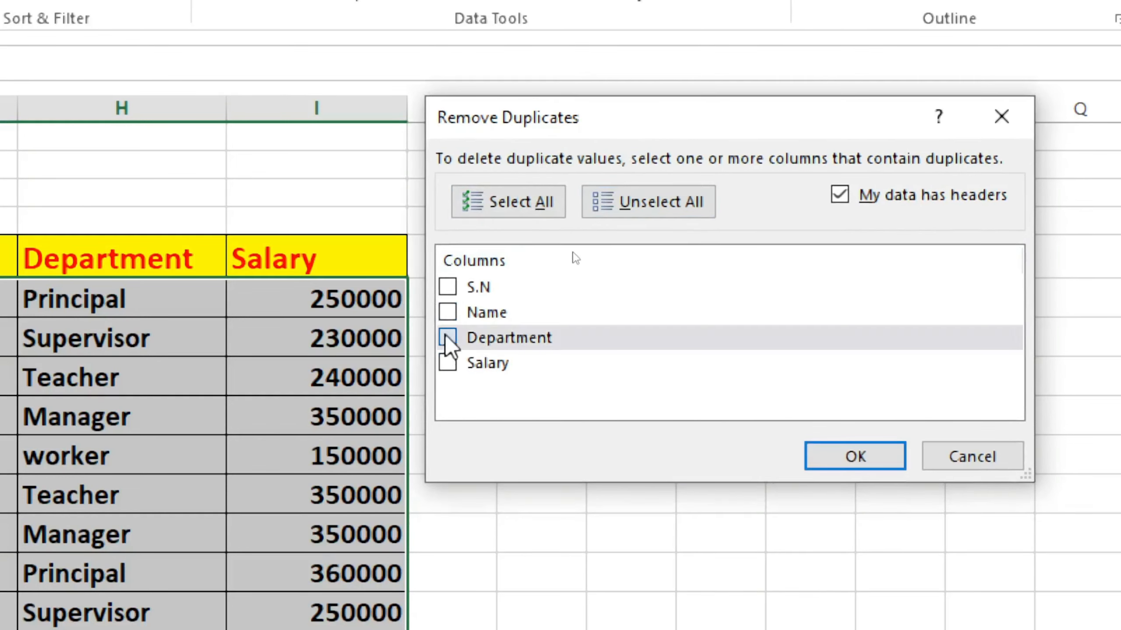
{"action": "left_click", "coordinate": [835, 463]}
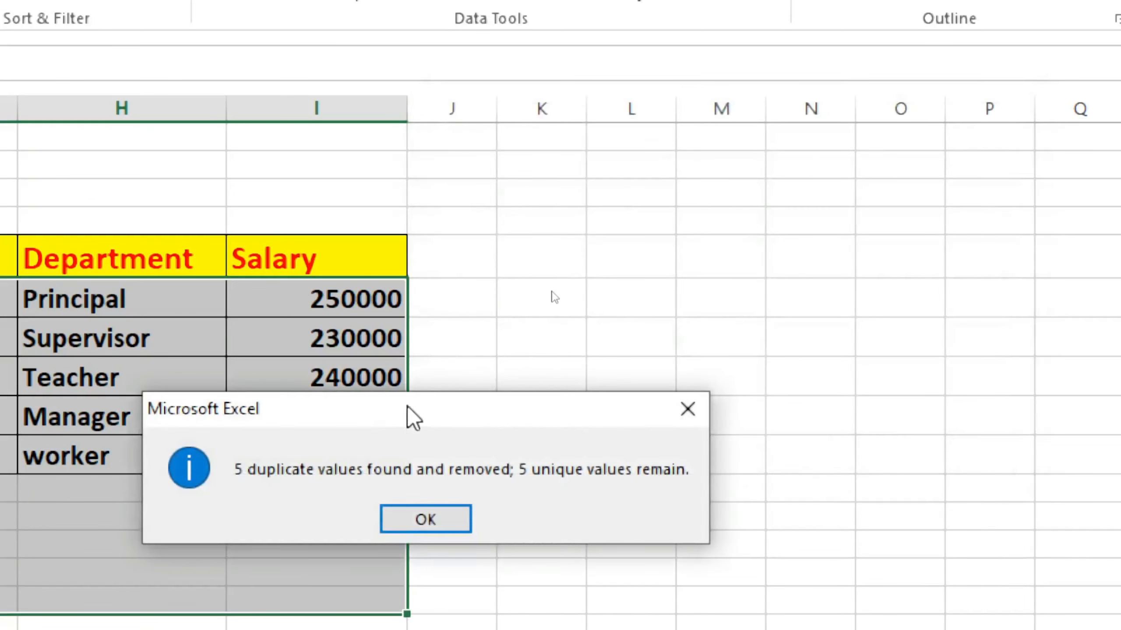
{"action": "left_click_drag", "start_coordinate": [410, 423], "coordinate": [621, 298]}
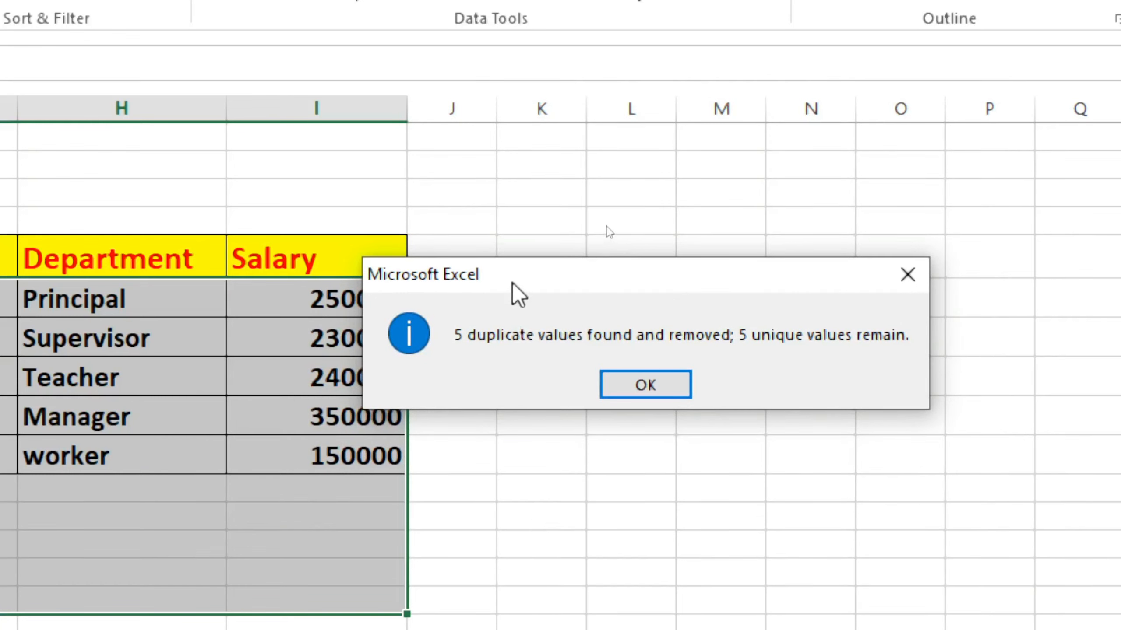
{"action": "left_click_drag", "start_coordinate": [518, 293], "coordinate": [617, 268]}
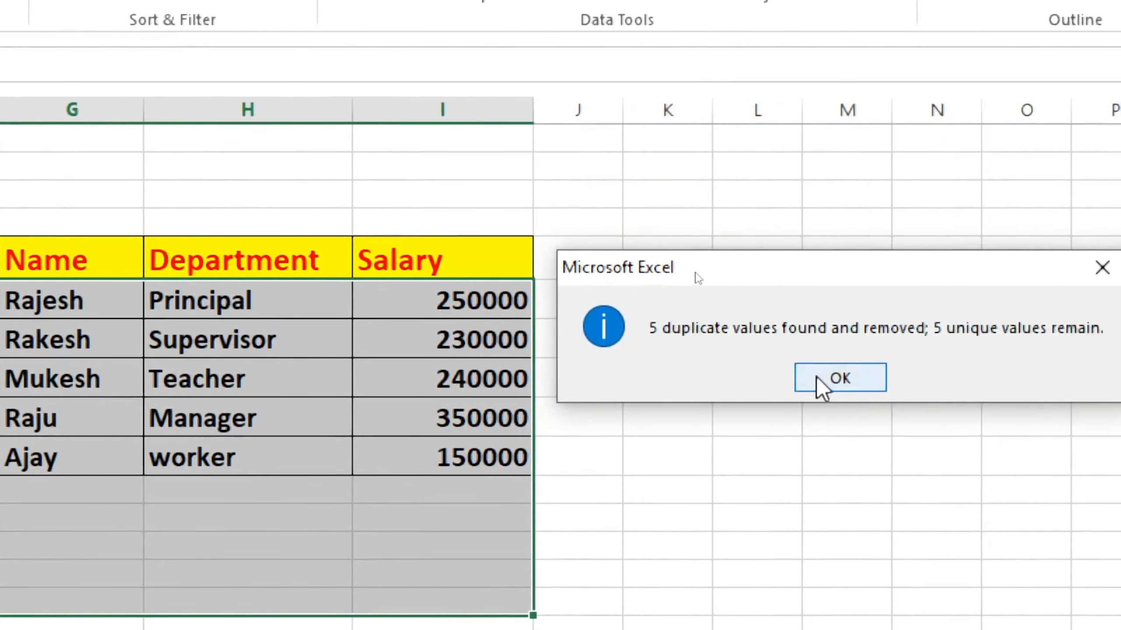
{"action": "left_click", "coordinate": [883, 379]}
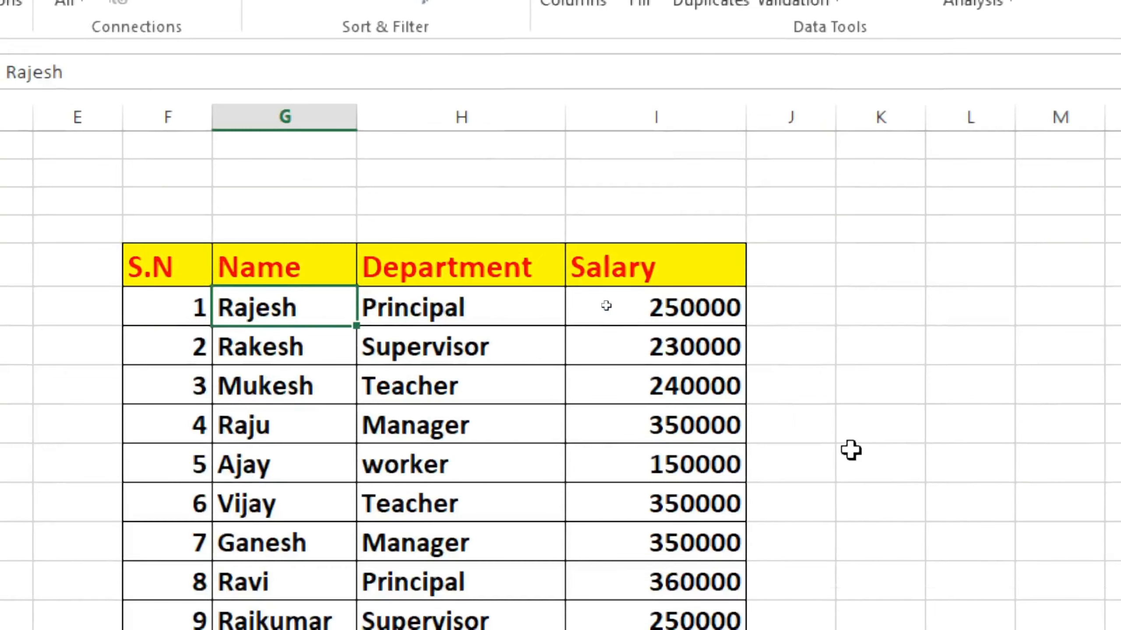
{"action": "left_click", "coordinate": [829, 470]}
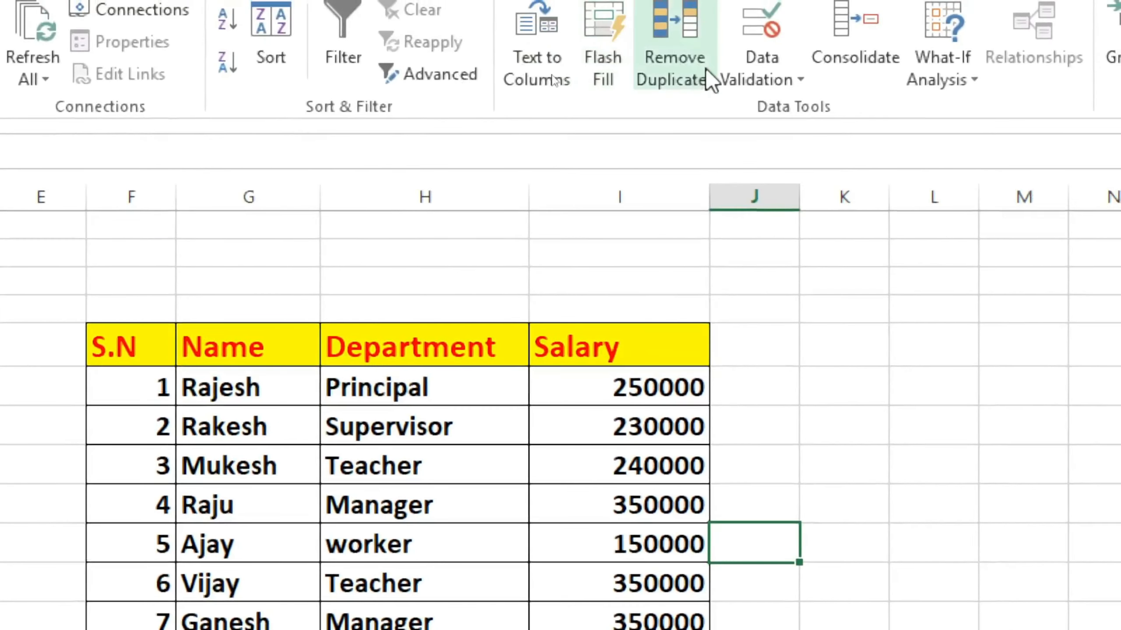
Try to remove duplicate rows from the full staff table by comparing only the Name column
{"action": "left_click", "coordinate": [724, 4]}
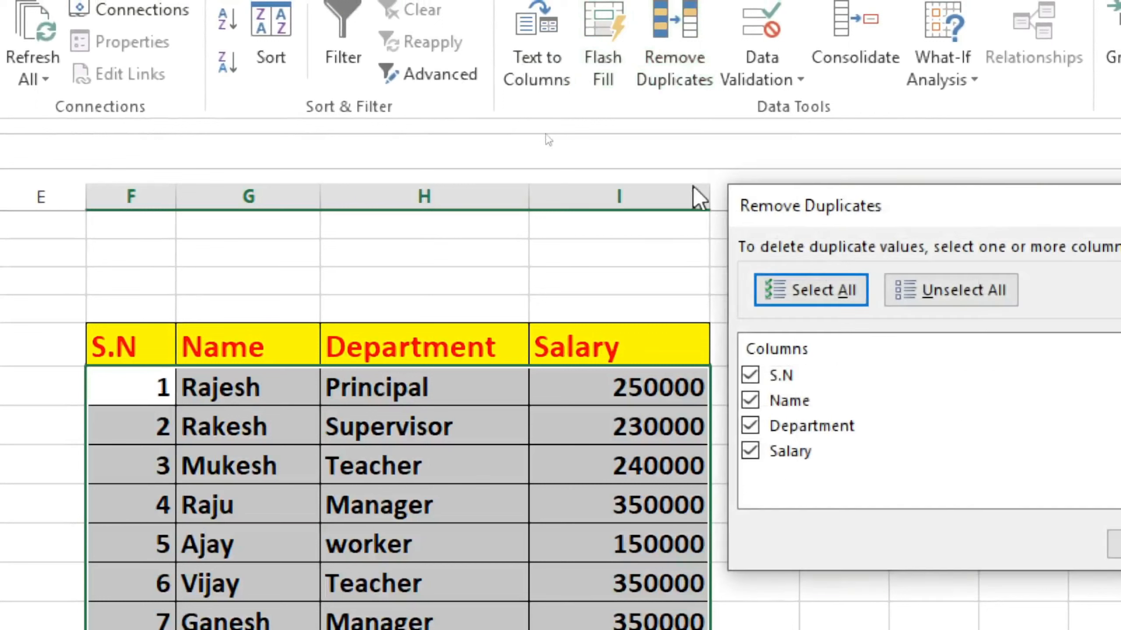
{"action": "left_click_drag", "start_coordinate": [900, 217], "coordinate": [773, 208]}
{"action": "left_click", "coordinate": [832, 281]}
{"action": "left_click_drag", "start_coordinate": [822, 189], "coordinate": [803, 168]}
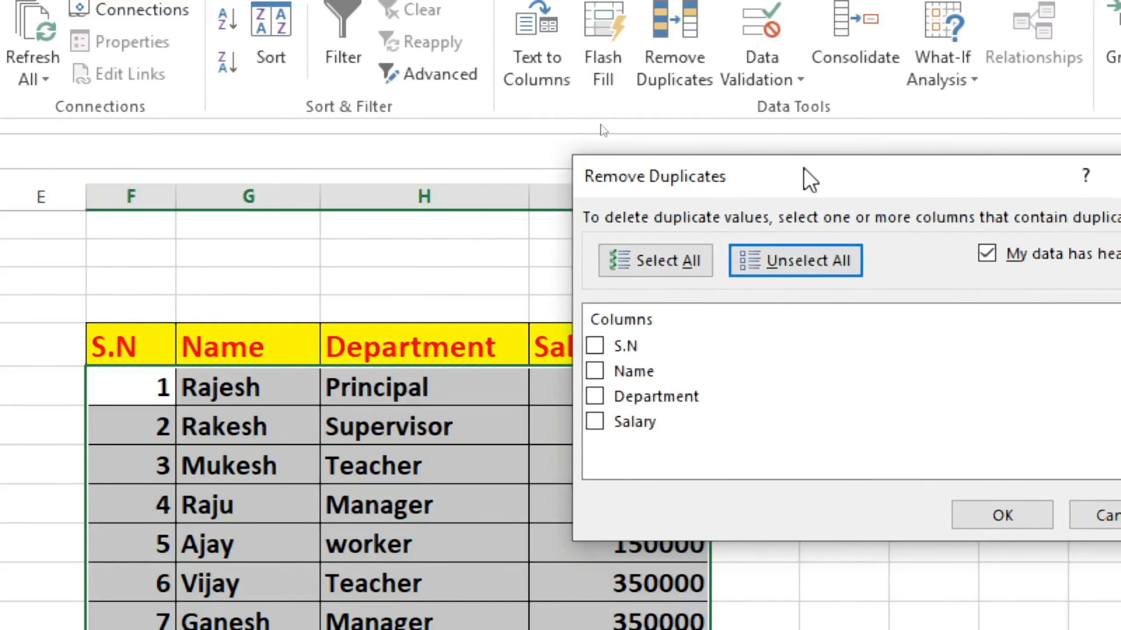
{"action": "left_click", "coordinate": [593, 370]}
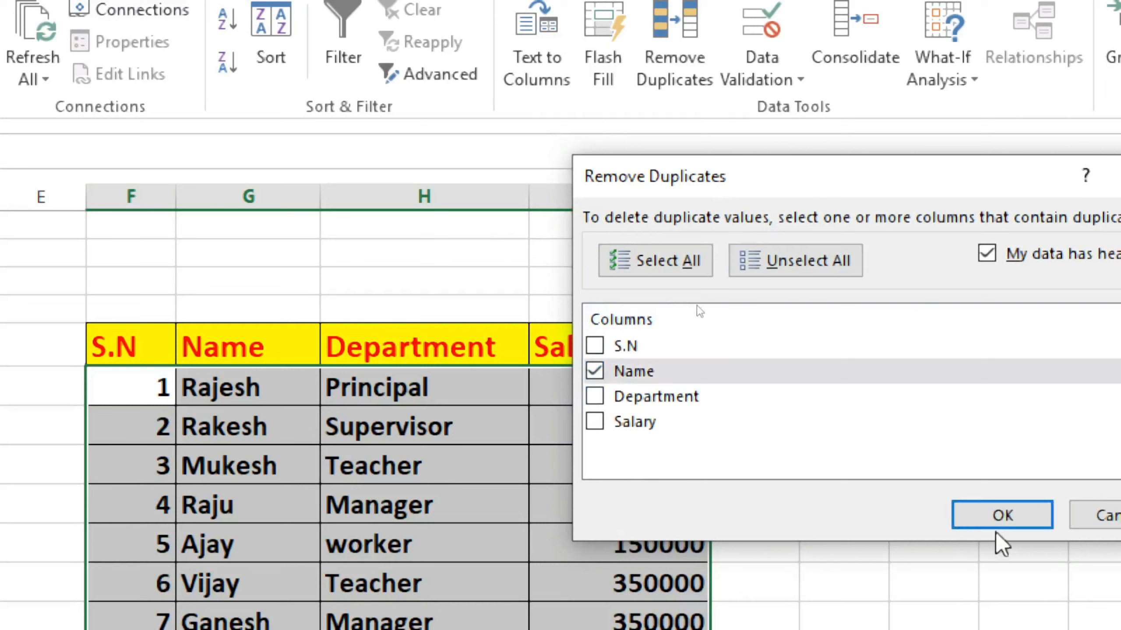
{"action": "left_click", "coordinate": [1001, 515]}
{"action": "left_click_drag", "start_coordinate": [740, 495], "coordinate": [795, 347]}
{"action": "left_click", "coordinate": [914, 353]}
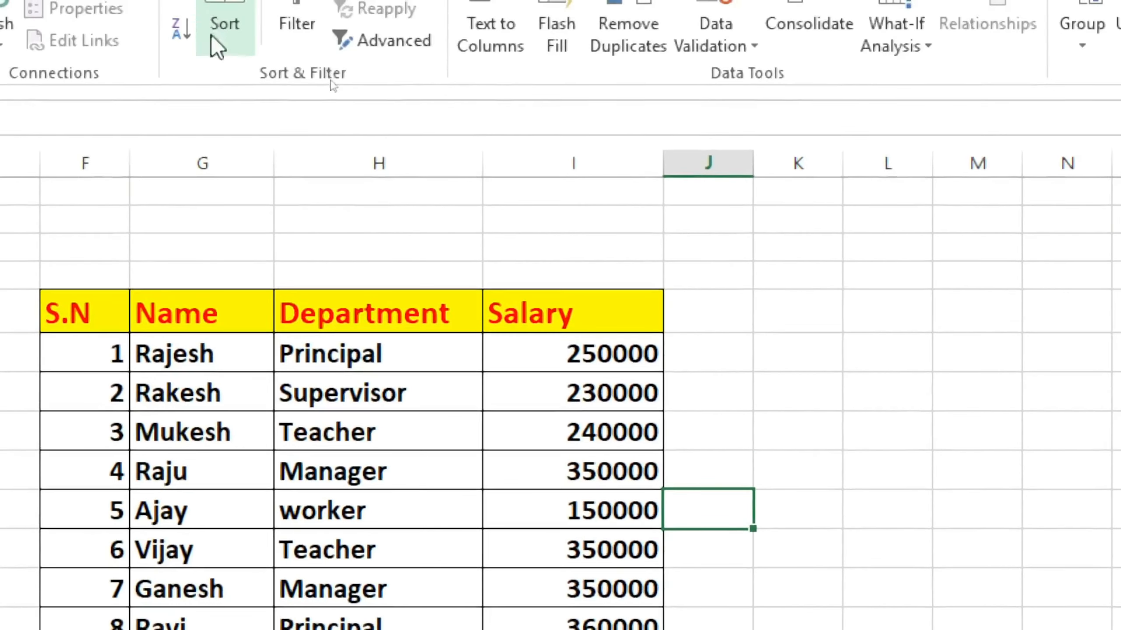
View the Data Validation options and the description of the command
{"action": "left_click", "coordinate": [534, 236]}
{"action": "left_click", "coordinate": [733, 365]}
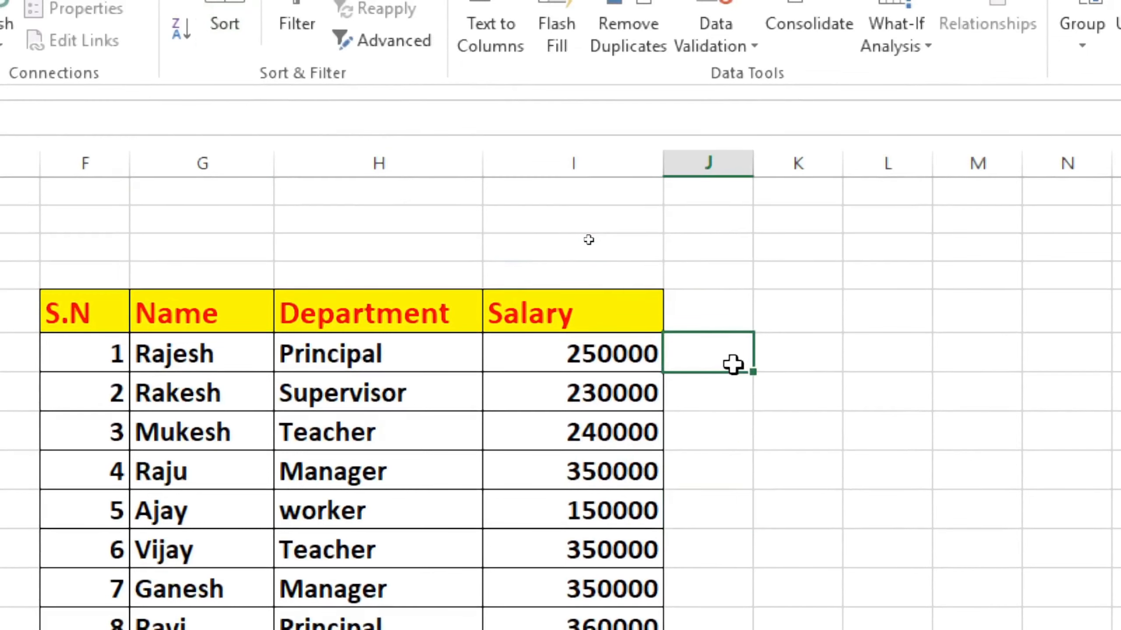
{"action": "left_click", "coordinate": [708, 461]}
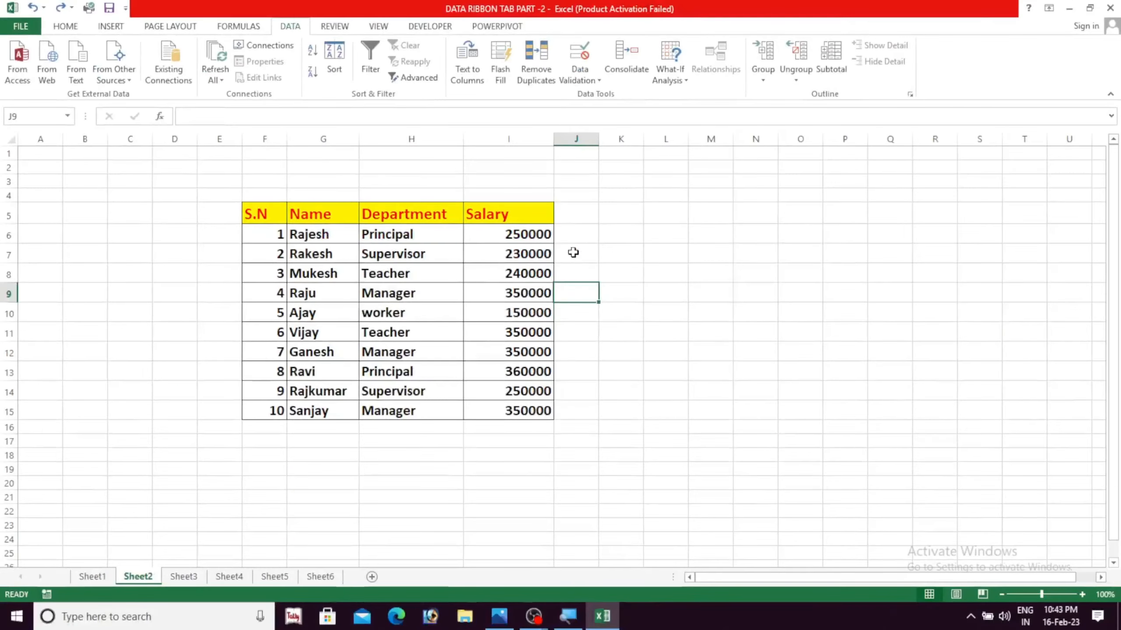
{"action": "left_click", "coordinate": [620, 331]}
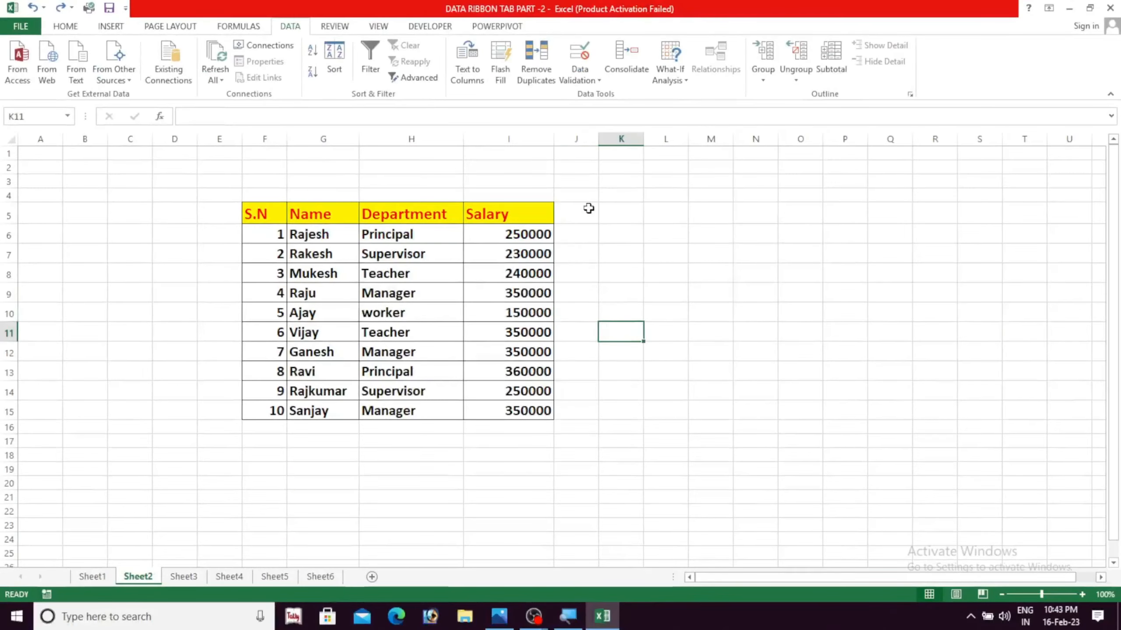
{"action": "left_click", "coordinate": [594, 80]}
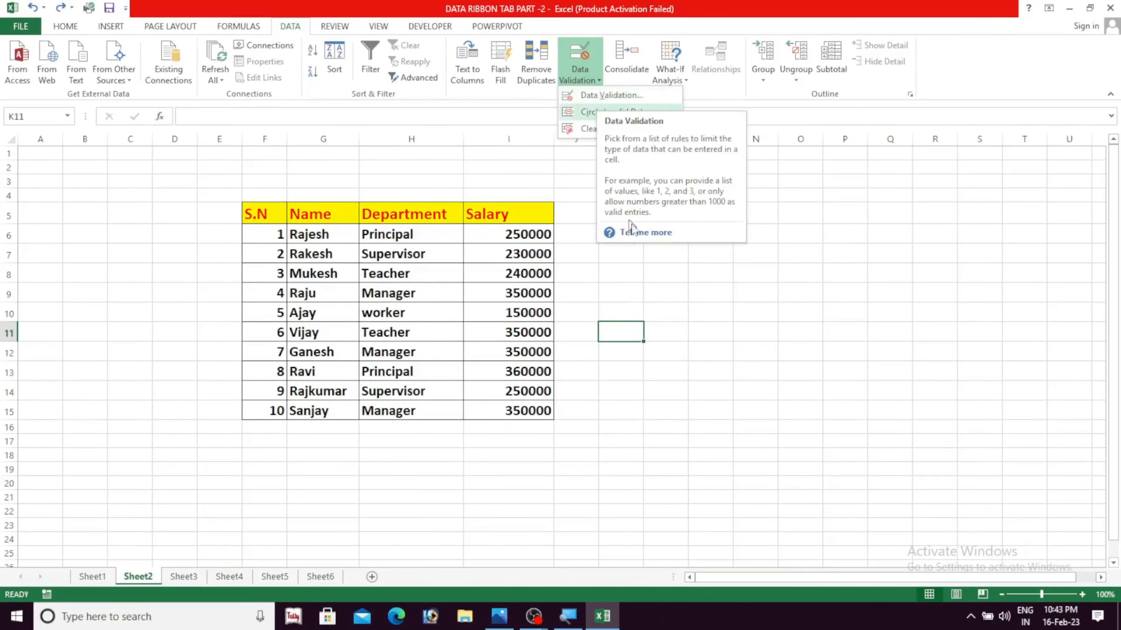
{"action": "left_click", "coordinate": [664, 270]}
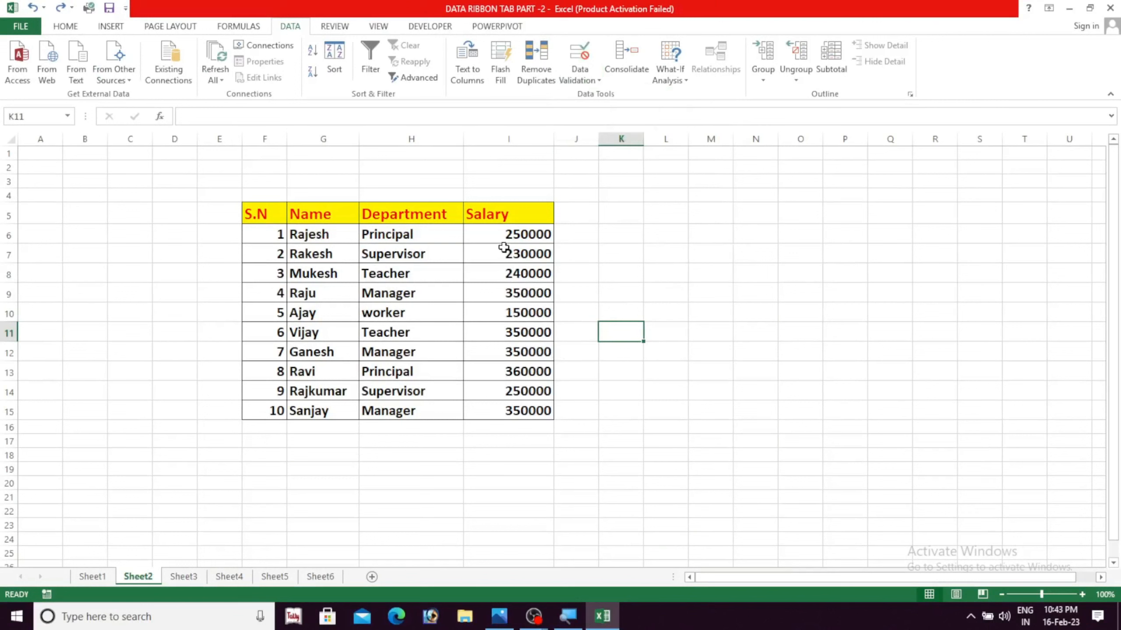
Clear all salary values from I6:I15, keeping the Salary heading
{"action": "left_click_drag", "start_coordinate": [502, 234], "coordinate": [498, 408]}
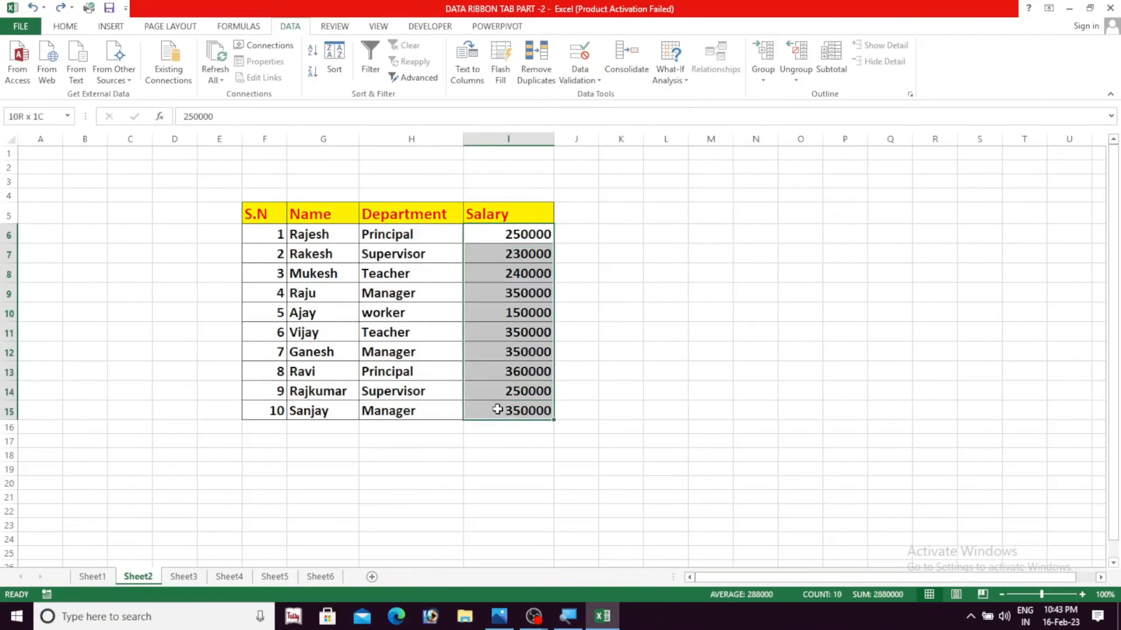
{"action": "key", "text": "Delete"}
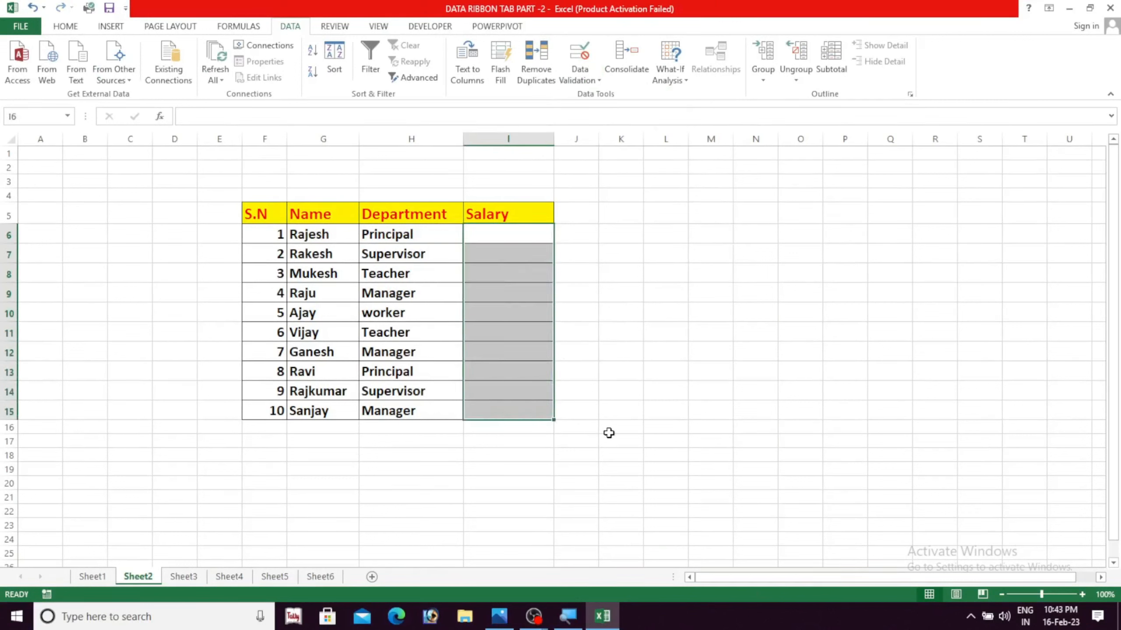
{"action": "left_click", "coordinate": [523, 240]}
{"action": "left_click", "coordinate": [573, 260]}
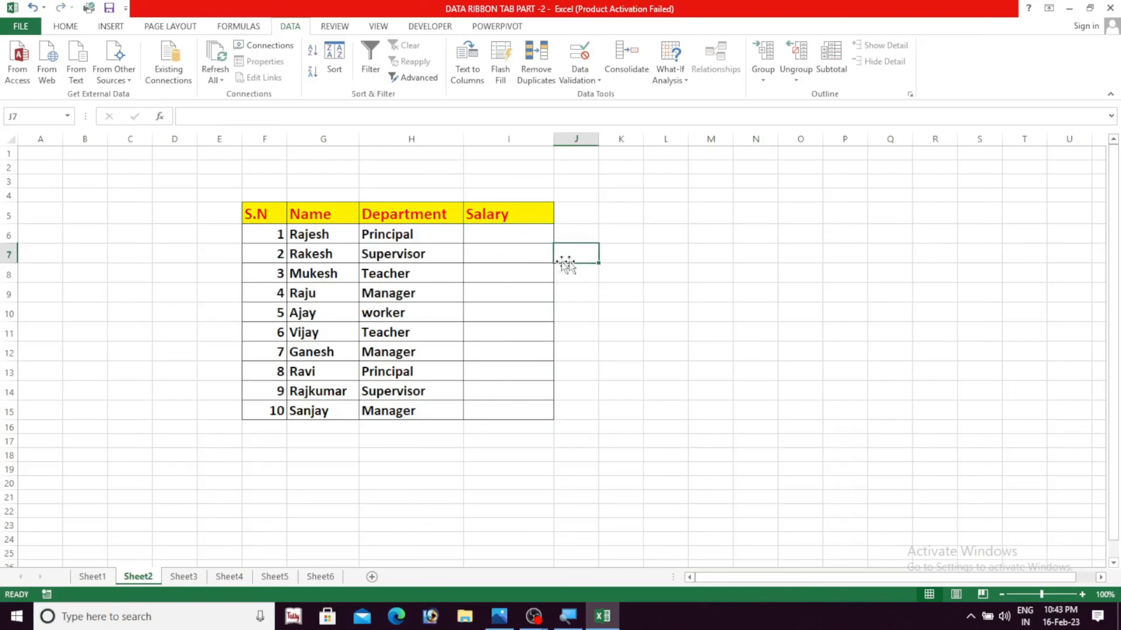
Open Data Validation for the first salary cell, I6, and allow only whole numbers
{"action": "left_click", "coordinate": [519, 240]}
{"action": "left_click", "coordinate": [522, 260]}
{"action": "left_click", "coordinate": [523, 292]}
{"action": "left_click", "coordinate": [509, 246]}
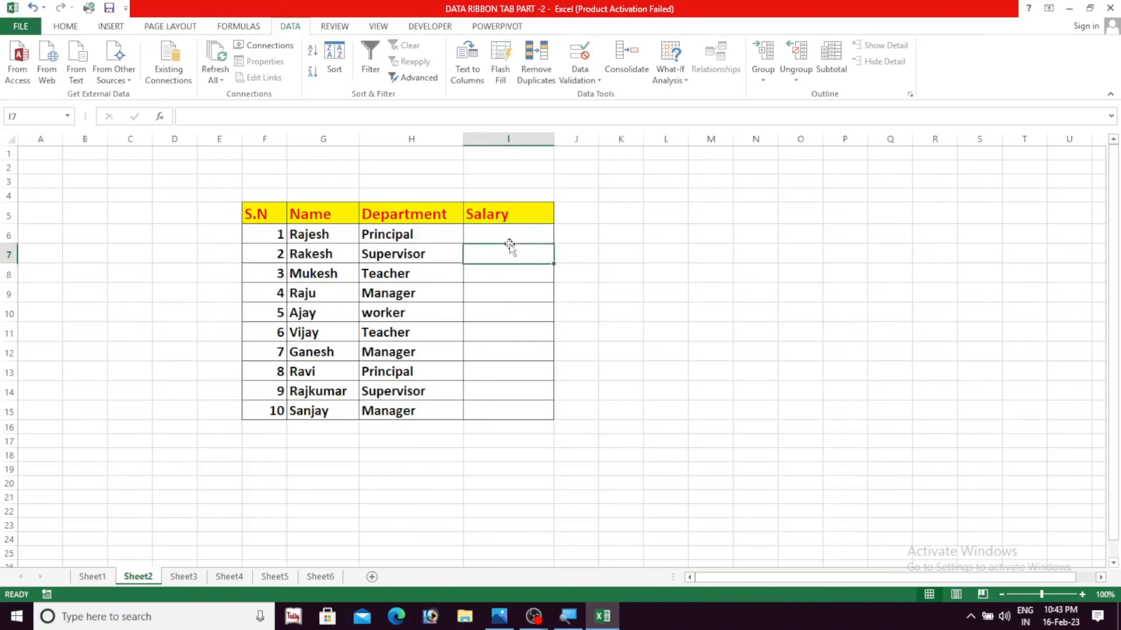
{"action": "left_click", "coordinate": [508, 239]}
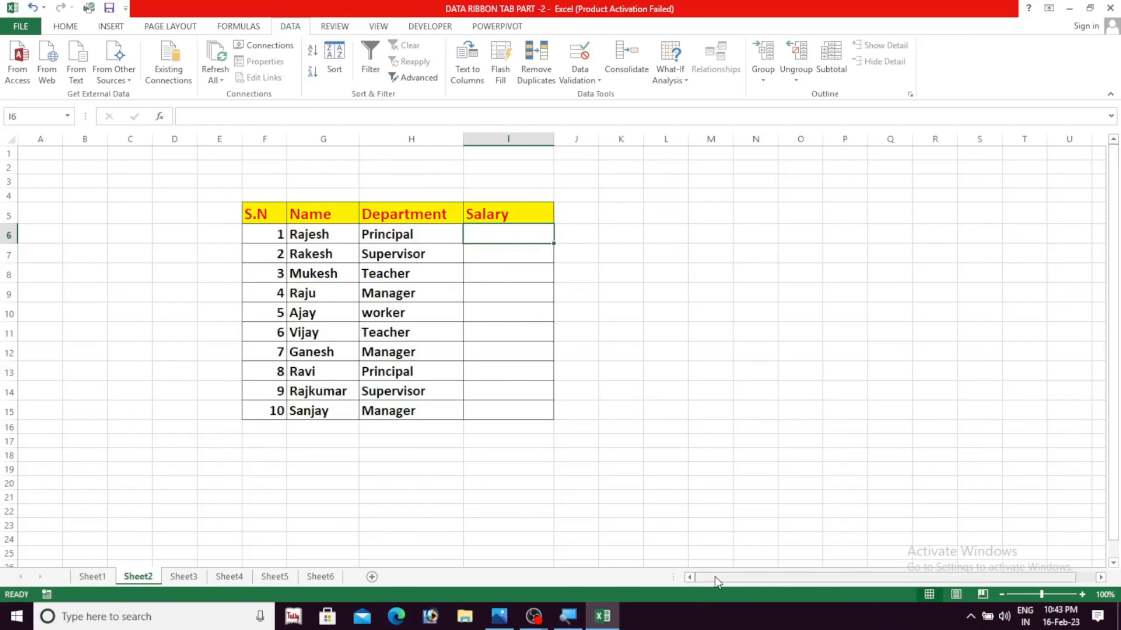
{"action": "left_click_drag", "start_coordinate": [714, 581], "coordinate": [728, 580]}
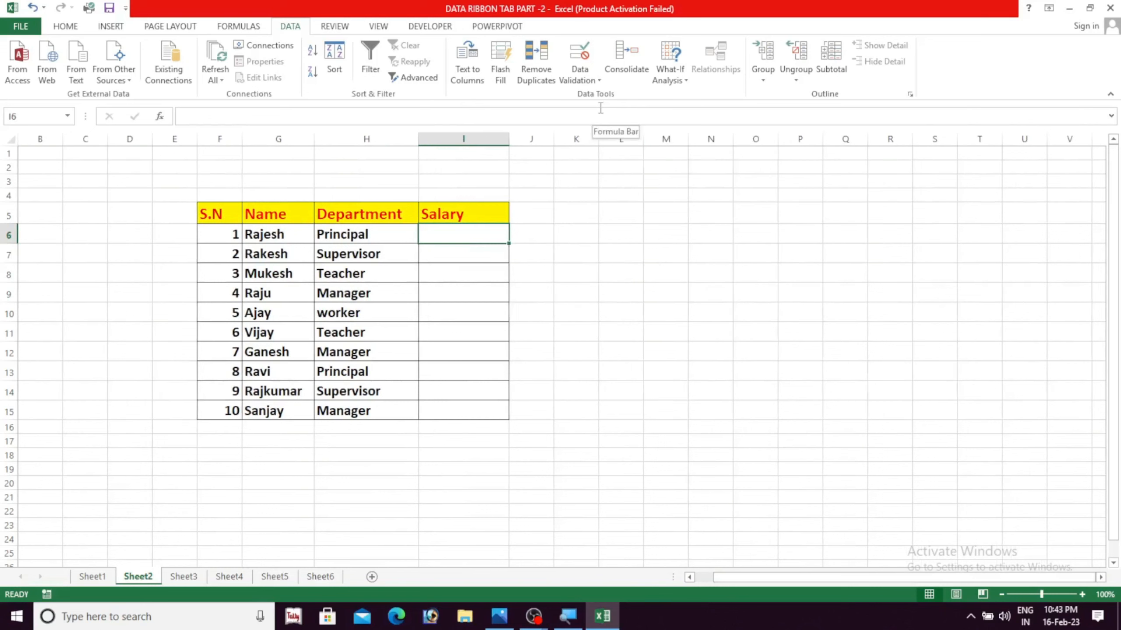
{"action": "left_click", "coordinate": [584, 81]}
{"action": "left_click", "coordinate": [589, 97]}
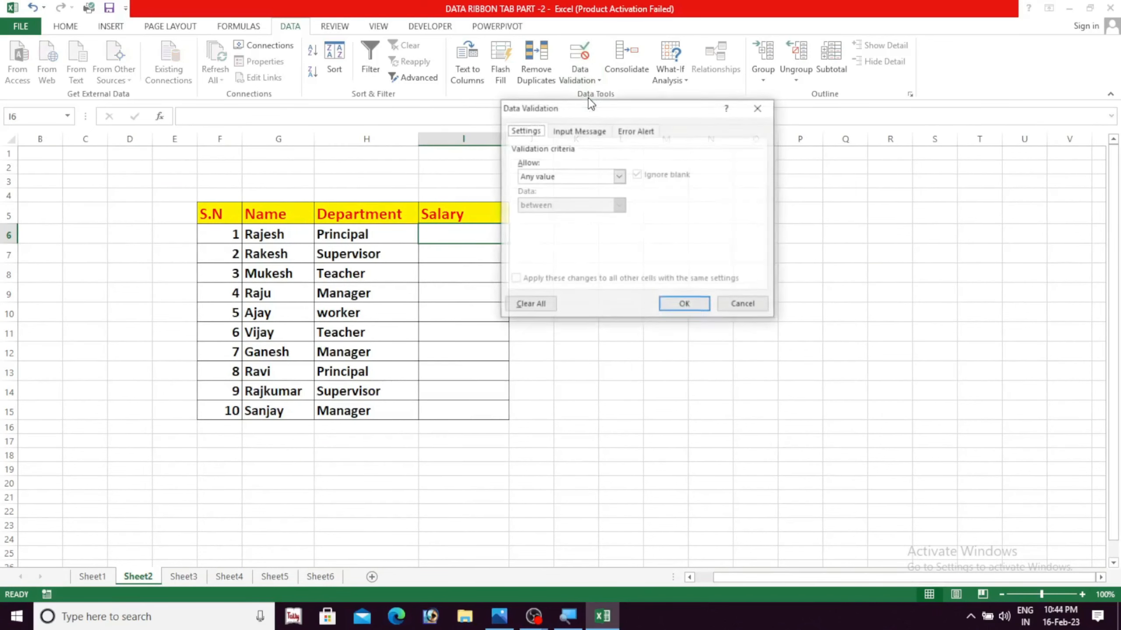
{"action": "left_click_drag", "start_coordinate": [637, 123], "coordinate": [655, 123]}
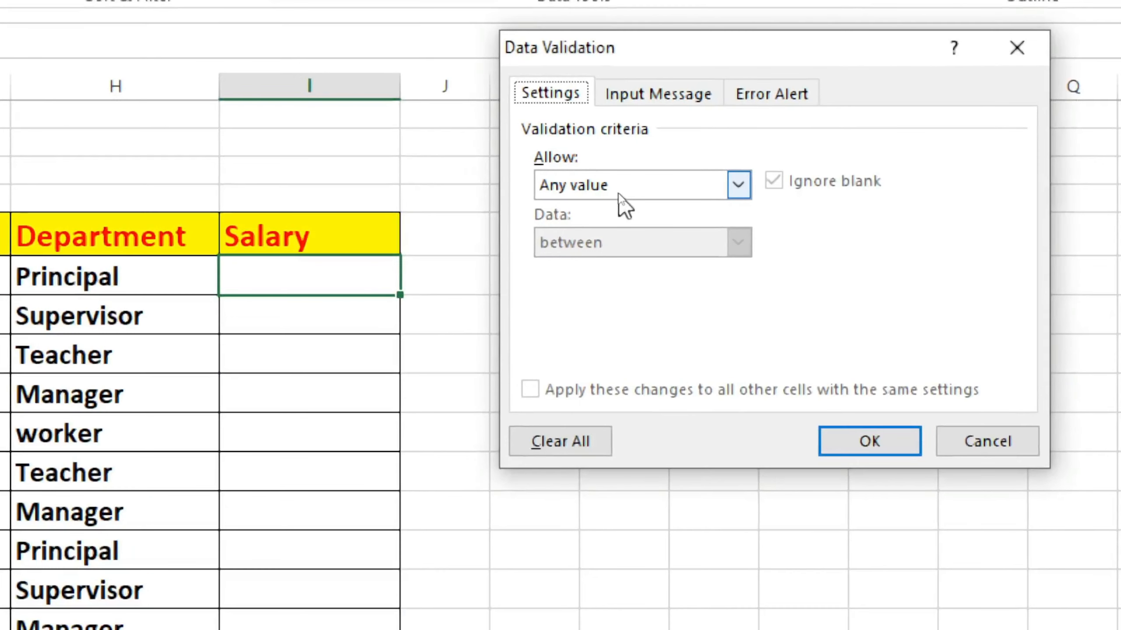
{"action": "left_click", "coordinate": [737, 184]}
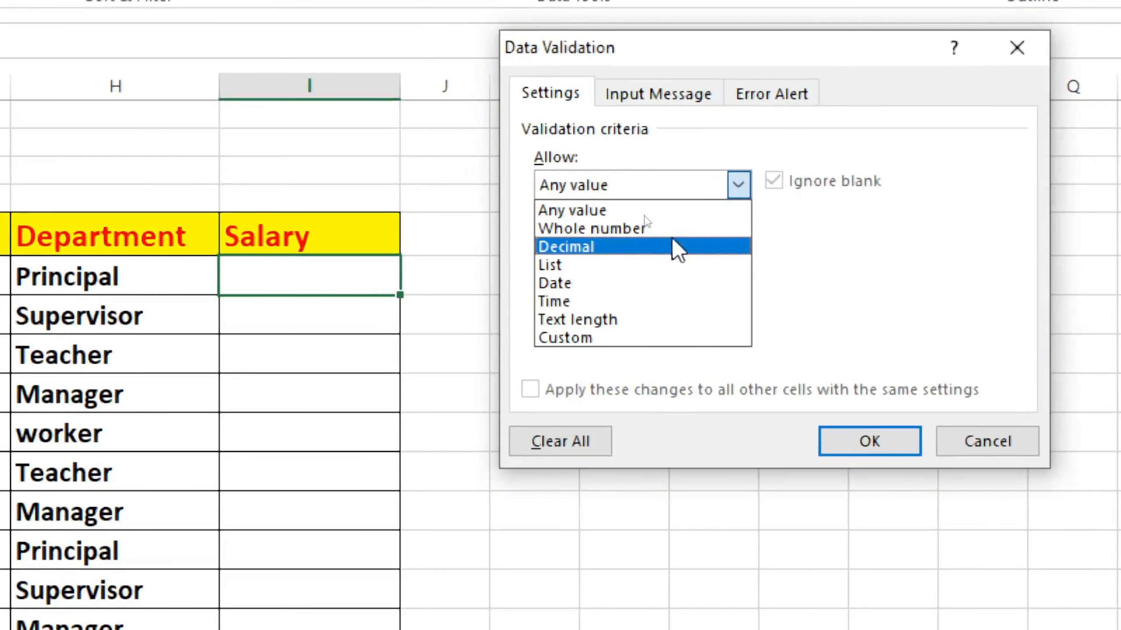
{"action": "left_click", "coordinate": [582, 225]}
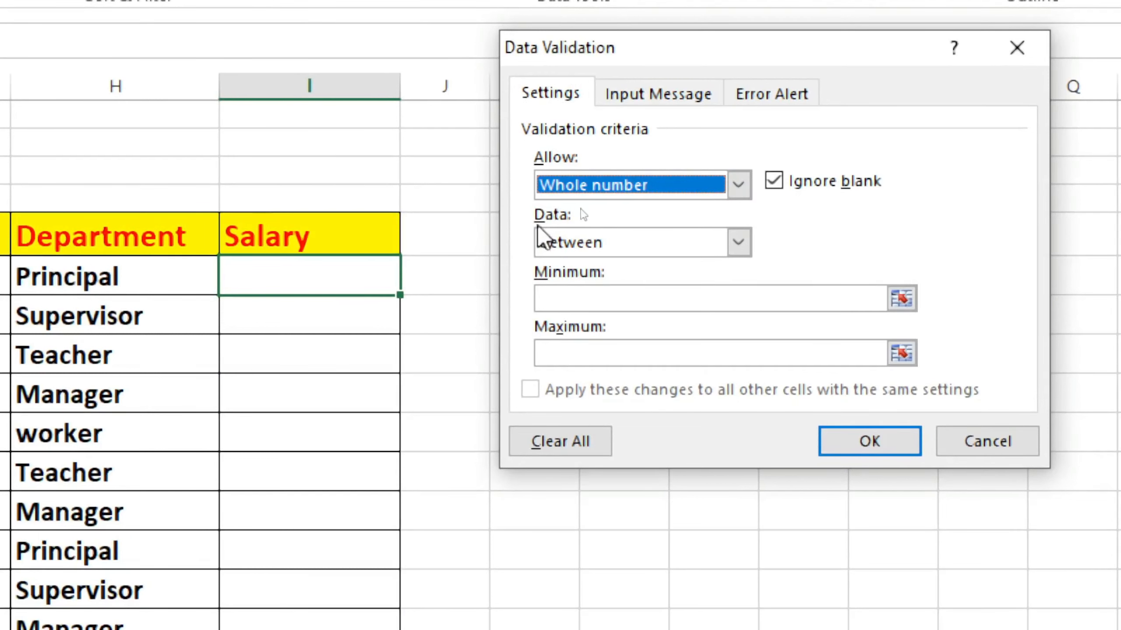
Restrict I6 to whole numbers between a minimum of 2000 and a maximum of 5000, and apply the rule
{"action": "left_click", "coordinate": [738, 242]}
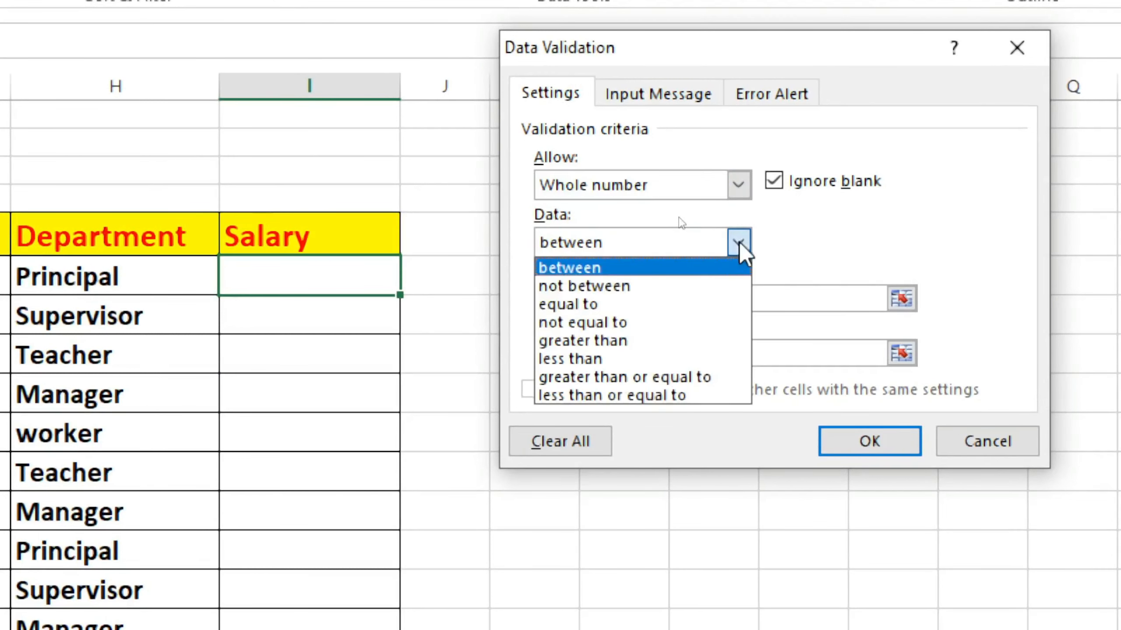
{"action": "left_click", "coordinate": [585, 260]}
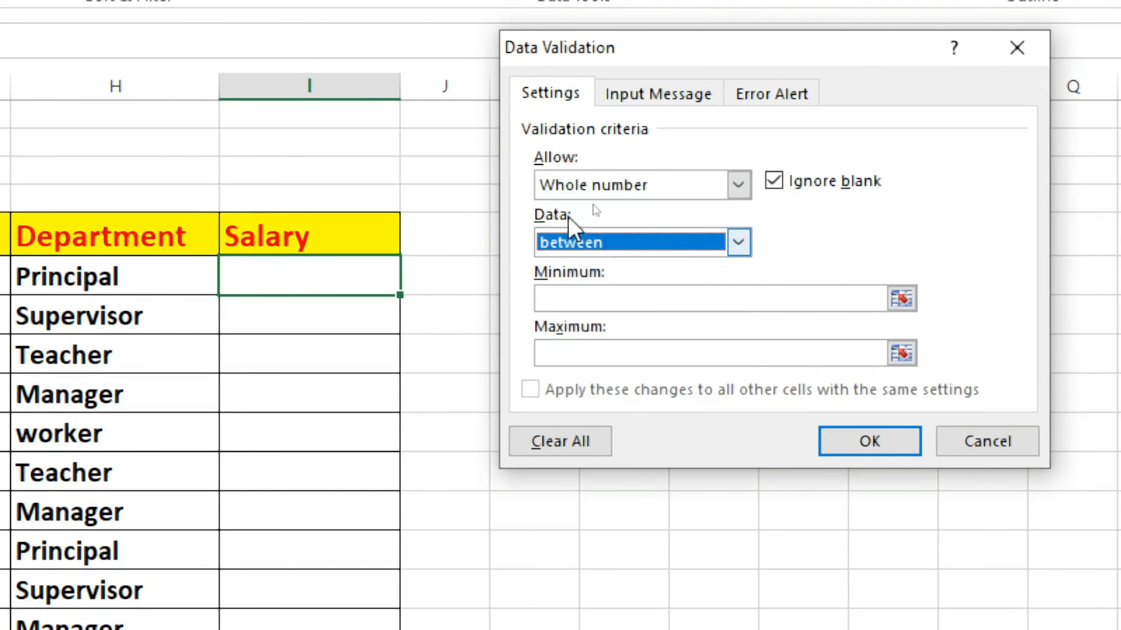
{"action": "left_click", "coordinate": [553, 300]}
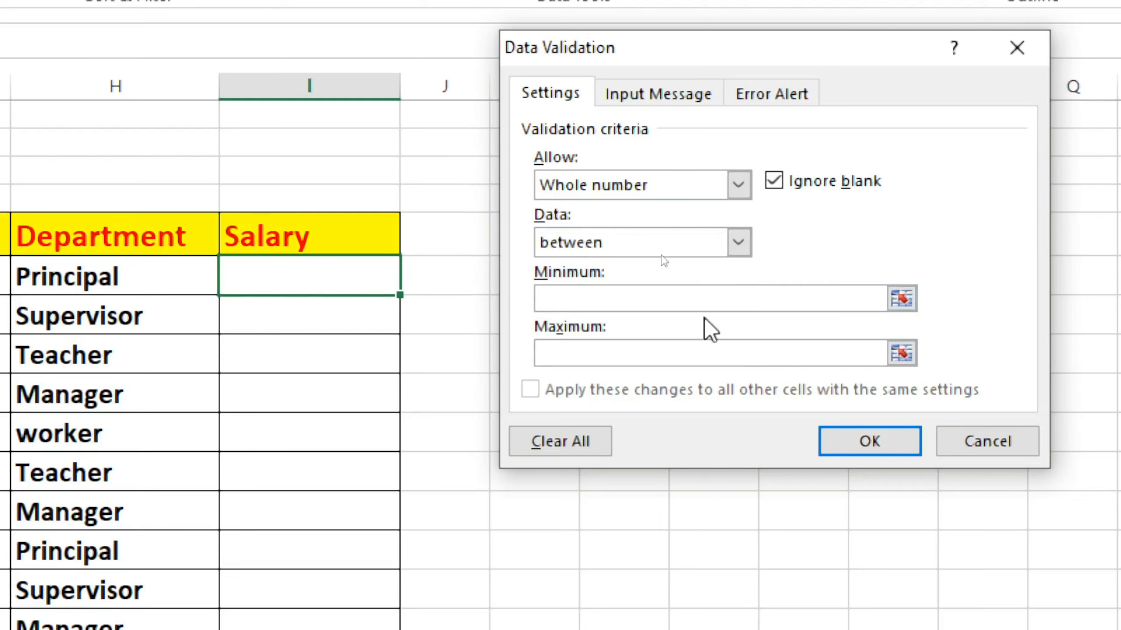
{"action": "type", "text": "2000"}
{"action": "left_click", "coordinate": [567, 358]}
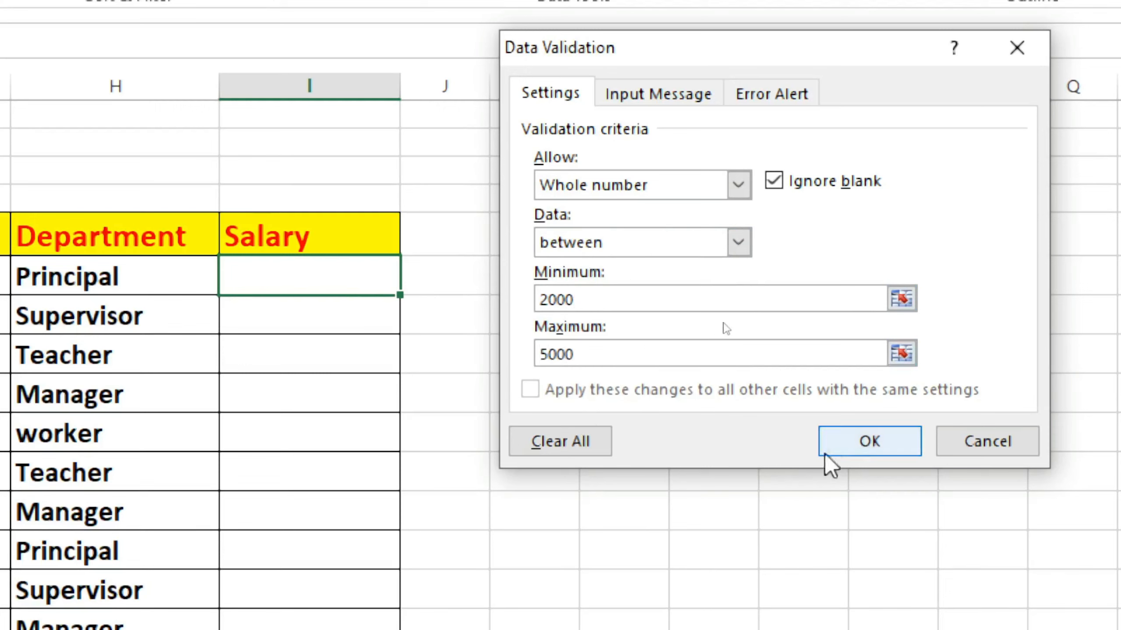
{"action": "left_click", "coordinate": [878, 455]}
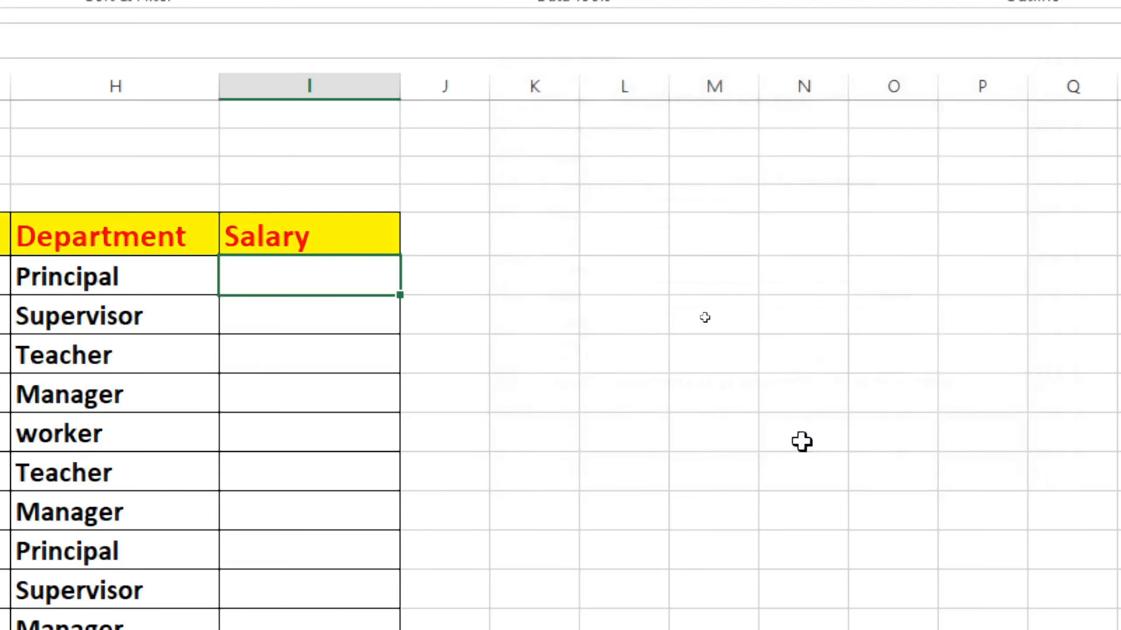
Test the validation rule by trying to enter 1000 in I6, and dismiss the alert
{"action": "left_click", "coordinate": [375, 474]}
{"action": "left_click", "coordinate": [305, 270]}
{"action": "type", "text": "1000"}
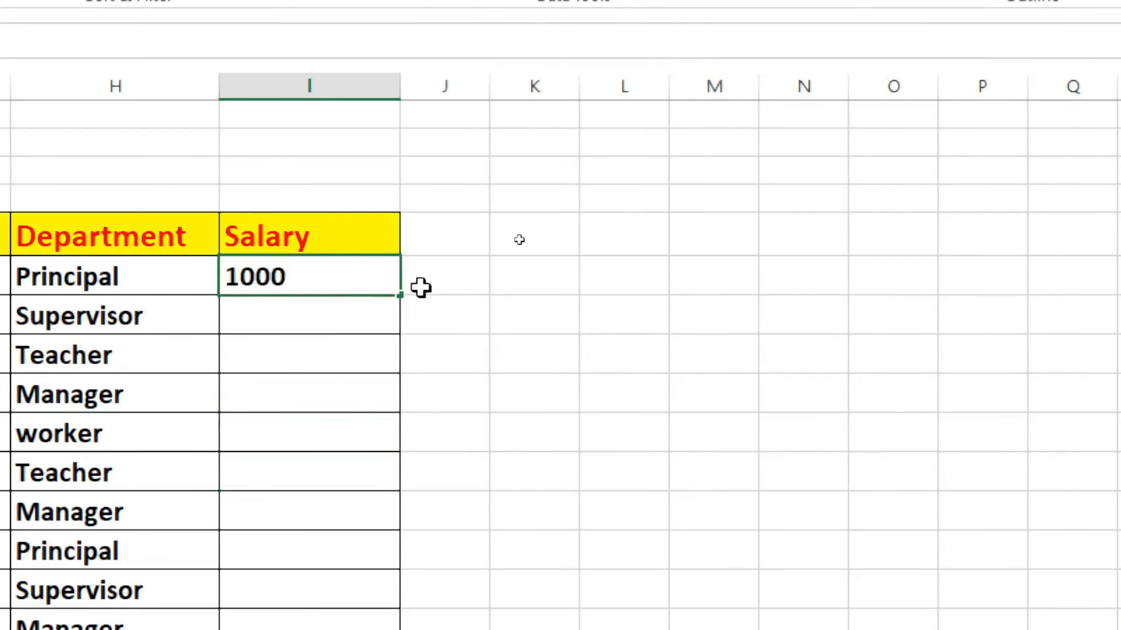
{"action": "key", "text": "Return"}
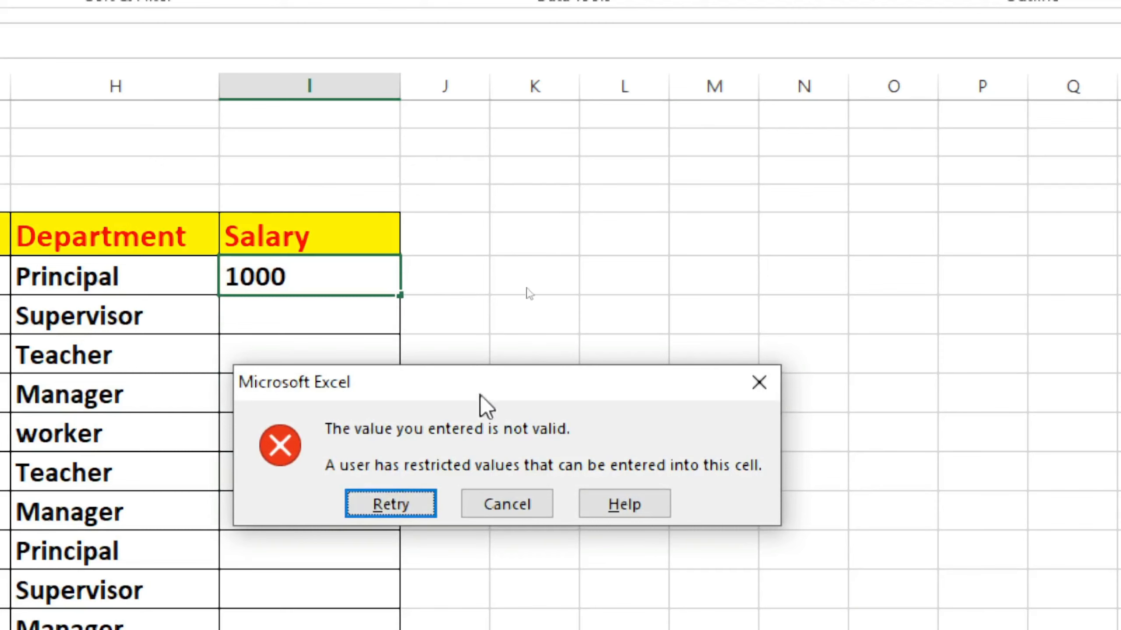
{"action": "left_click_drag", "start_coordinate": [385, 376], "coordinate": [418, 349]}
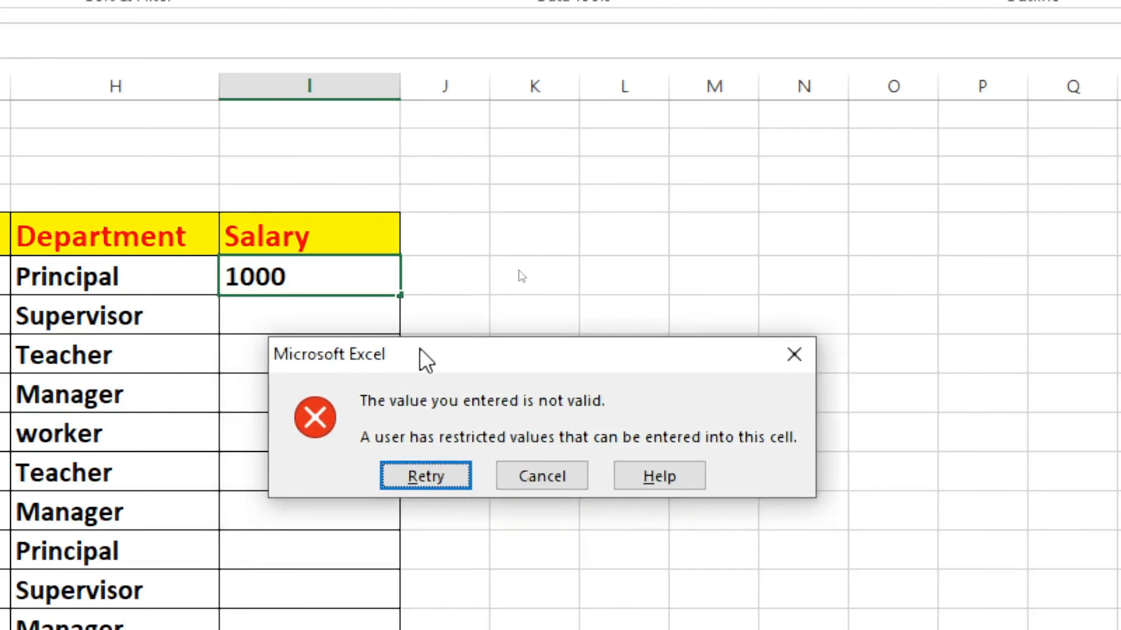
{"action": "left_click", "coordinate": [806, 358]}
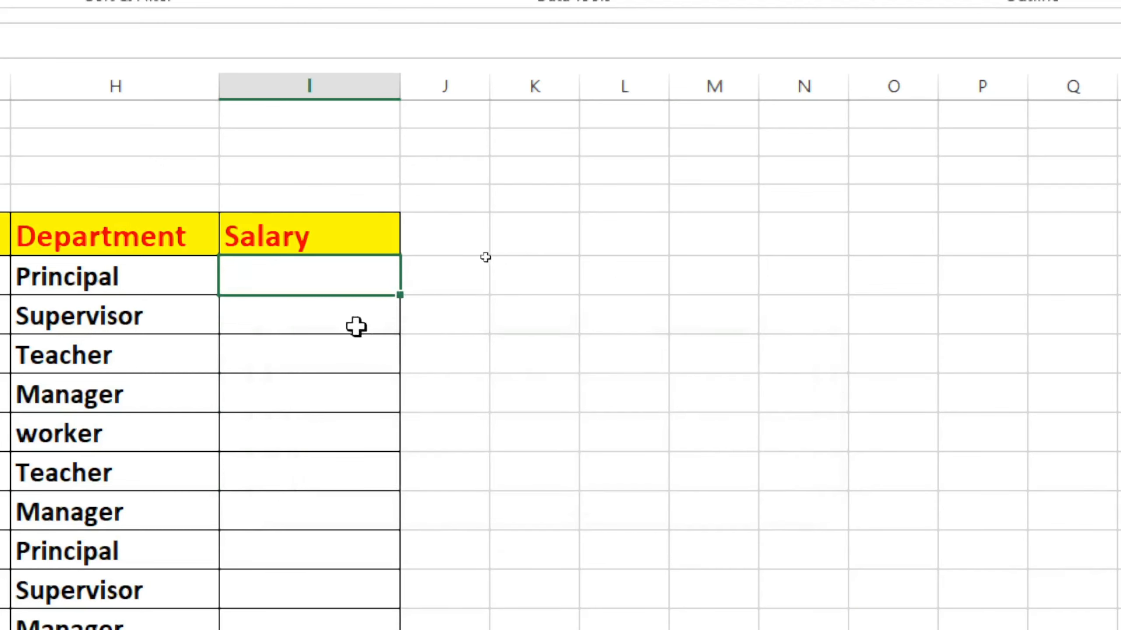
Try to enter 6000 in I6 and dismiss the alert
{"action": "type", "text": "6"}
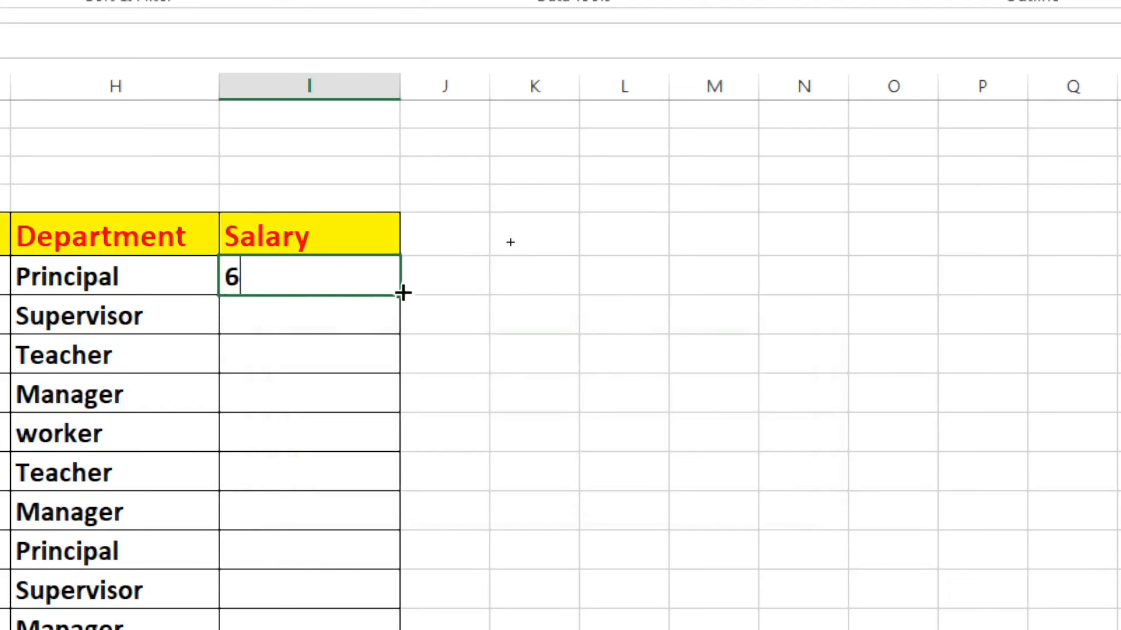
{"action": "type", "text": "000"}
{"action": "key", "text": "Return"}
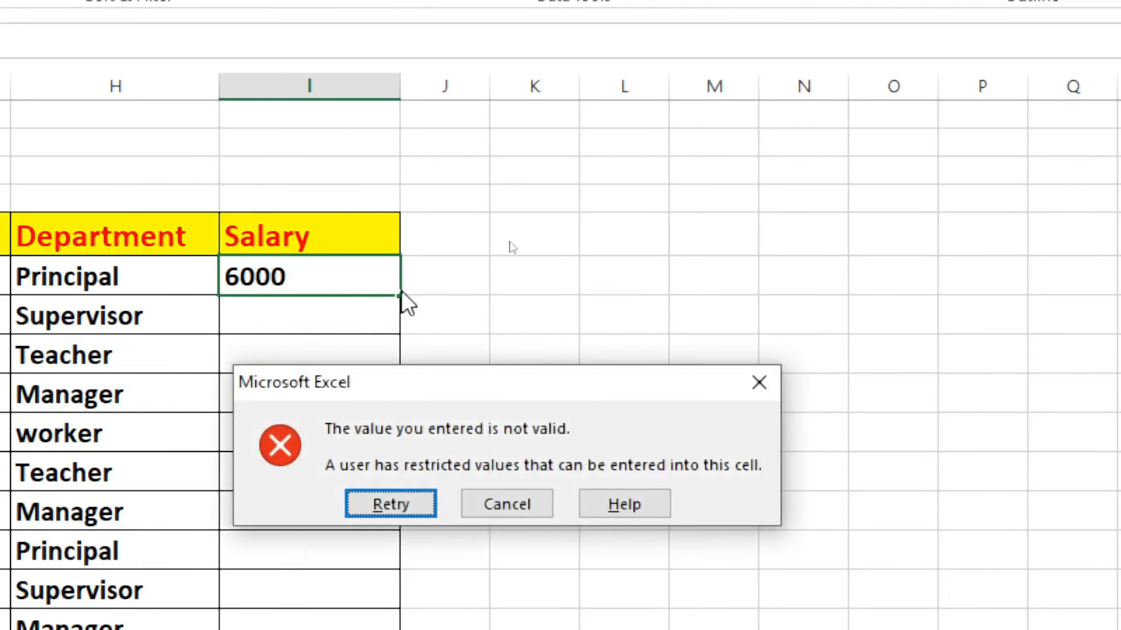
{"action": "left_click", "coordinate": [758, 380]}
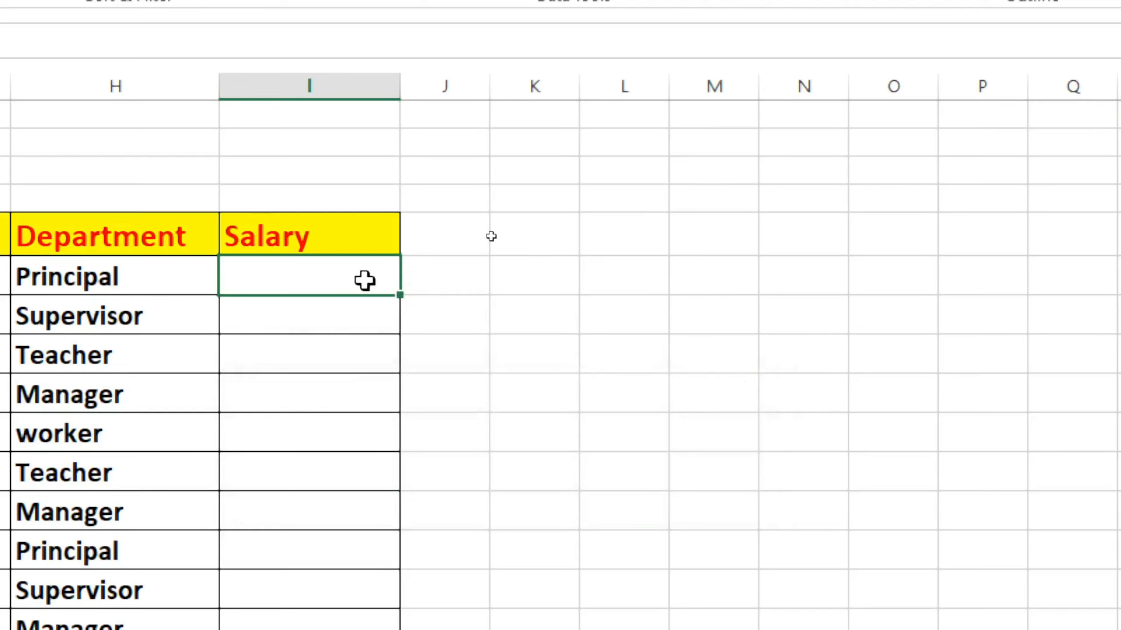
Enter 2000 as the salary in I6, and replace it with 3000
{"action": "type", "text": "2000"}
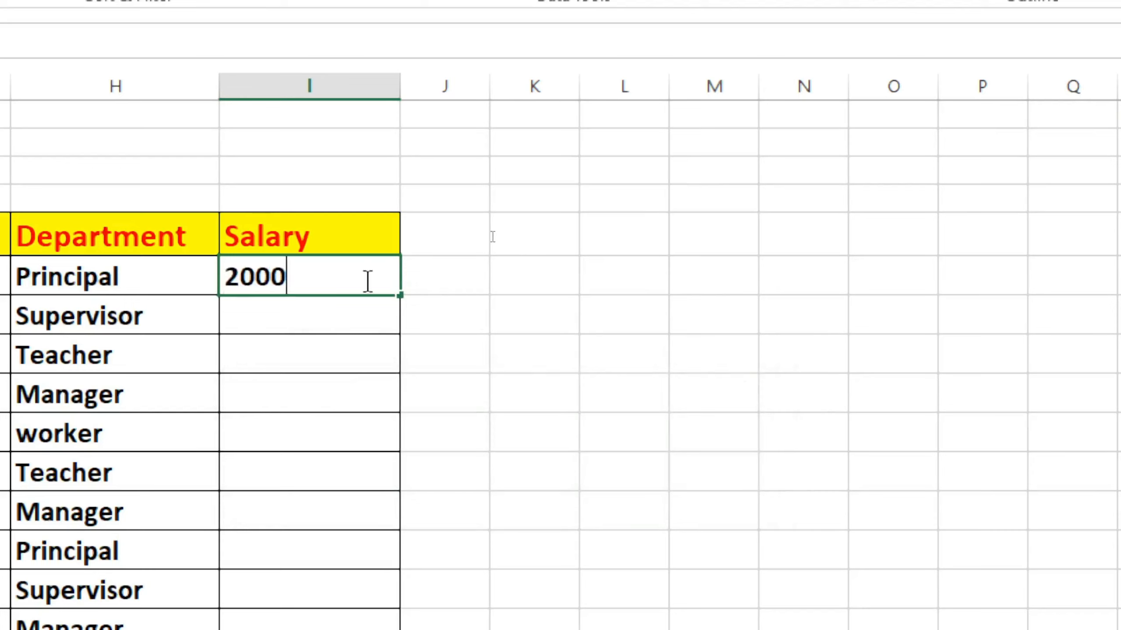
{"action": "key", "text": "Return"}
{"action": "left_click", "coordinate": [360, 281]}
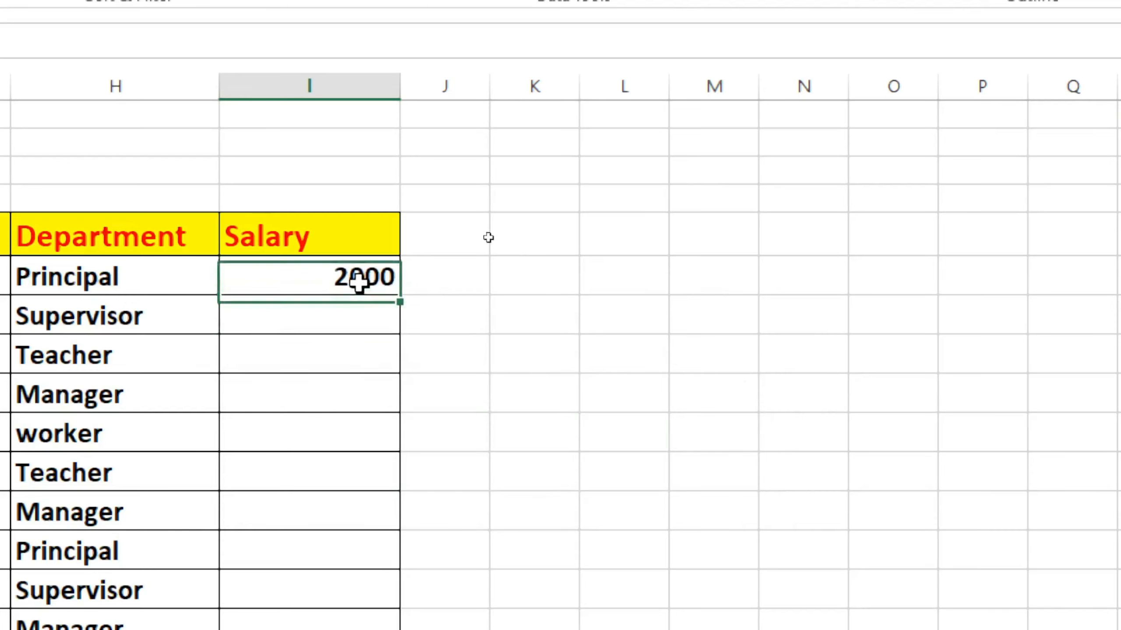
{"action": "key", "text": "Delete"}
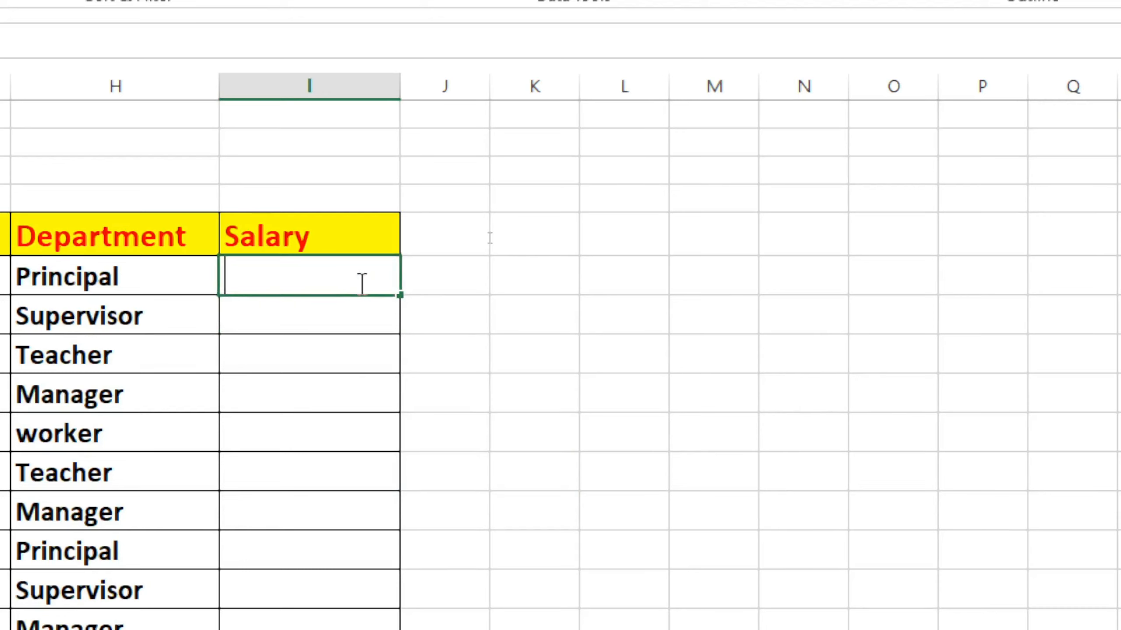
{"action": "type", "text": "3000"}
{"action": "key", "text": "Return"}
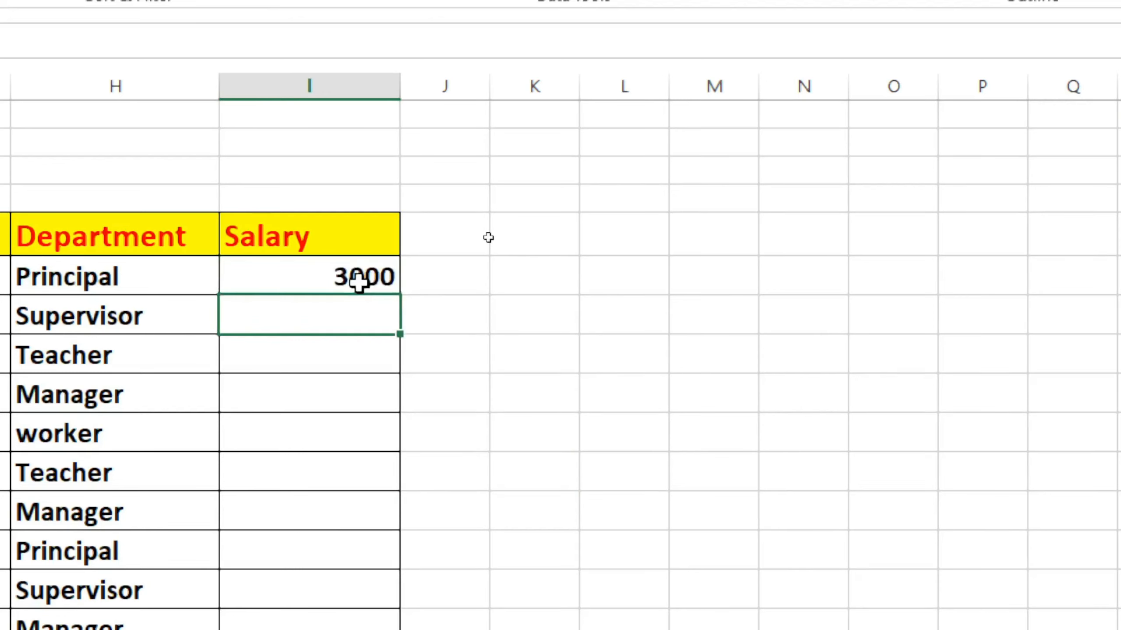
{"action": "left_click", "coordinate": [540, 391]}
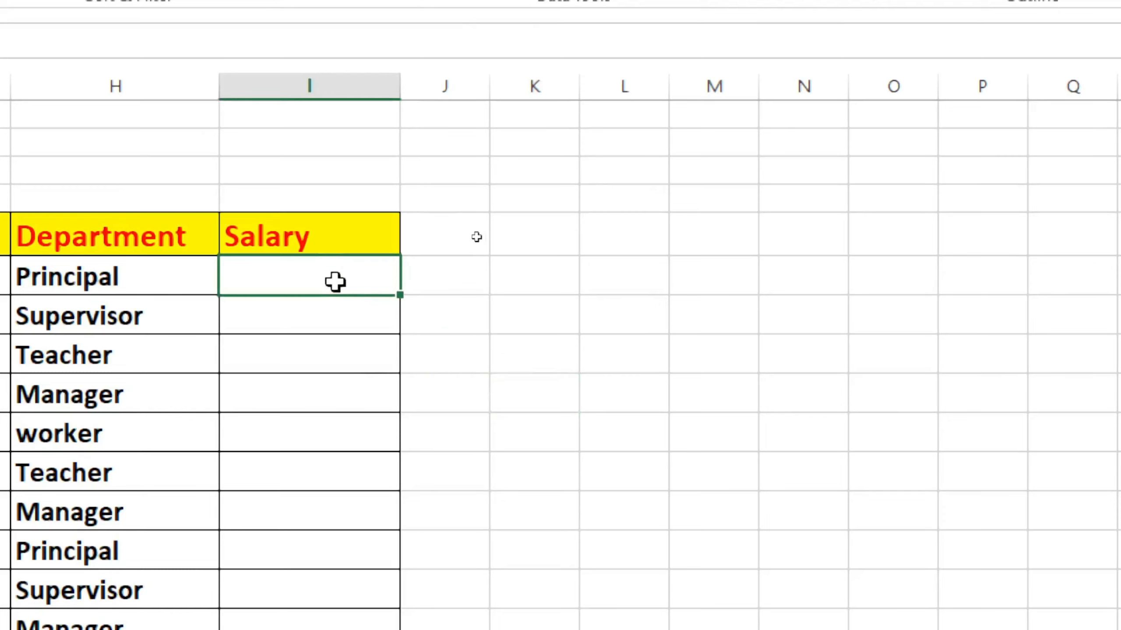
Open Data Validation for the salary cells I6:I15, choosing not to extend the existing validation to the other cells
{"action": "left_click_drag", "start_coordinate": [336, 280], "coordinate": [327, 619]}
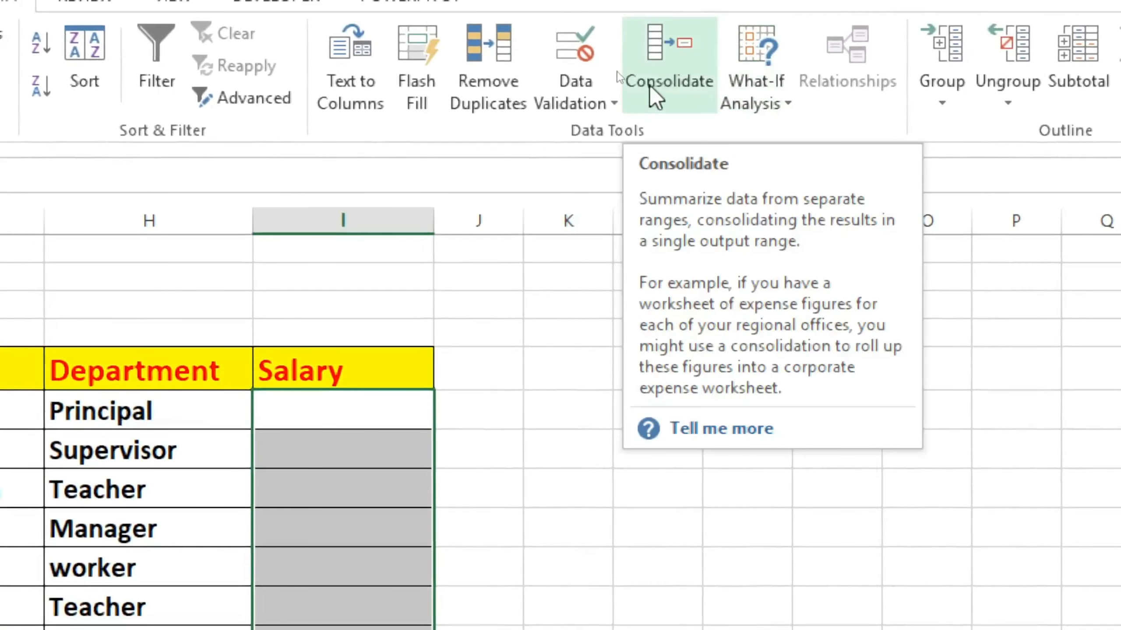
{"action": "left_click", "coordinate": [582, 79]}
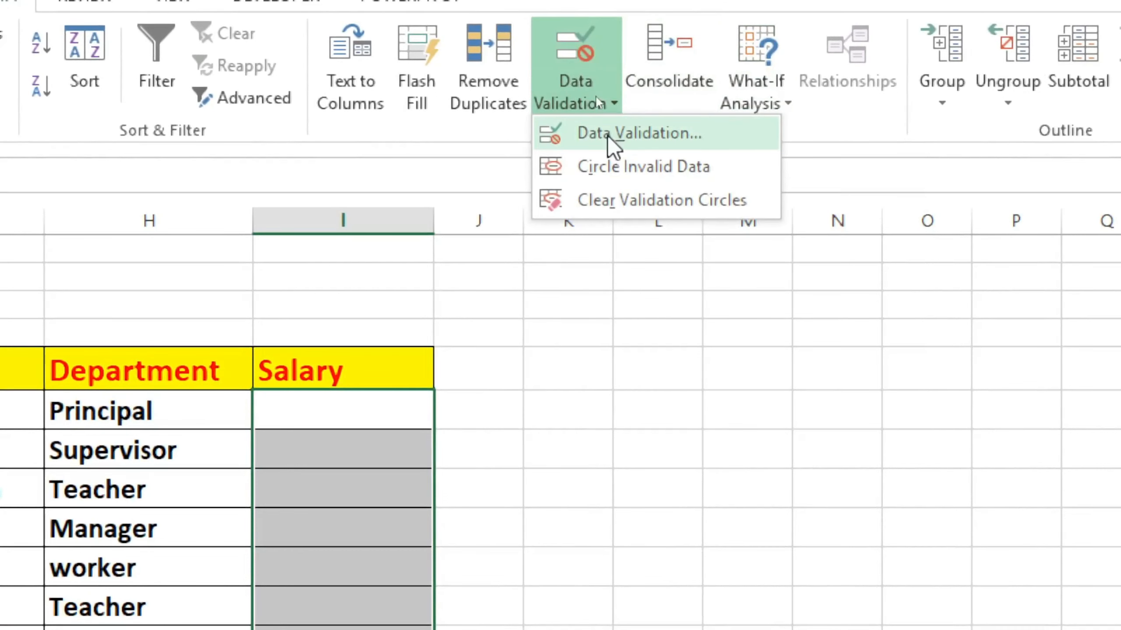
{"action": "left_click", "coordinate": [542, 134]}
{"action": "left_click_drag", "start_coordinate": [537, 513], "coordinate": [652, 283]}
{"action": "left_click", "coordinate": [653, 396]}
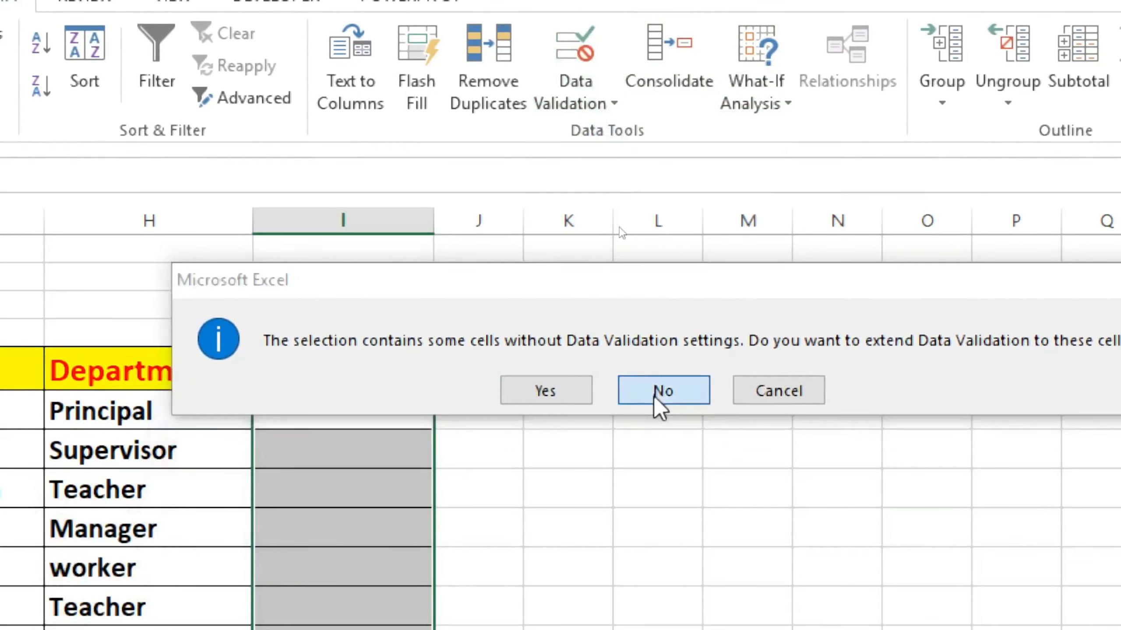
{"action": "left_click_drag", "start_coordinate": [730, 188], "coordinate": [687, 183]}
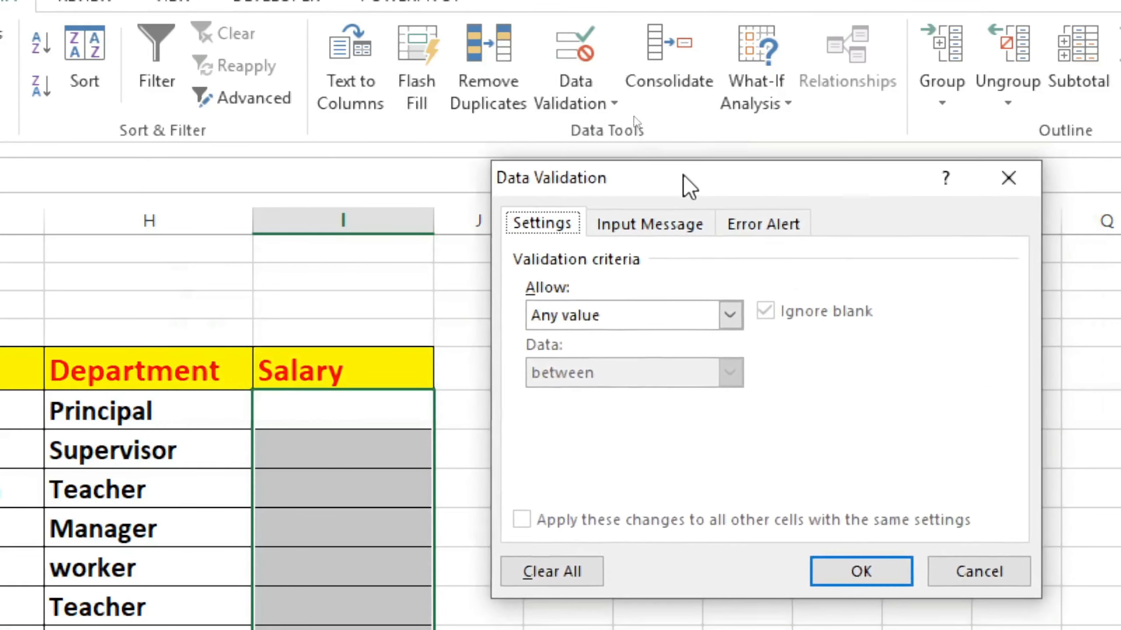
Restrict the selected salary cells to whole numbers between 5000 and 7000, and apply the rule
{"action": "left_click", "coordinate": [728, 315]}
{"action": "left_click", "coordinate": [675, 373]}
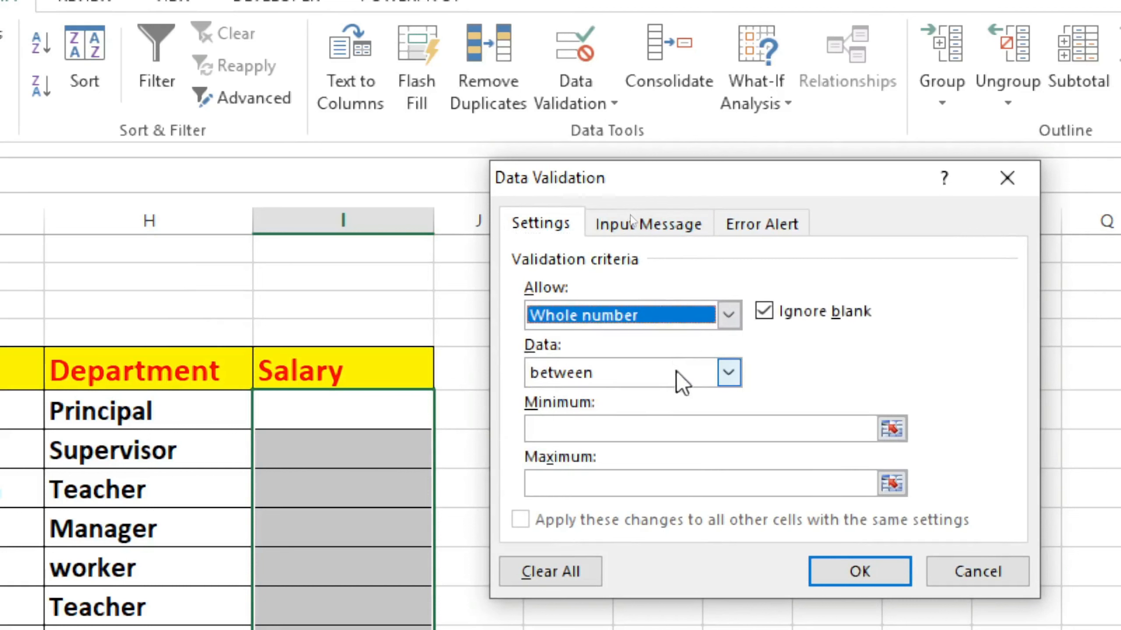
{"action": "left_click", "coordinate": [728, 372]}
{"action": "left_click", "coordinate": [728, 372]}
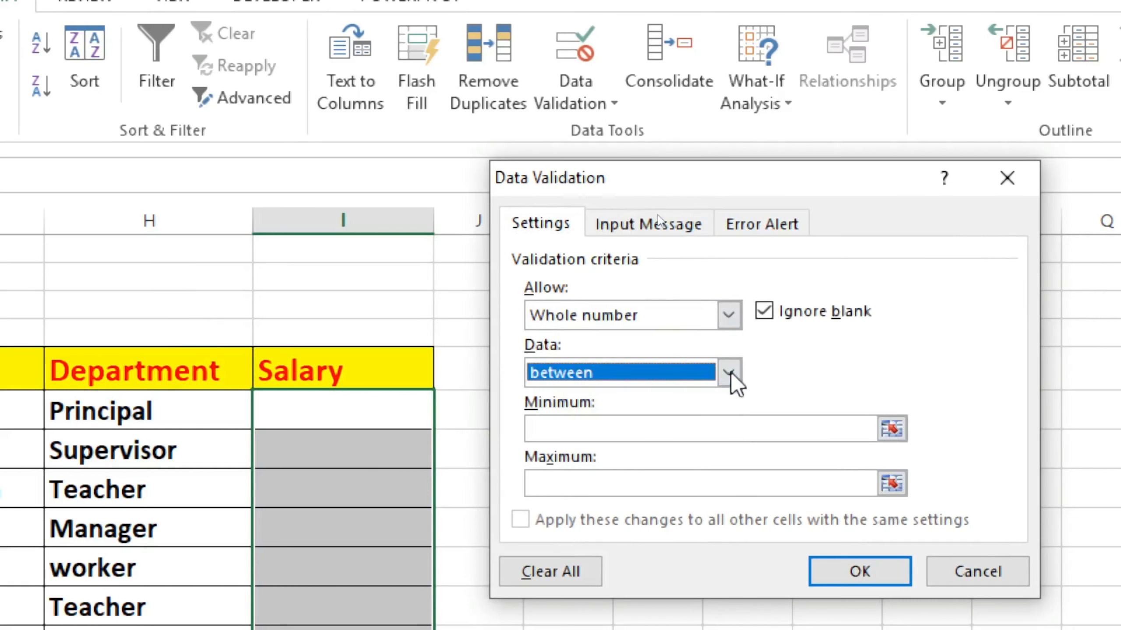
{"action": "left_click", "coordinate": [579, 427]}
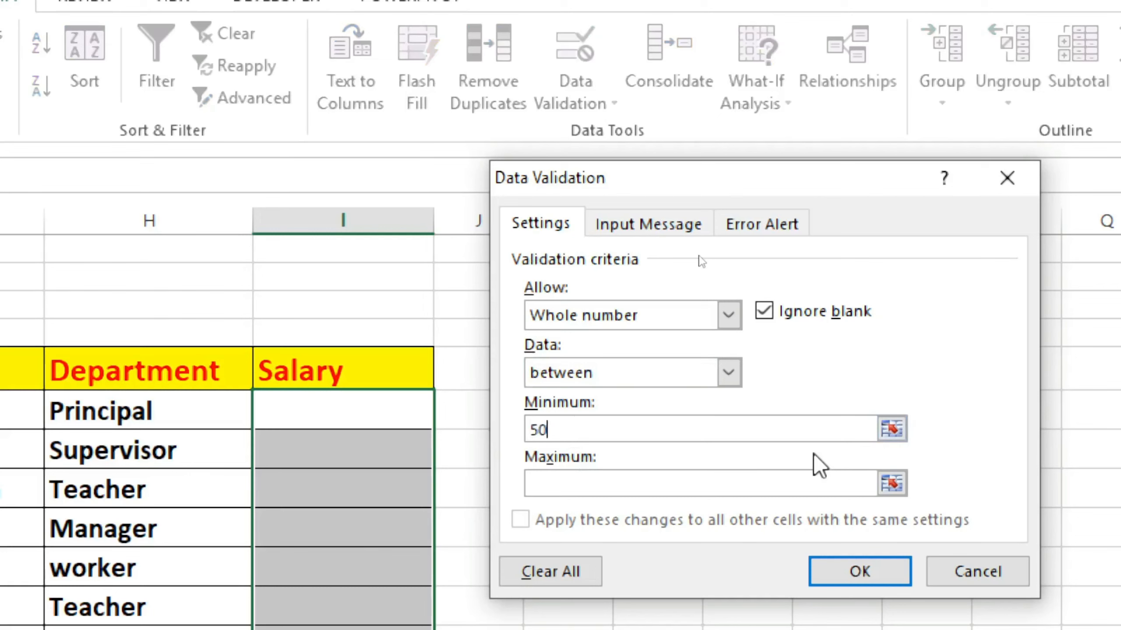
{"action": "left_click", "coordinate": [582, 484]}
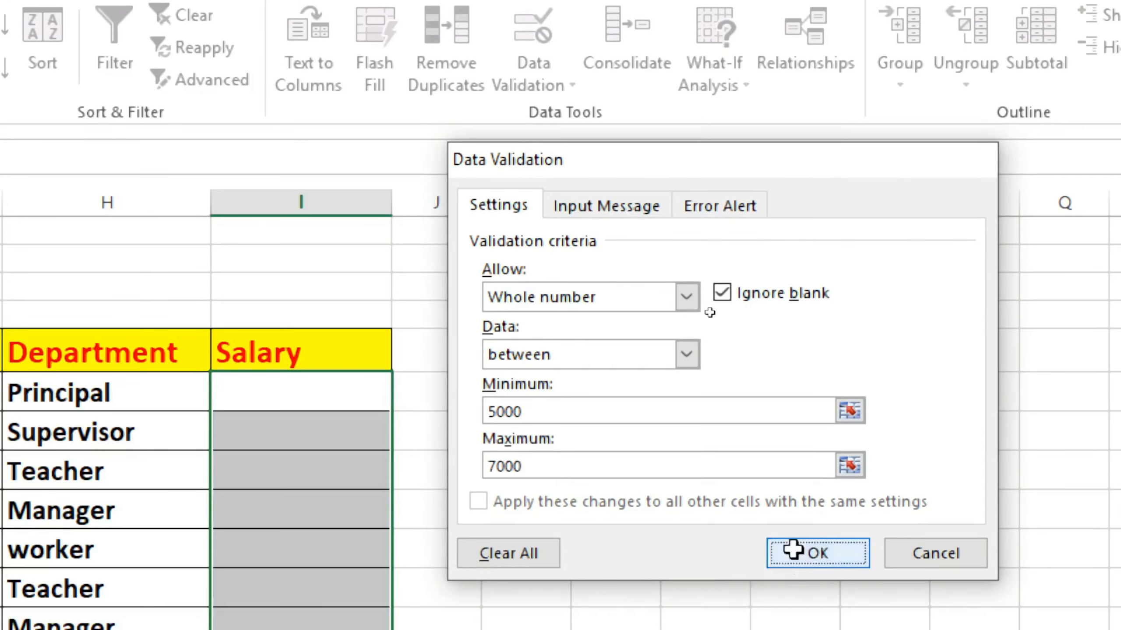
{"action": "left_click", "coordinate": [826, 572]}
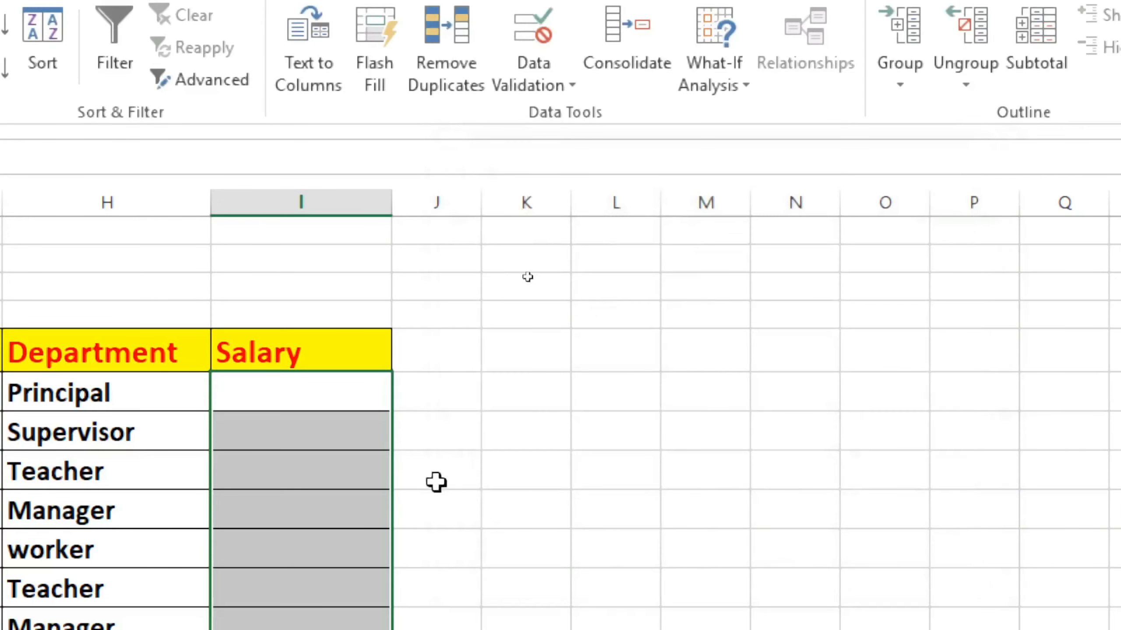
Try to enter 4000 as the salary in I6, and dismiss the alert
{"action": "left_click", "coordinate": [331, 401]}
{"action": "type", "text": "4000"}
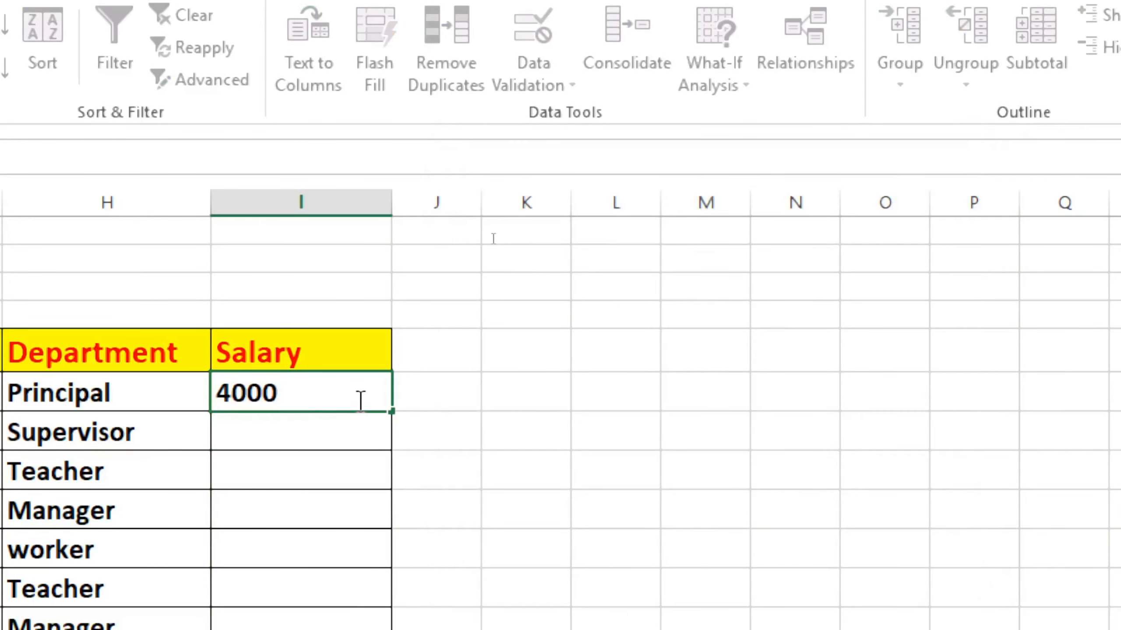
{"action": "key", "text": "Return"}
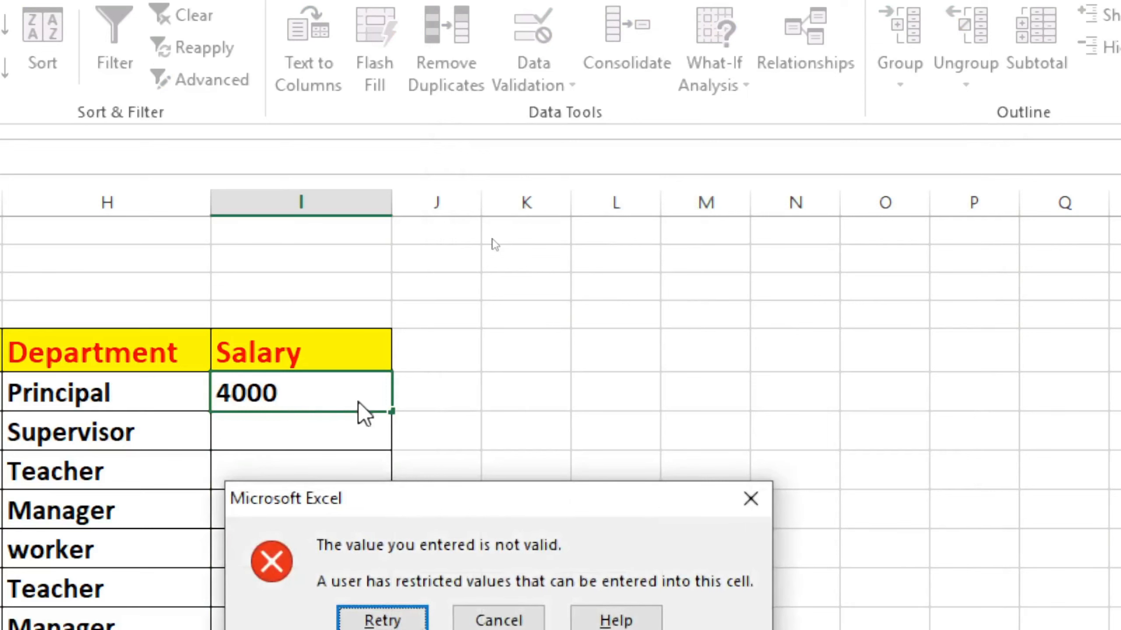
{"action": "left_click", "coordinate": [751, 508]}
{"action": "scroll", "coordinate": [533, 443], "scroll_direction": "down", "scroll_amount": 2}
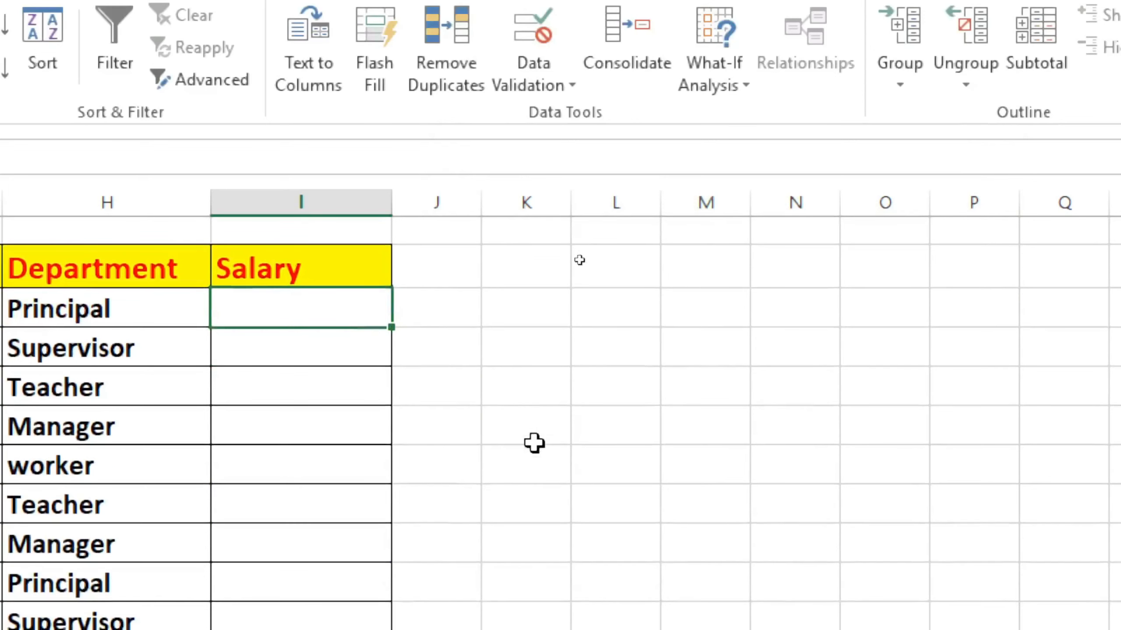
{"action": "scroll", "coordinate": [320, 415], "scroll_direction": "up", "scroll_amount": 2}
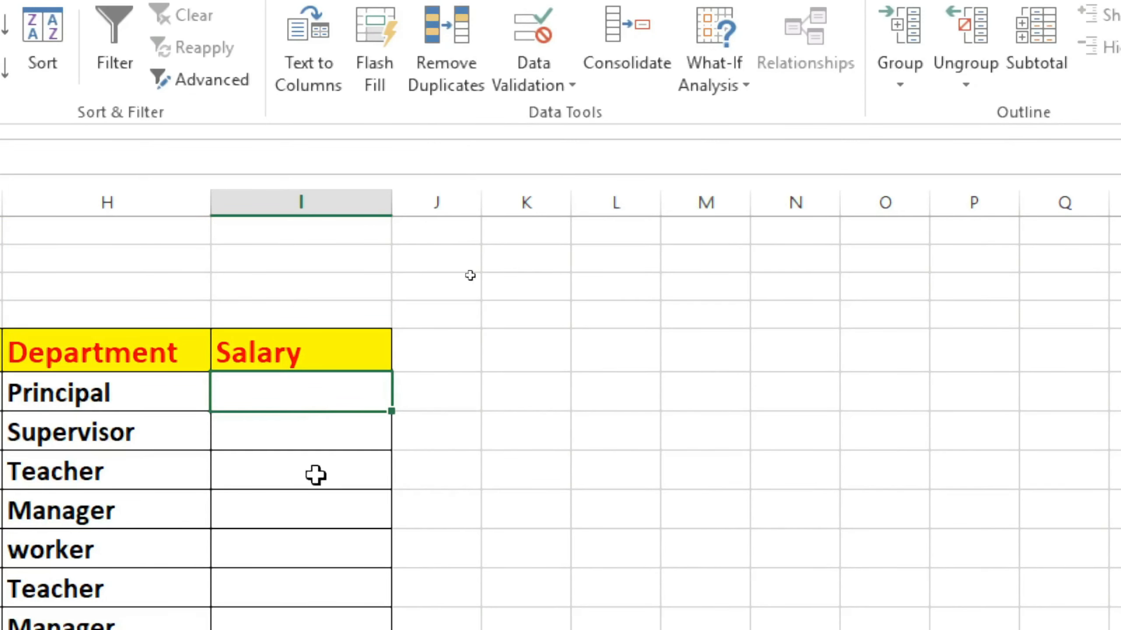
Test the salary rule in I6 again with 4000, and cancel the entry
{"action": "left_click", "coordinate": [330, 445]}
{"action": "left_click", "coordinate": [316, 401]}
{"action": "left_click", "coordinate": [325, 440]}
{"action": "left_click", "coordinate": [320, 392]}
{"action": "left_click", "coordinate": [340, 436]}
{"action": "left_click", "coordinate": [335, 401]}
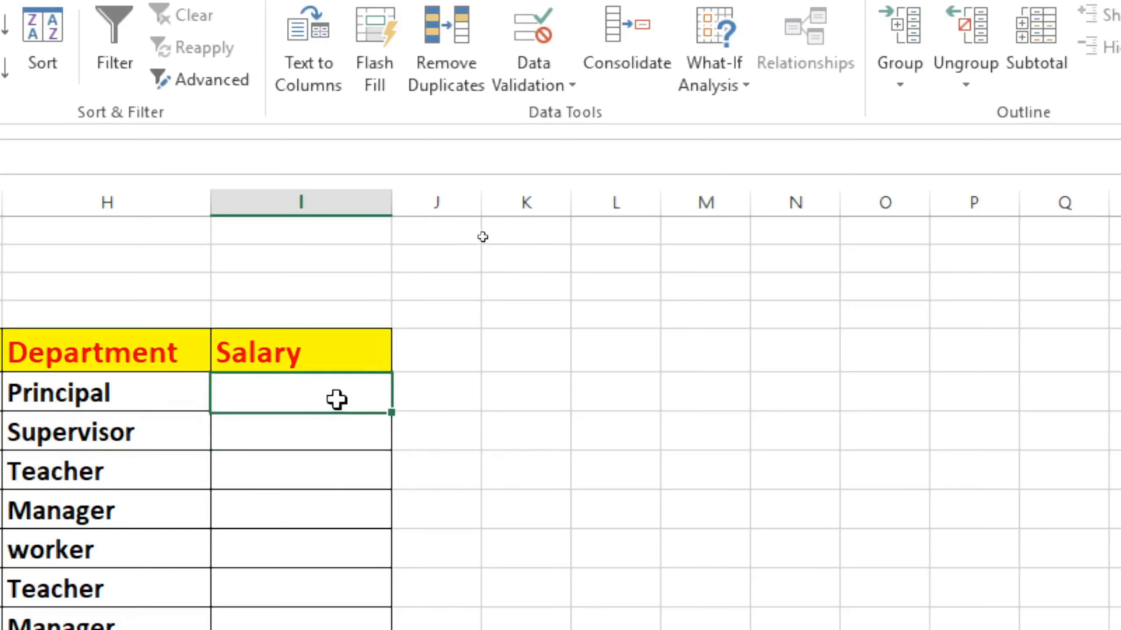
{"action": "type", "text": "4000"}
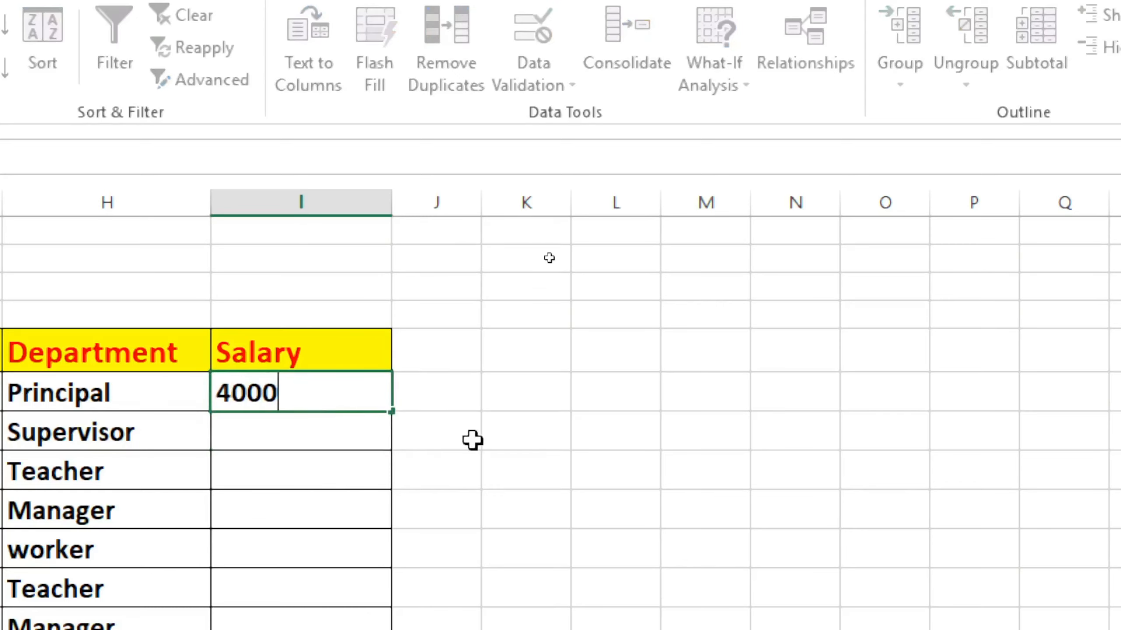
{"action": "key", "text": "Return"}
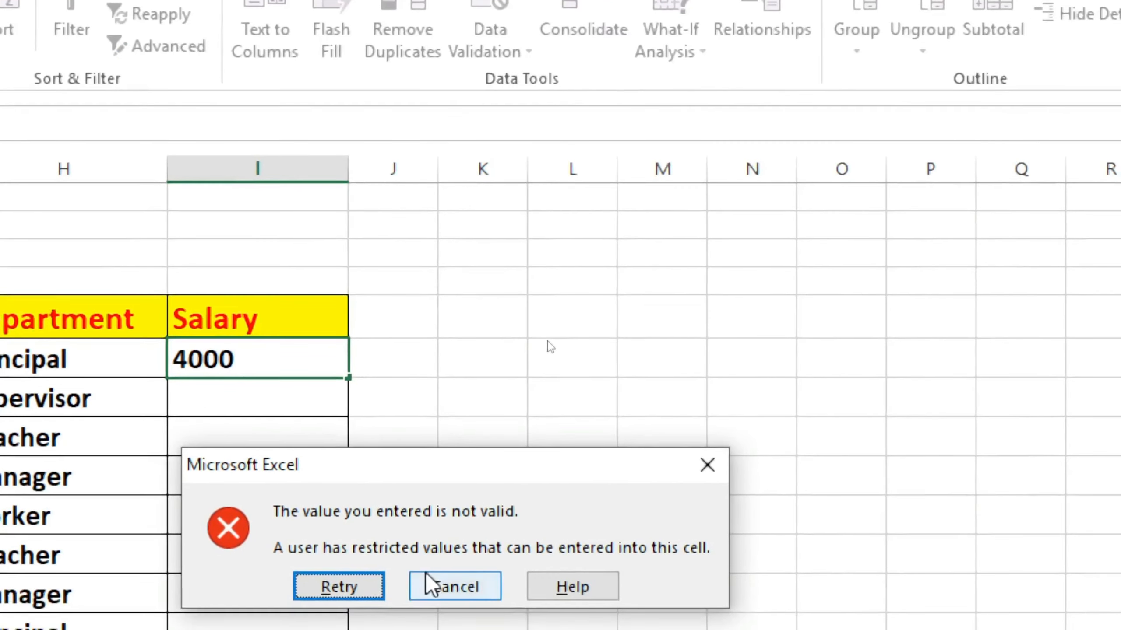
{"action": "left_click", "coordinate": [470, 614]}
Enter the salaries 5000, 6000 and 7000 in I7, I8 and I9, dismissing the alert for the mistyped 600
{"action": "left_click", "coordinate": [328, 393]}
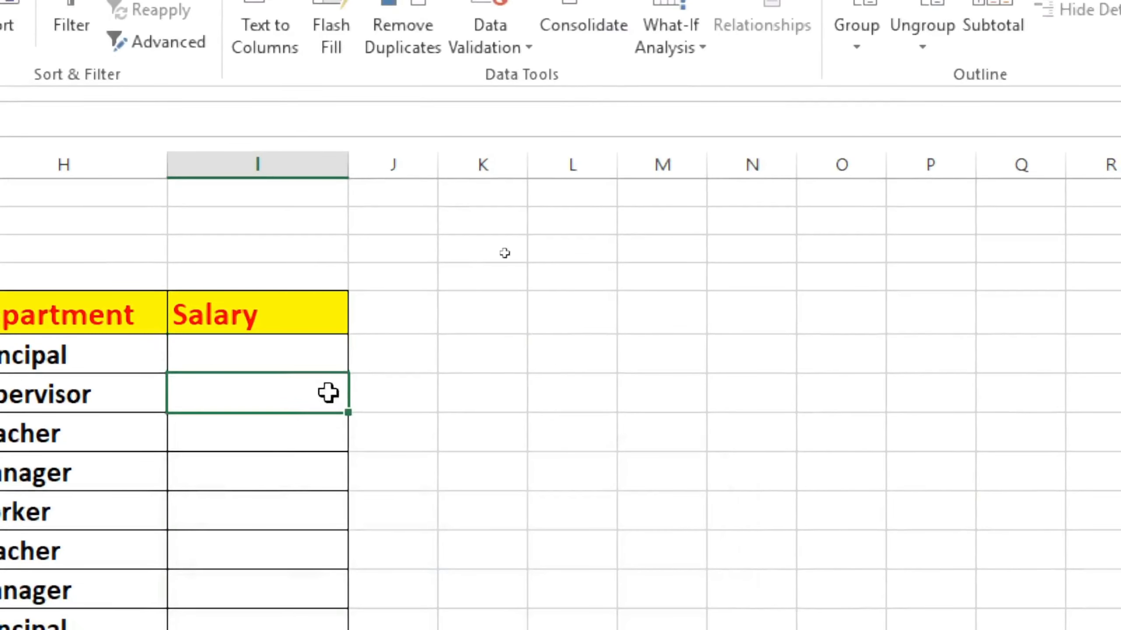
{"action": "type", "text": "5000"}
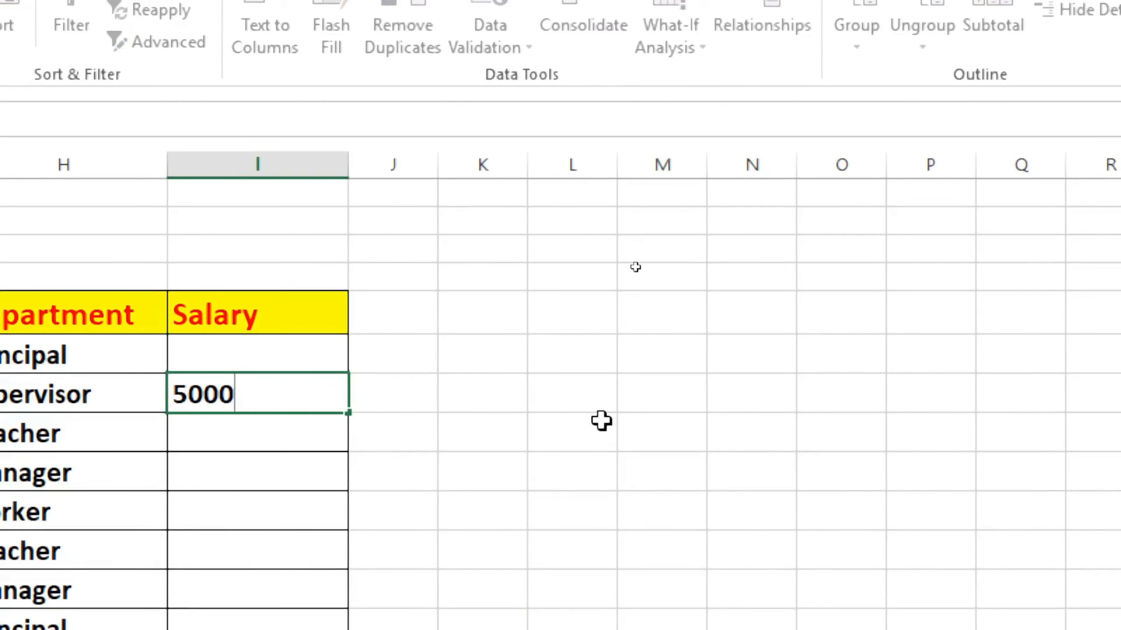
{"action": "key", "text": "Return"}
{"action": "type", "text": "600"}
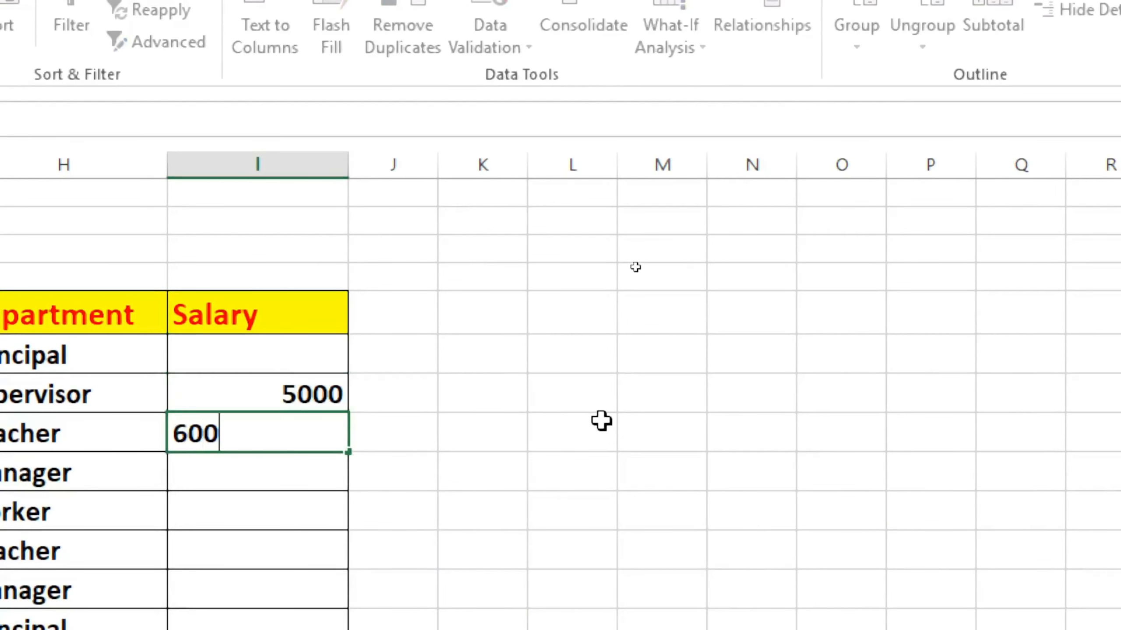
{"action": "key", "text": "Return"}
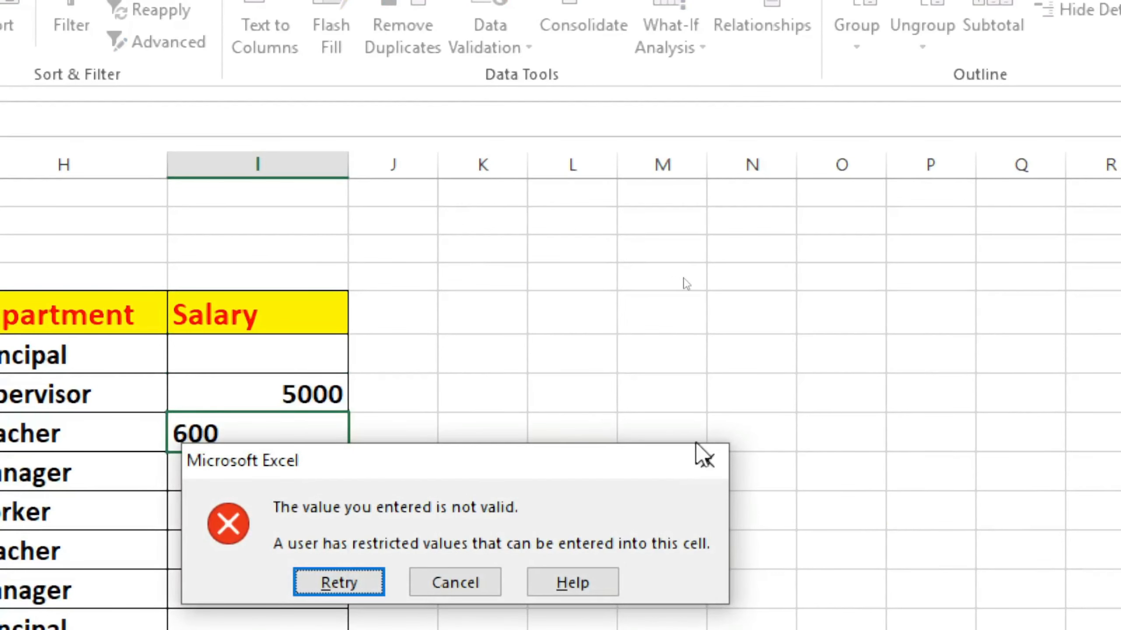
{"action": "left_click", "coordinate": [706, 461]}
{"action": "type", "text": "6000"}
{"action": "key", "text": "Return"}
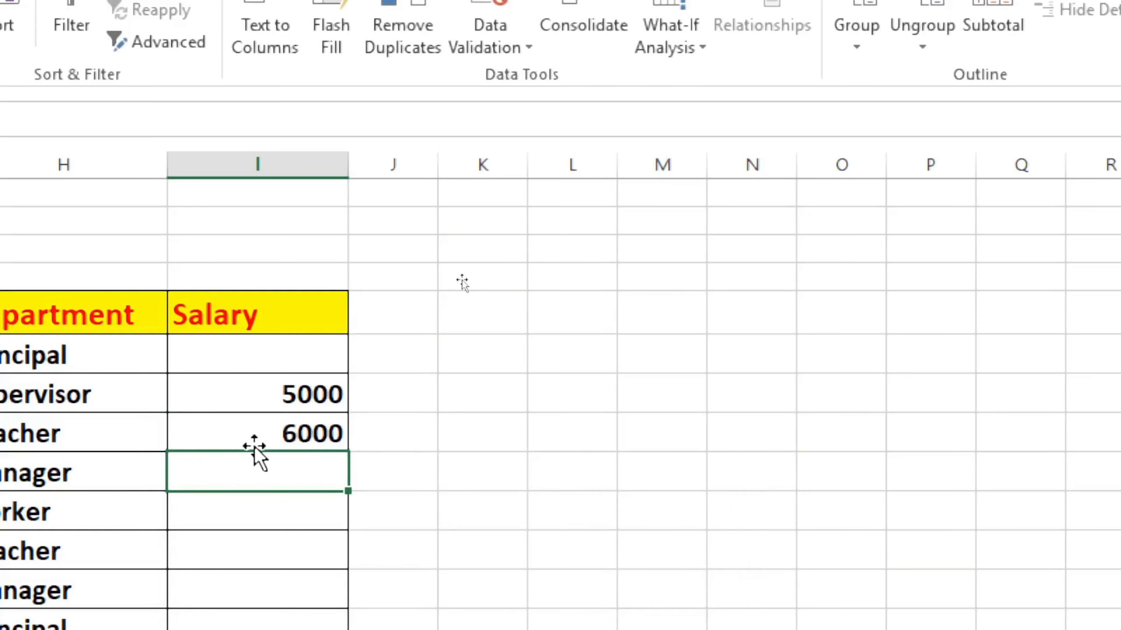
{"action": "type", "text": "7000"}
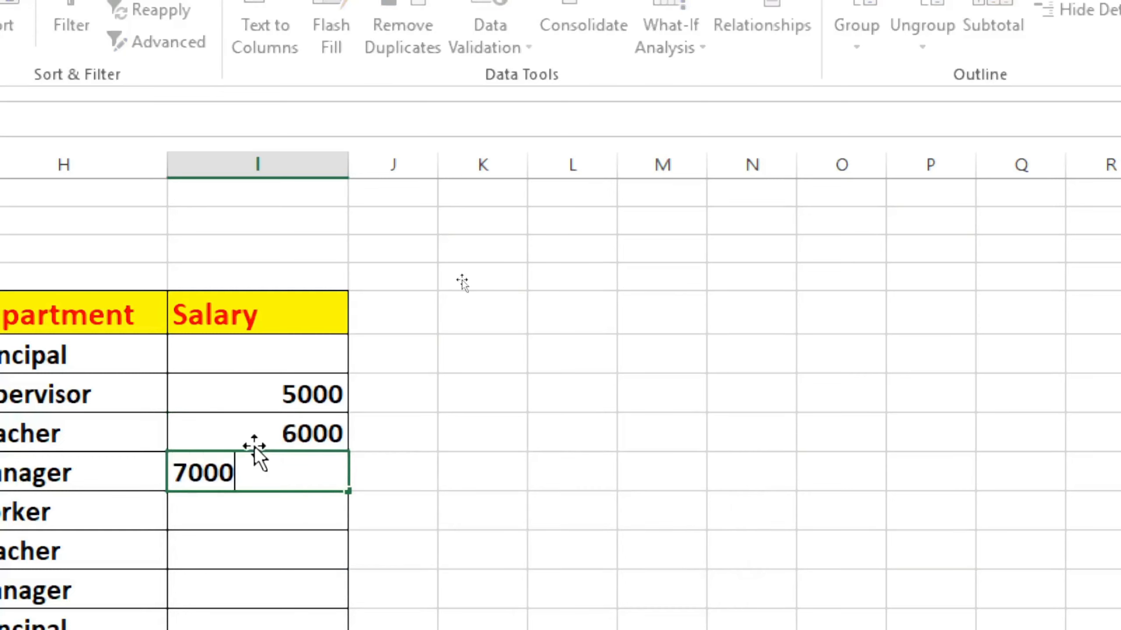
{"action": "key", "text": "Return"}
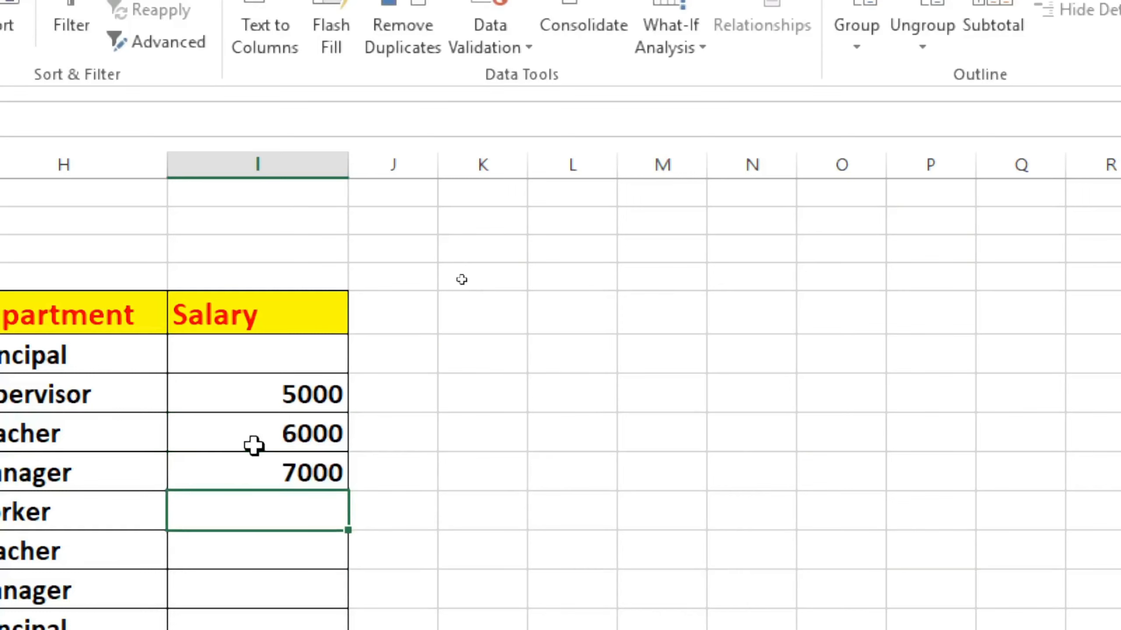
Try to enter 8000 as the worker's salary in I10, cancel the entry, and select the empty cell K11
{"action": "type", "text": "8000"}
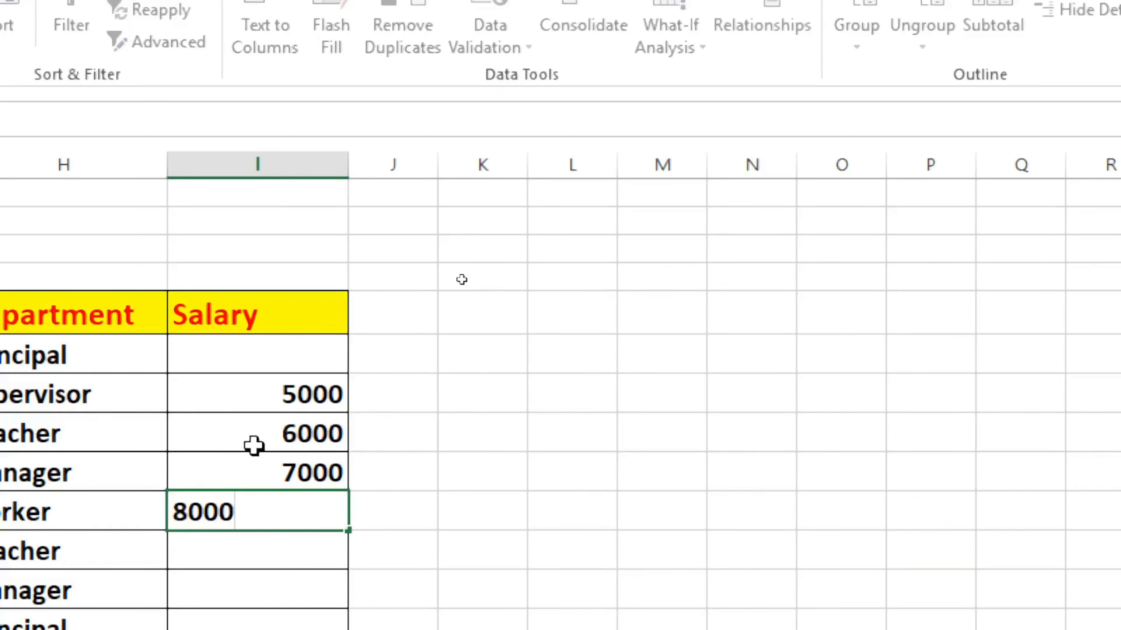
{"action": "key", "text": "Return"}
{"action": "left_click", "coordinate": [450, 584]}
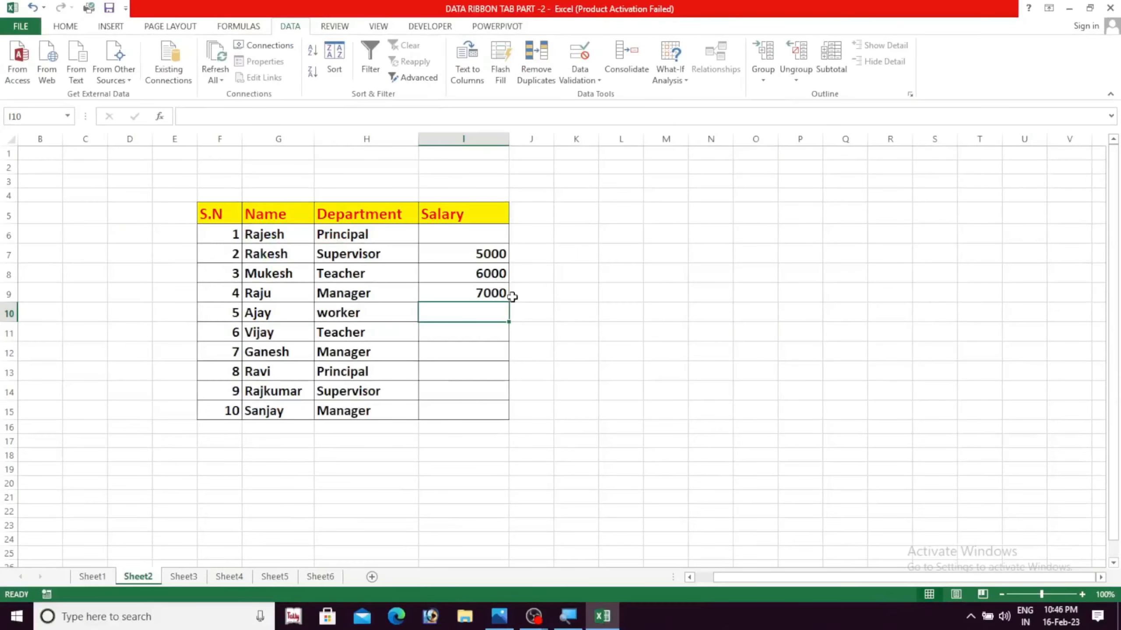
{"action": "left_click", "coordinate": [454, 522]}
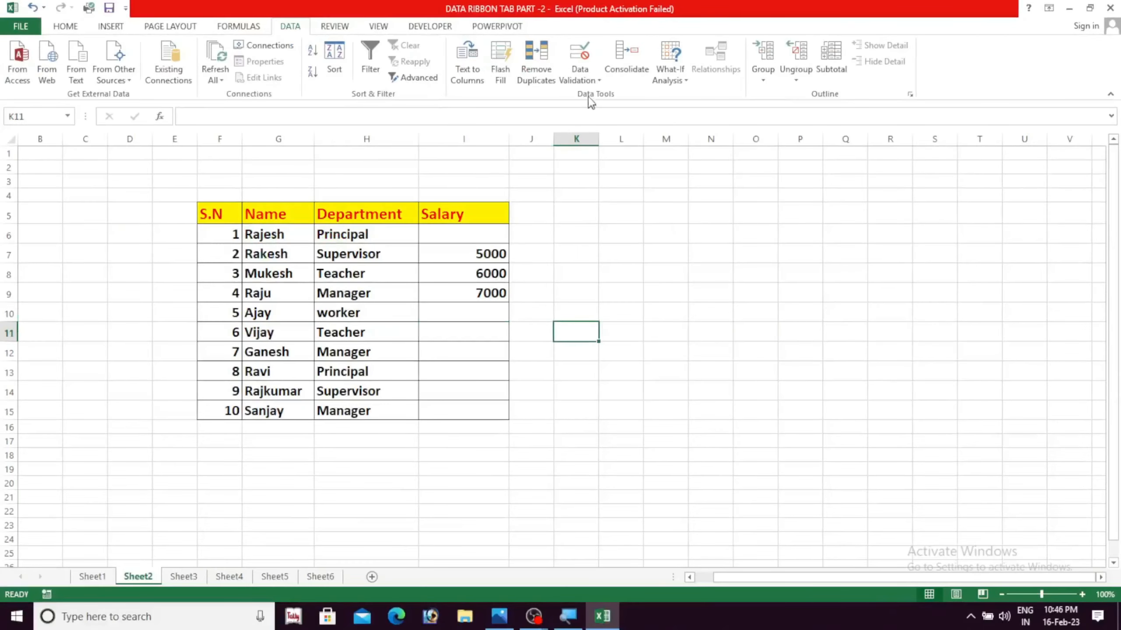
Open Data Validation for the empty cell K11 and look over its settings
{"action": "left_click", "coordinate": [595, 82]}
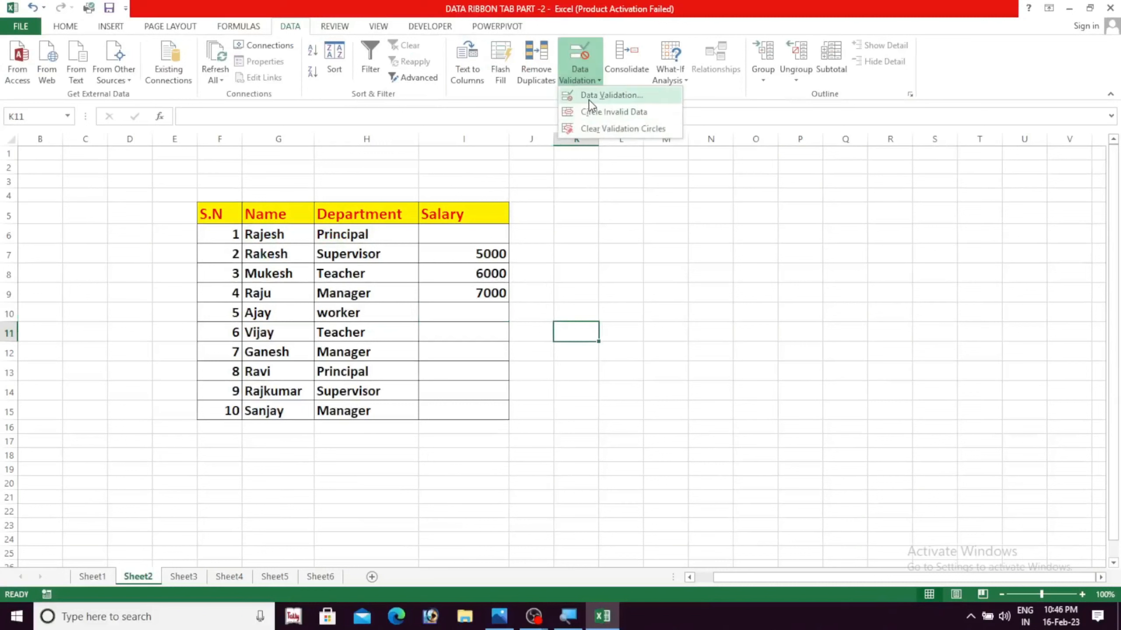
{"action": "left_click", "coordinate": [610, 95]}
{"action": "left_click_drag", "start_coordinate": [617, 128], "coordinate": [681, 138]}
{"action": "left_click", "coordinate": [720, 197]}
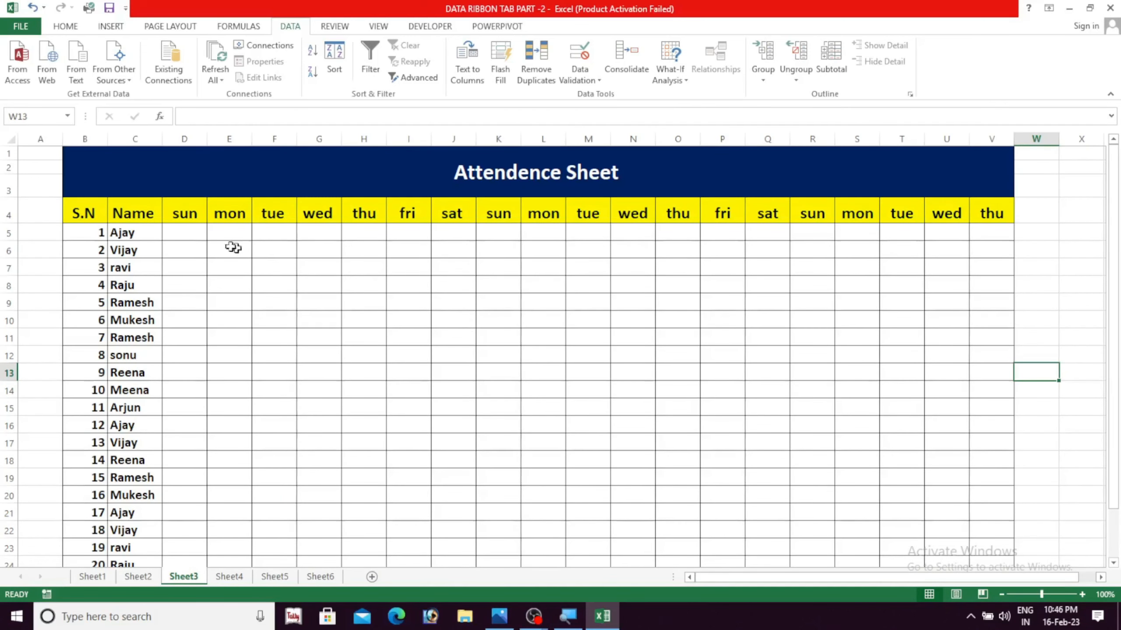
Enter the sample attendance marks A, P and H in D5, E5 and F5 of Sheet3's attendance table
{"action": "left_click", "coordinate": [202, 235]}
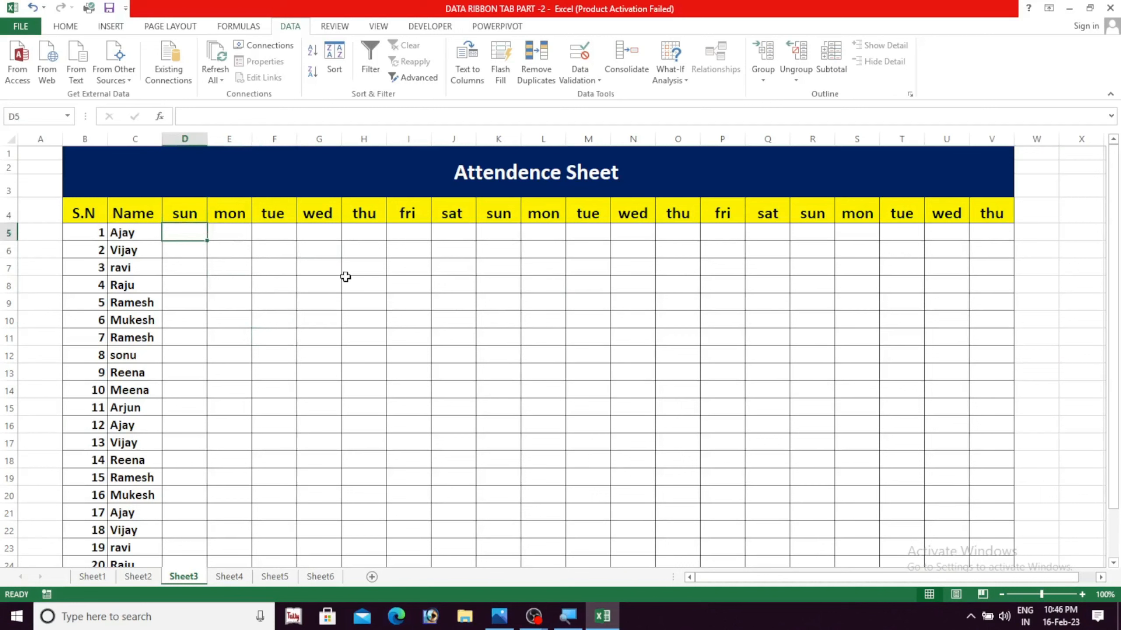
{"action": "type", "text": "A"}
{"action": "left_click", "coordinate": [223, 234]}
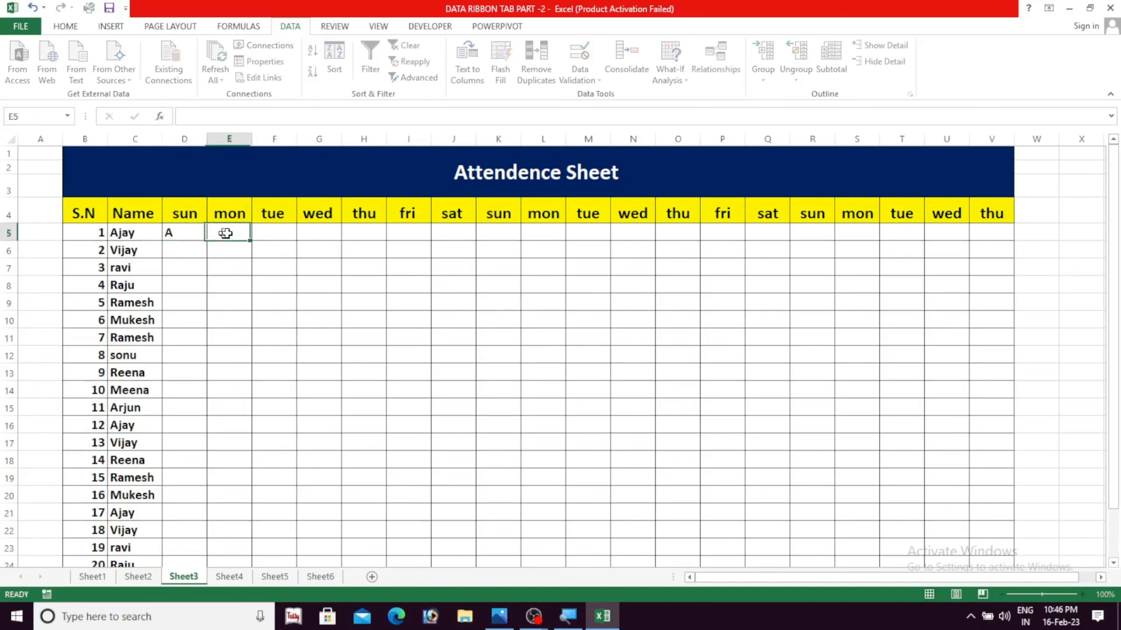
{"action": "type", "text": "P"}
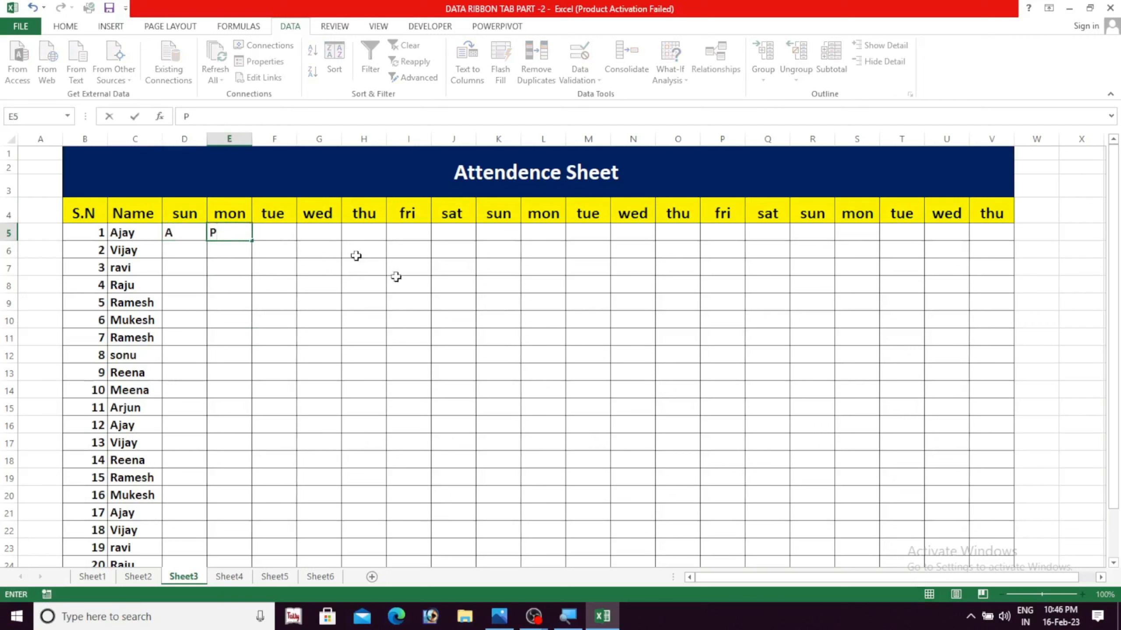
{"action": "left_click", "coordinate": [292, 234]}
{"action": "type", "text": "H"}
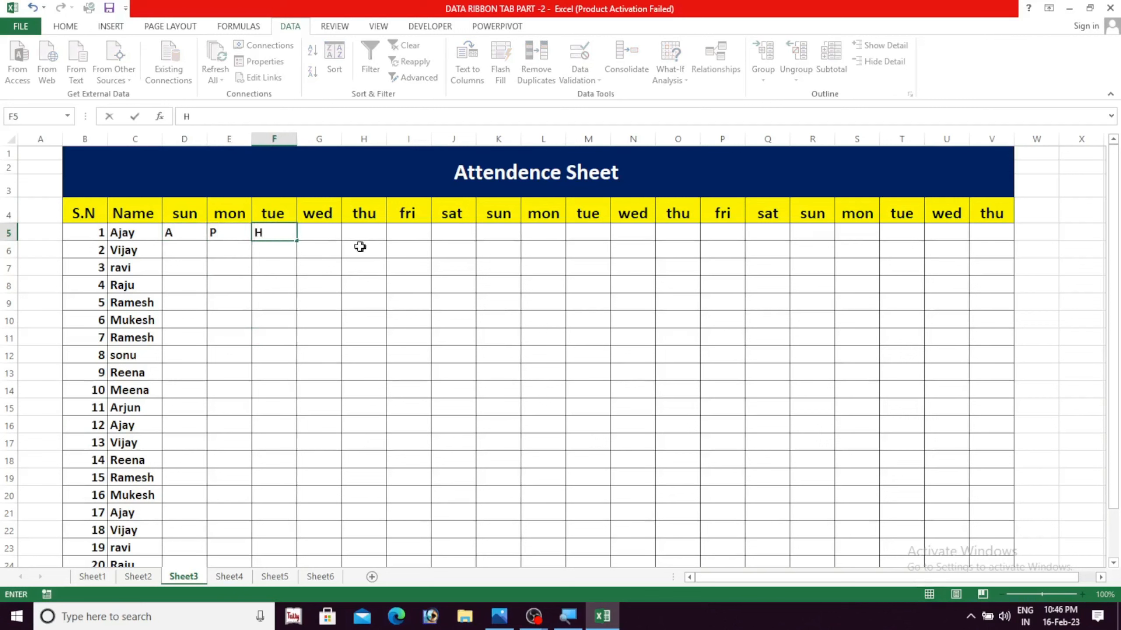
{"action": "left_click", "coordinate": [353, 319]}
{"action": "left_click", "coordinate": [325, 234]}
{"action": "left_click", "coordinate": [371, 262]}
{"action": "left_click", "coordinate": [386, 243]}
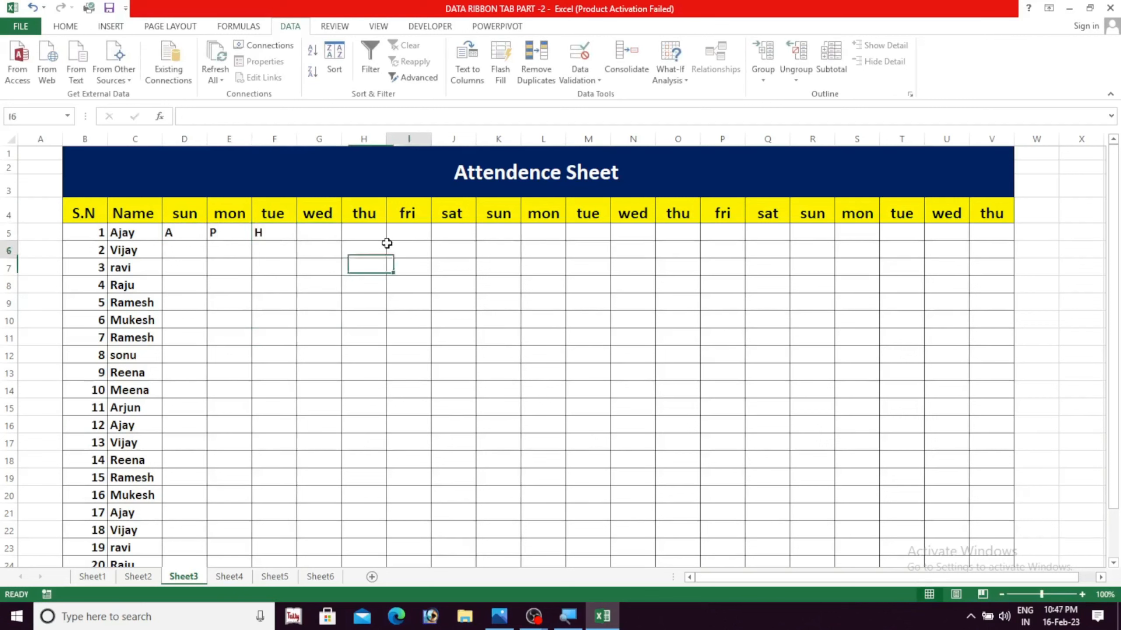
Clear the sample attendance marks from D5:F6
{"action": "left_click_drag", "start_coordinate": [172, 228], "coordinate": [276, 241]}
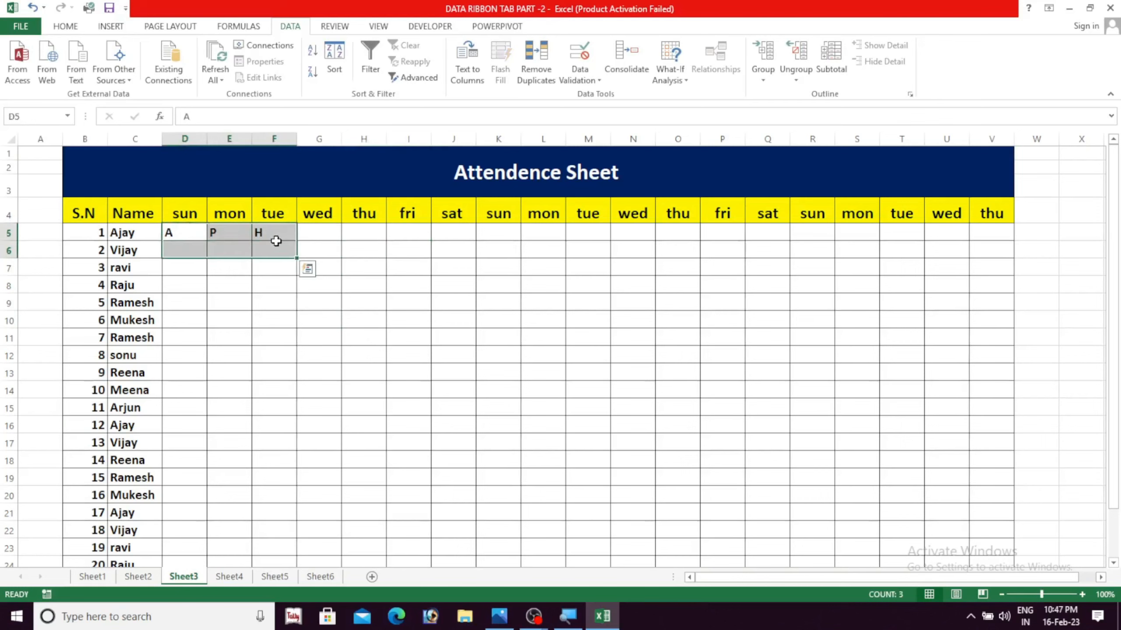
{"action": "key", "text": "Delete"}
{"action": "left_click", "coordinate": [405, 370]}
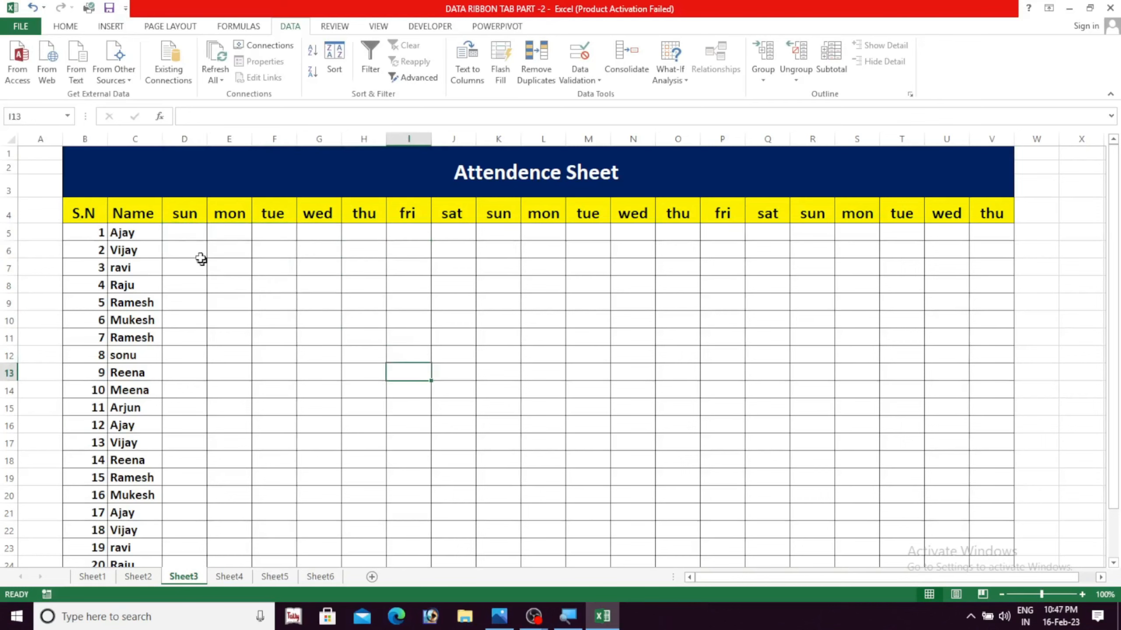
Apply a List data validation with the source A,P,H and an in-cell dropdown to the attendance cells D5:V26
{"action": "left_click", "coordinate": [181, 233]}
{"action": "left_click_drag", "start_coordinate": [181, 233], "coordinate": [971, 522]}
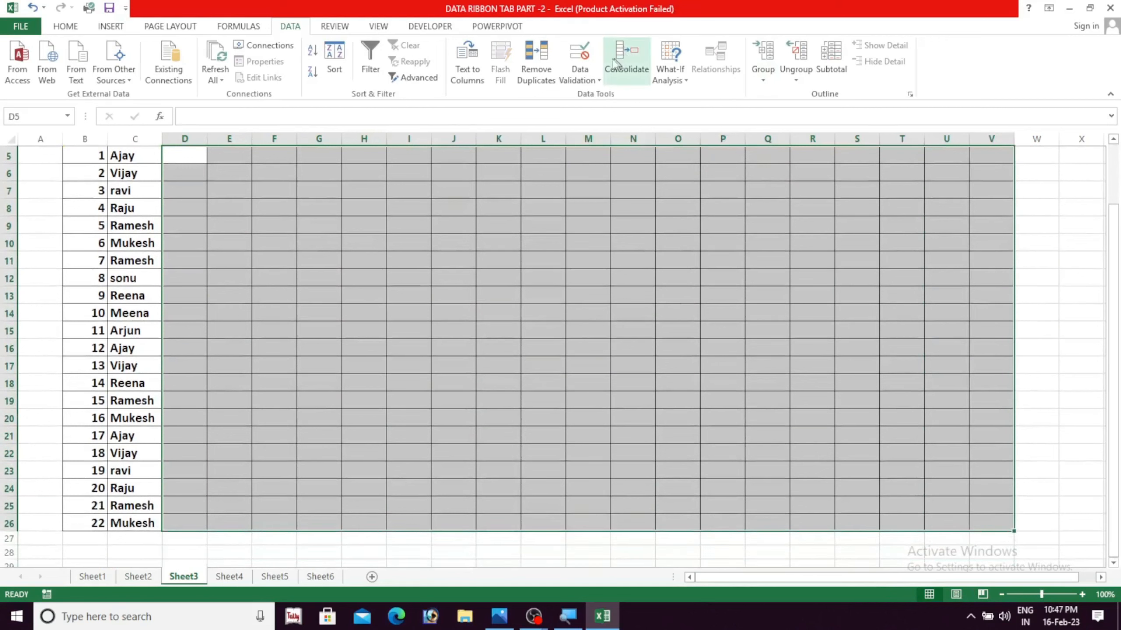
{"action": "left_click", "coordinate": [590, 69]}
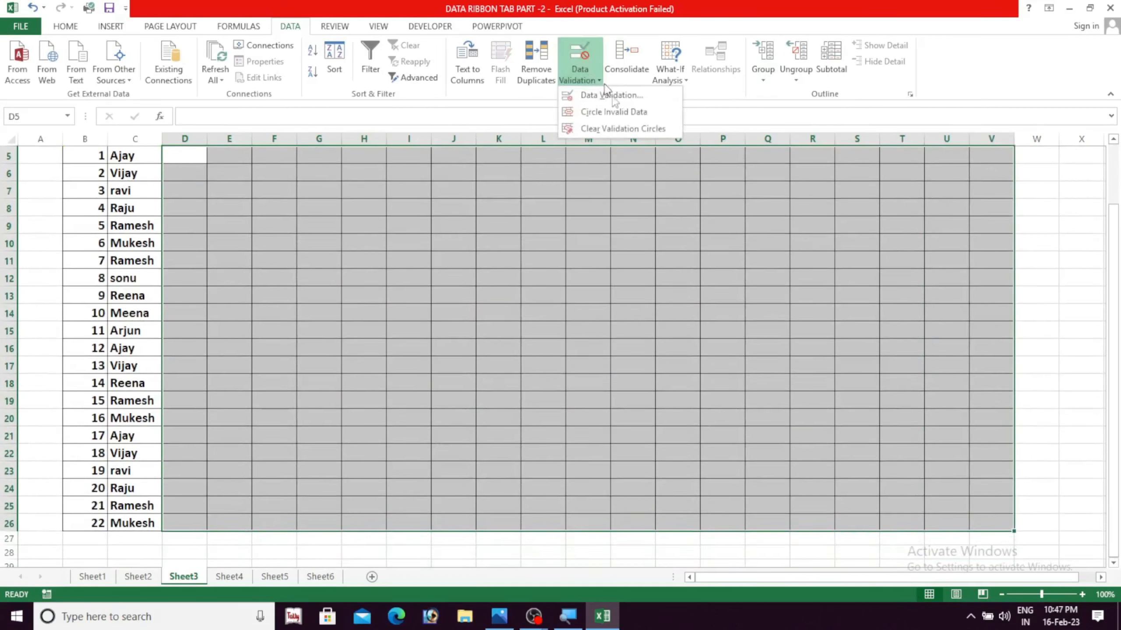
{"action": "left_click", "coordinate": [610, 95]}
{"action": "left_click_drag", "start_coordinate": [687, 141], "coordinate": [639, 169]}
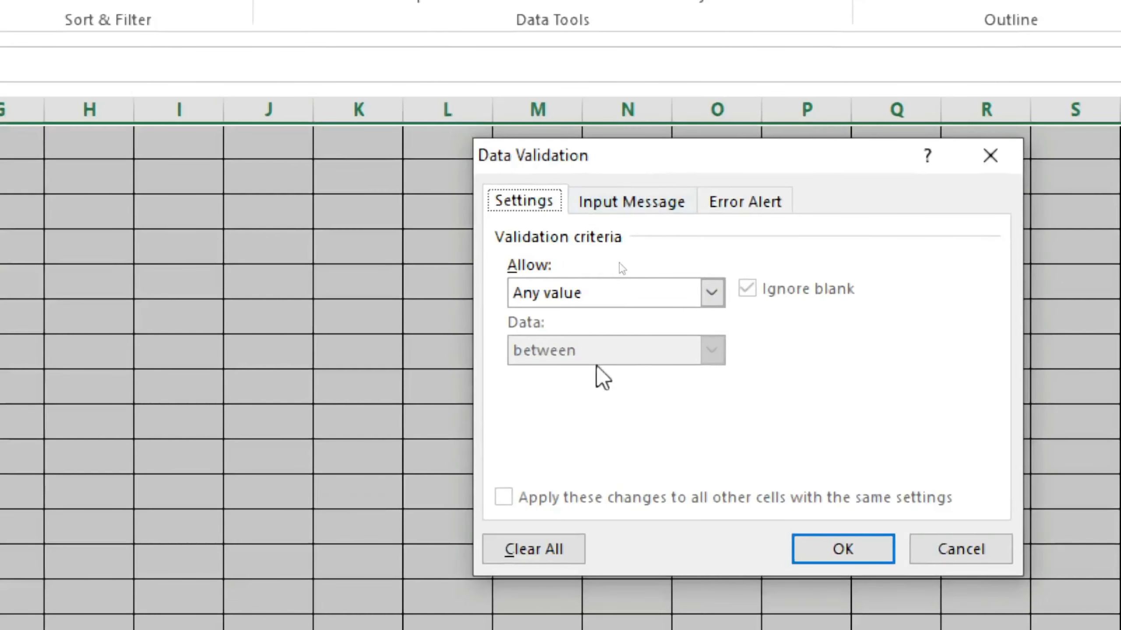
{"action": "left_click", "coordinate": [712, 293]}
{"action": "left_click", "coordinate": [582, 378]}
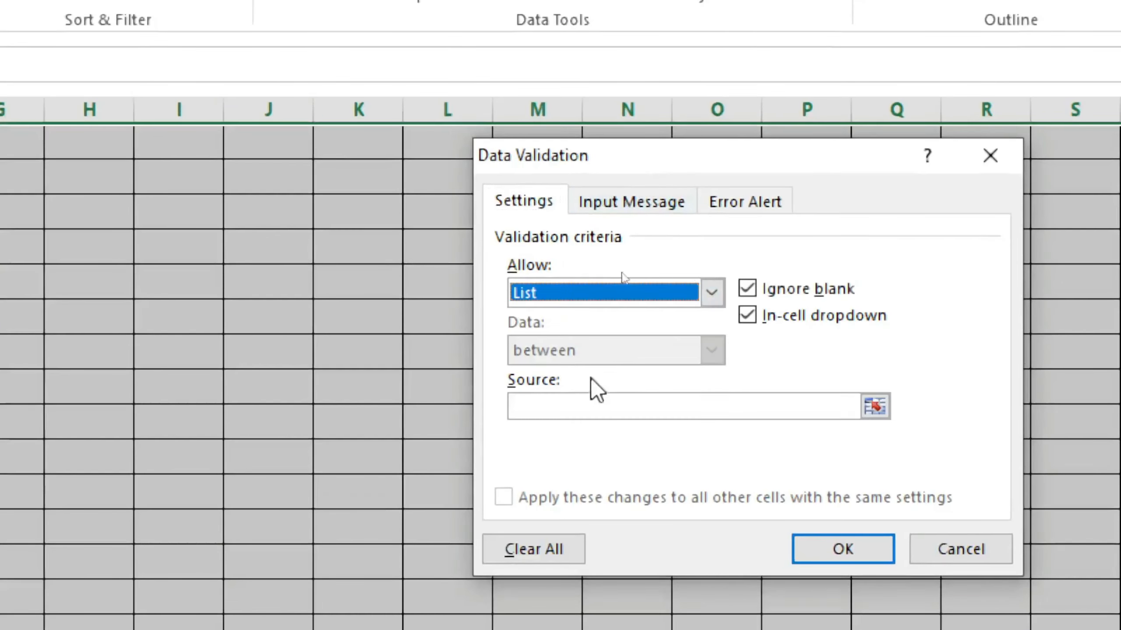
{"action": "left_click", "coordinate": [534, 406]}
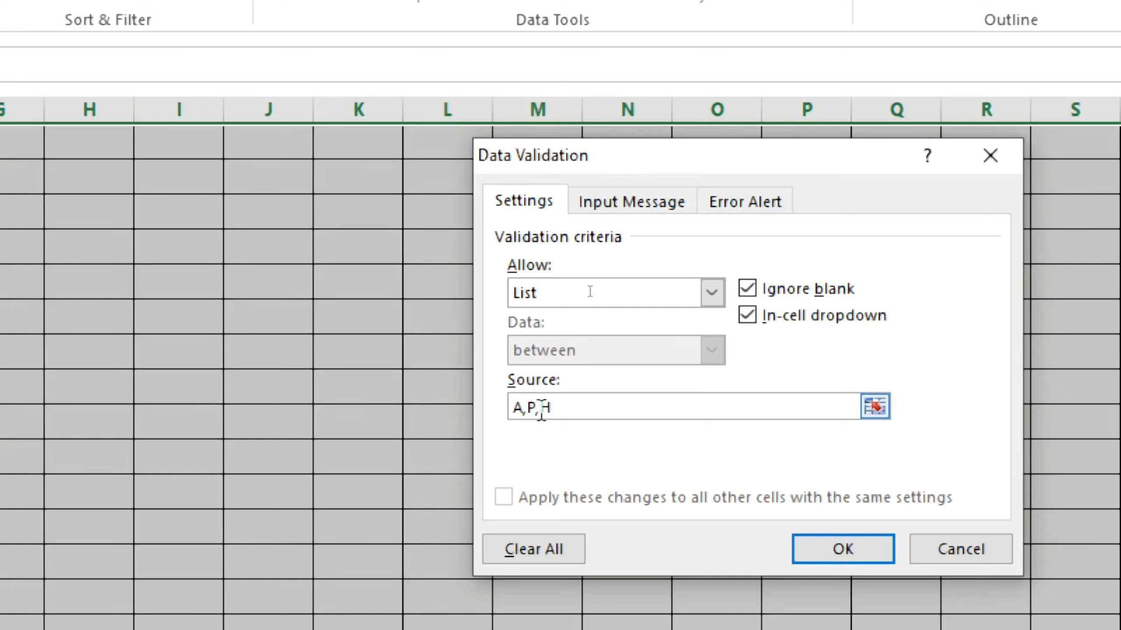
{"action": "left_click", "coordinate": [825, 552]}
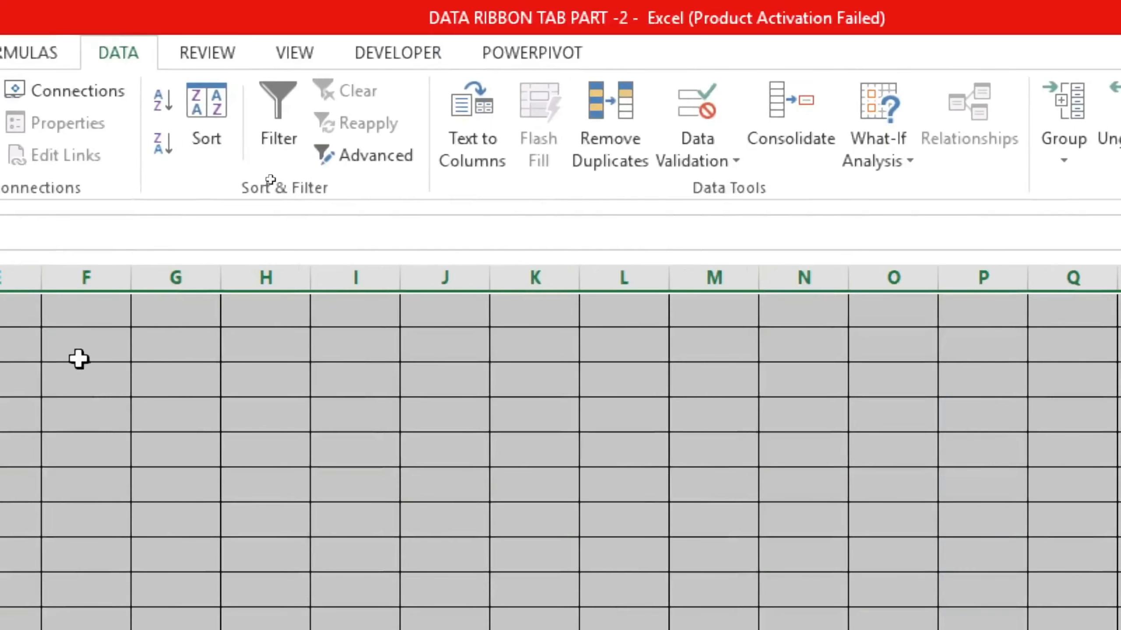
Pick A in D5 and P in E5 from the attendance drop-down lists
{"action": "left_click", "coordinate": [75, 323]}
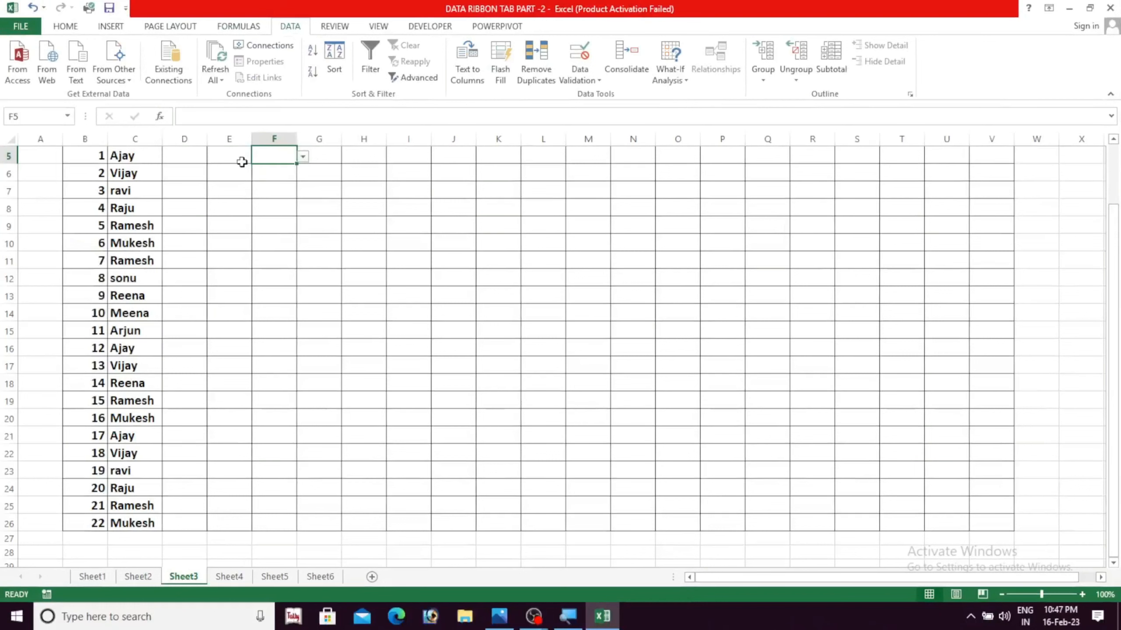
{"action": "left_click", "coordinate": [242, 161]}
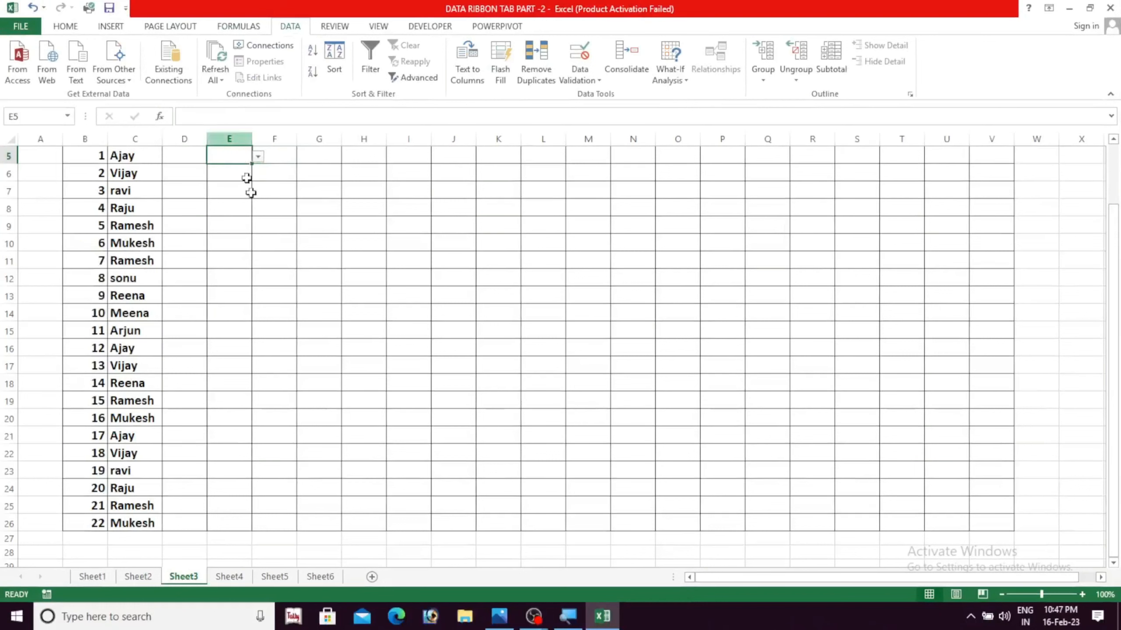
{"action": "scroll", "coordinate": [247, 186], "scroll_direction": "up", "scroll_amount": 2}
{"action": "left_click", "coordinate": [198, 239]}
{"action": "left_click", "coordinate": [214, 235]}
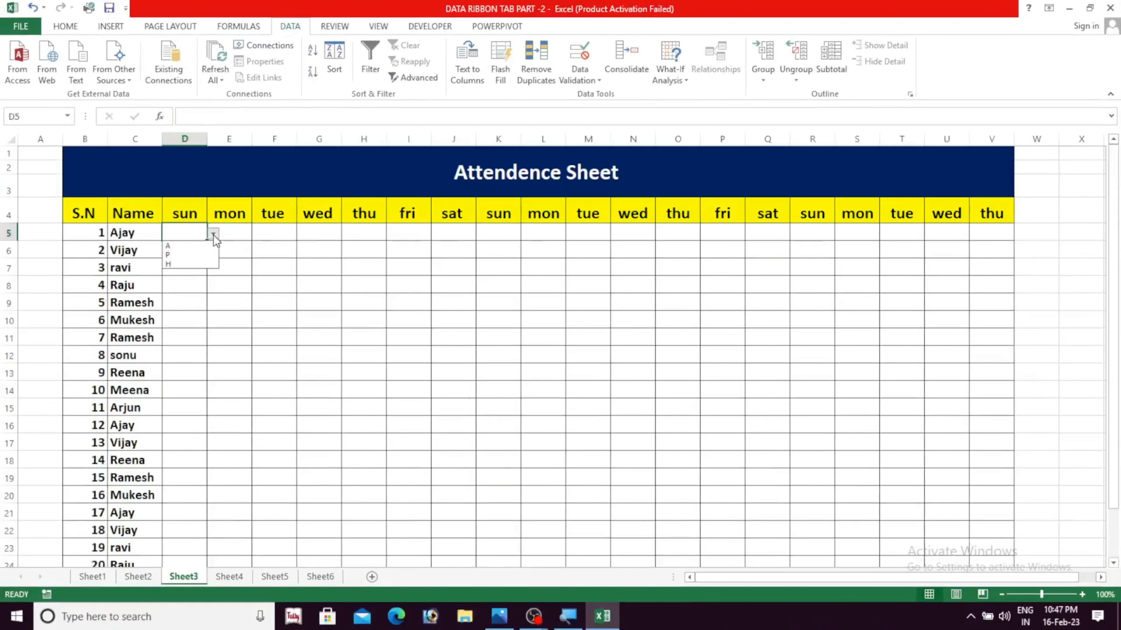
{"action": "left_click", "coordinate": [190, 247]}
{"action": "left_click", "coordinate": [233, 235]}
{"action": "left_click", "coordinate": [258, 234]}
{"action": "left_click", "coordinate": [246, 253]}
Pick H in F5 and P in G5 from the attendance drop-down lists
{"action": "left_click", "coordinate": [284, 234]}
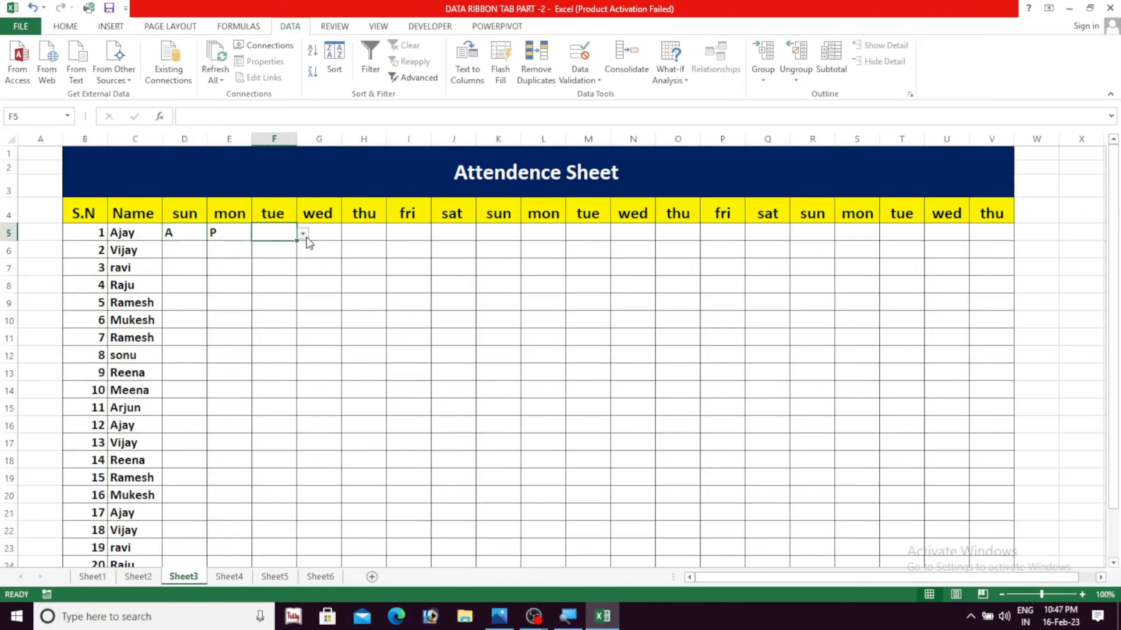
{"action": "left_click", "coordinate": [302, 234]}
{"action": "left_click", "coordinate": [282, 263]}
{"action": "left_click", "coordinate": [325, 229]}
{"action": "left_click", "coordinate": [348, 234]}
{"action": "left_click", "coordinate": [328, 255]}
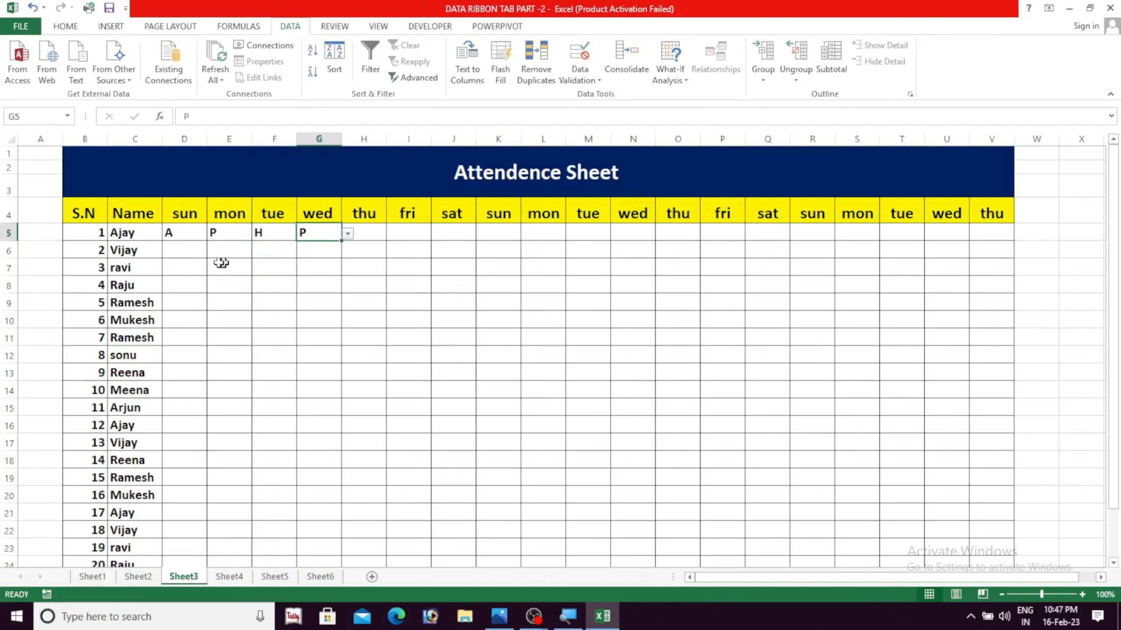
Mark D7 and F7 as P using the attendance drop-down lists
{"action": "left_click", "coordinate": [190, 266]}
{"action": "left_click", "coordinate": [214, 269]}
{"action": "left_click", "coordinate": [190, 289]}
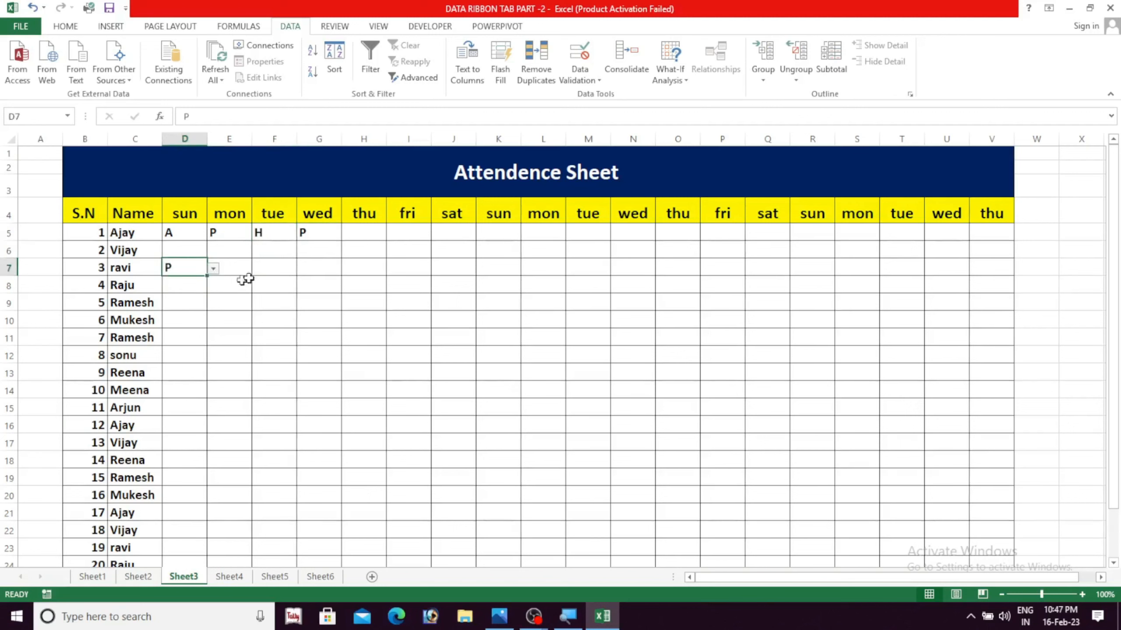
{"action": "left_click", "coordinate": [256, 274]}
{"action": "left_click", "coordinate": [304, 268]}
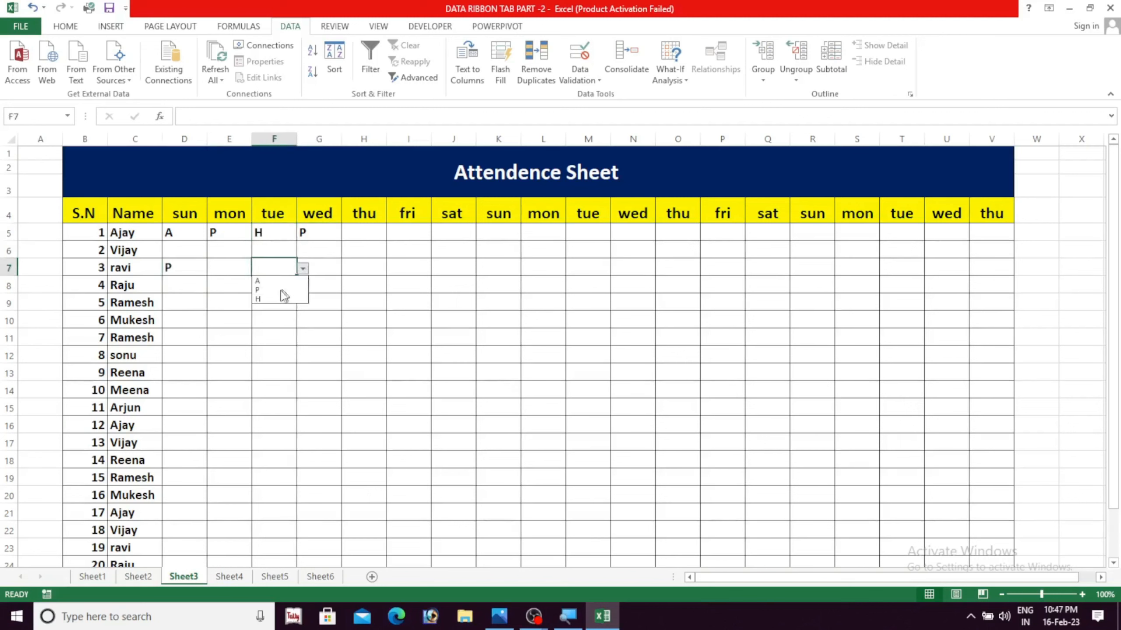
{"action": "left_click", "coordinate": [283, 290]}
{"action": "left_click", "coordinate": [402, 299]}
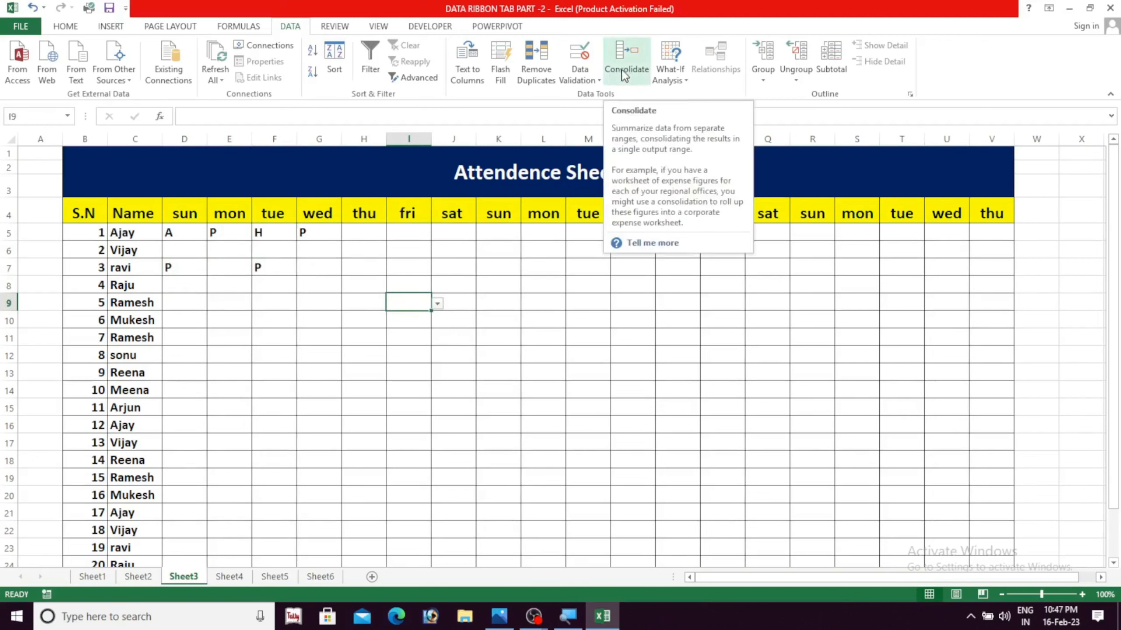
Switch to Sheet4 and examine the salaries in the Jan-23 and Feb-23 tables
{"action": "left_click", "coordinate": [223, 575]}
{"action": "left_click", "coordinate": [377, 438]}
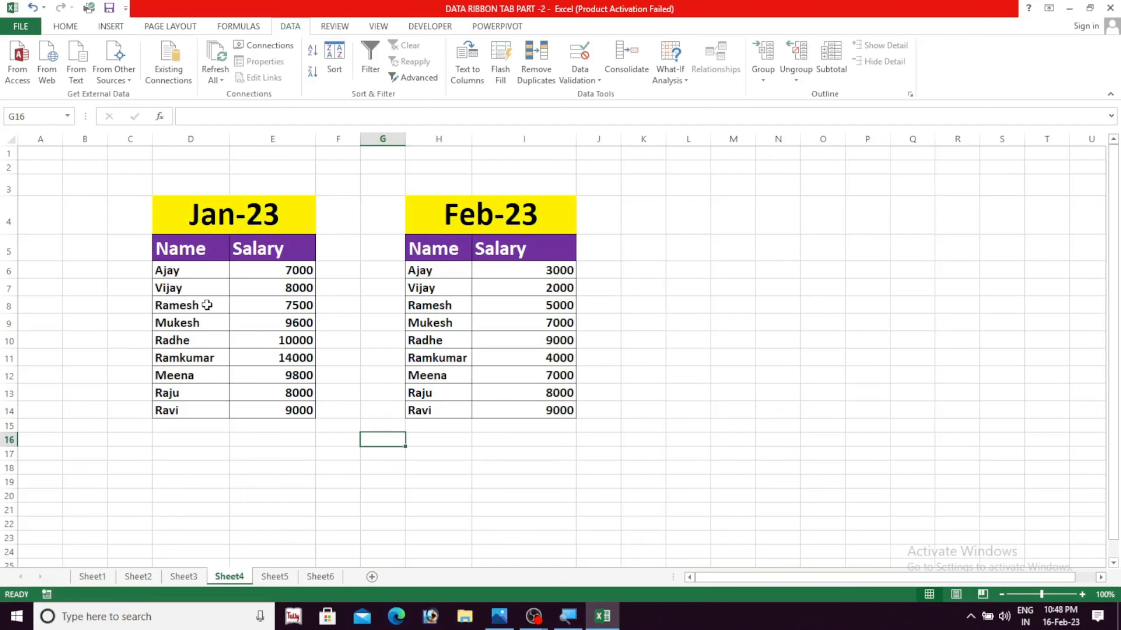
{"action": "left_click", "coordinate": [284, 274]}
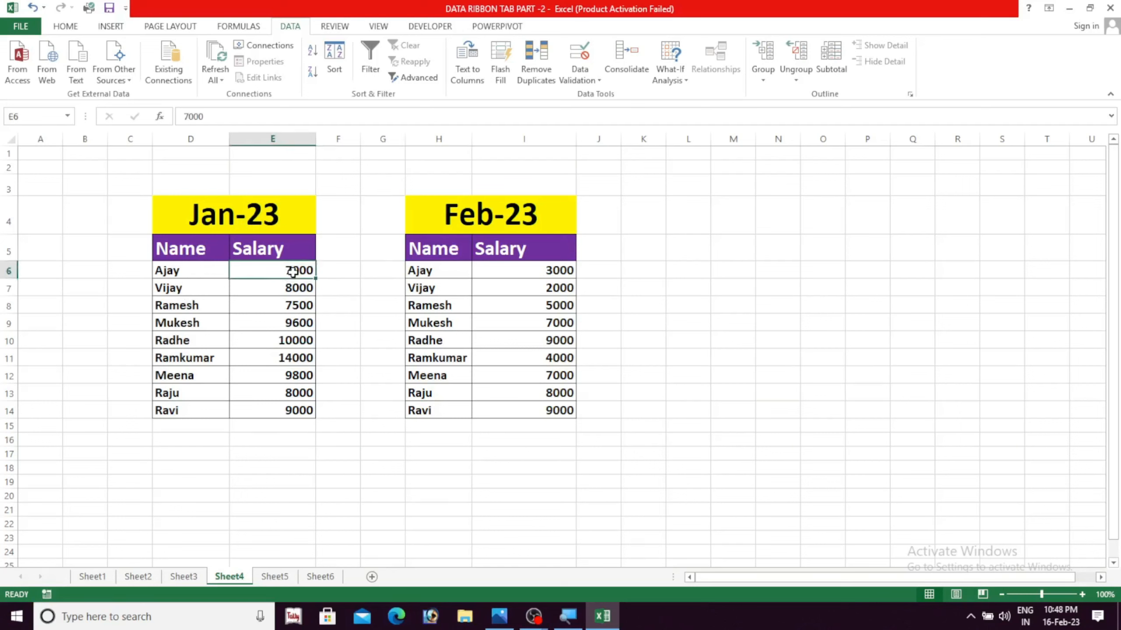
{"action": "left_click", "coordinate": [285, 290]}
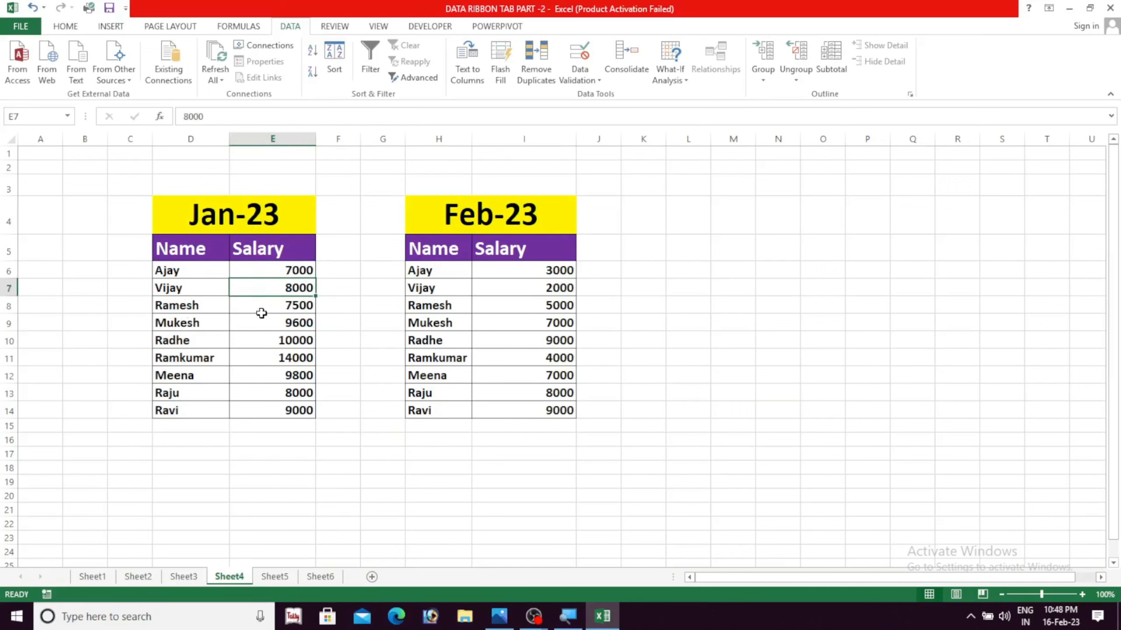
{"action": "left_click", "coordinate": [265, 307]}
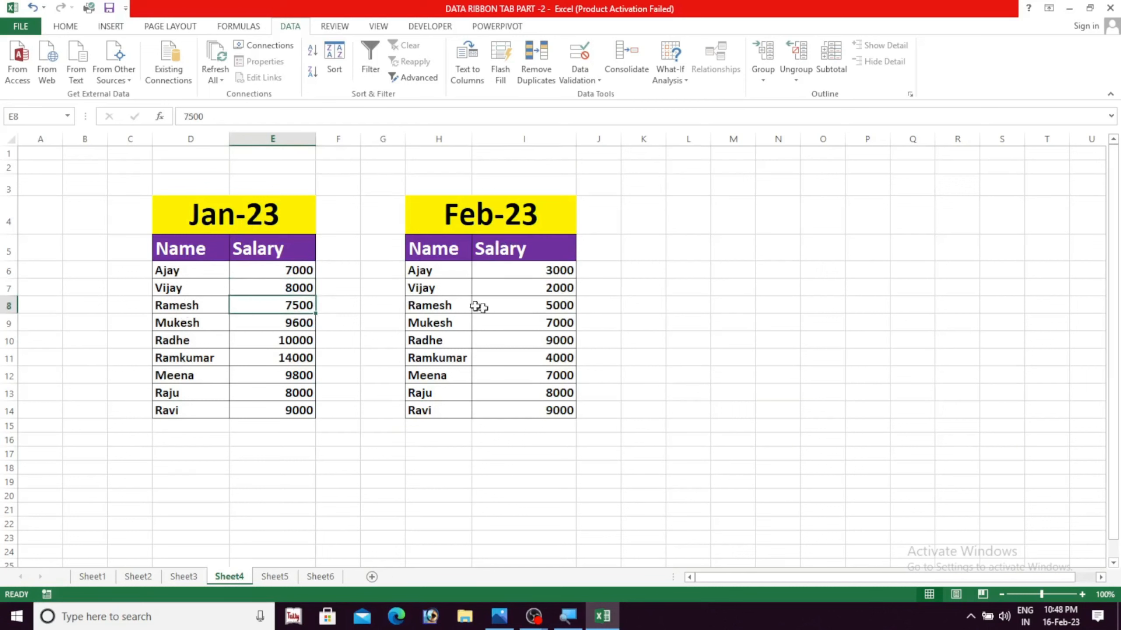
{"action": "left_click", "coordinate": [553, 312]}
Start a Consolidate operation at cell J11 and choose Sum as its function
{"action": "left_click", "coordinate": [593, 356]}
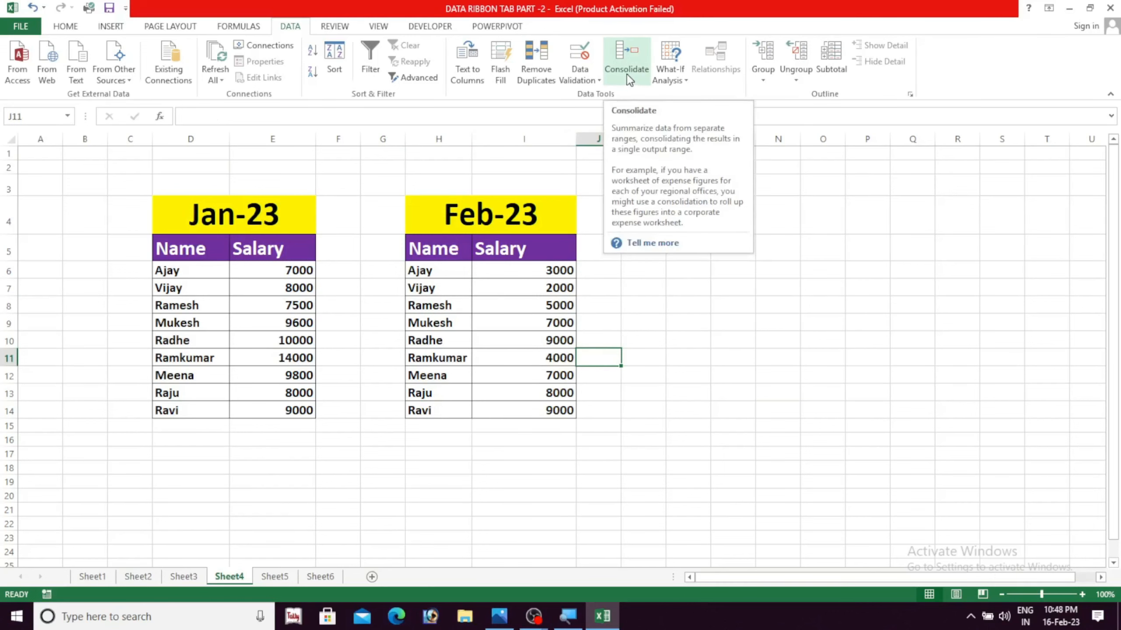
{"action": "key", "text": "super"}
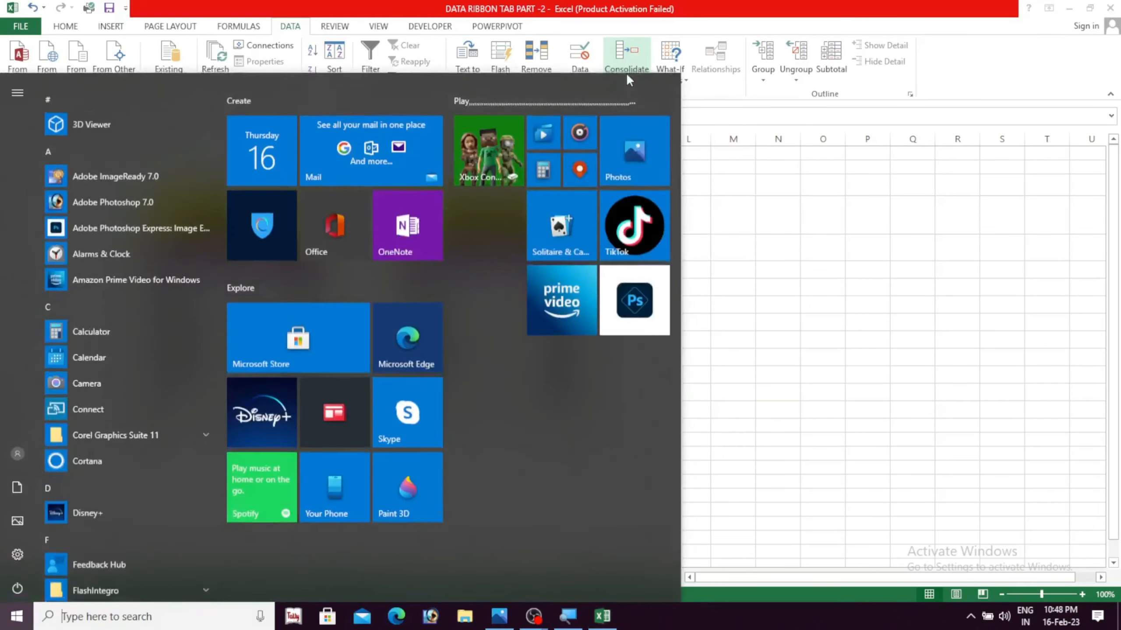
{"action": "left_click", "coordinate": [742, 170]}
{"action": "left_click", "coordinate": [624, 71]}
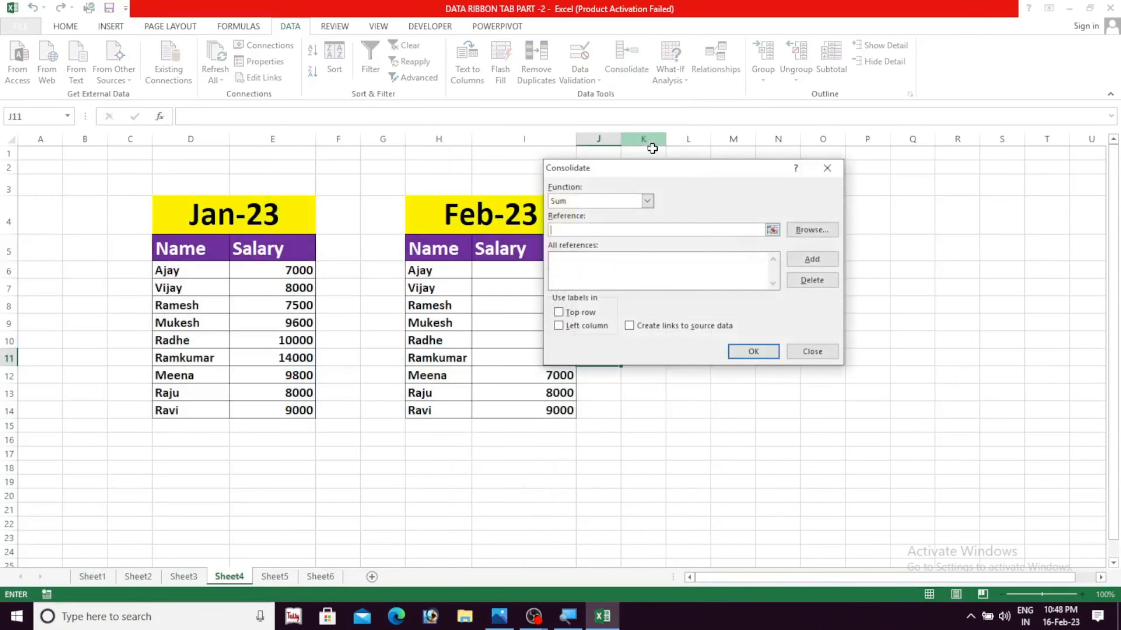
{"action": "left_click_drag", "start_coordinate": [657, 176], "coordinate": [701, 200]}
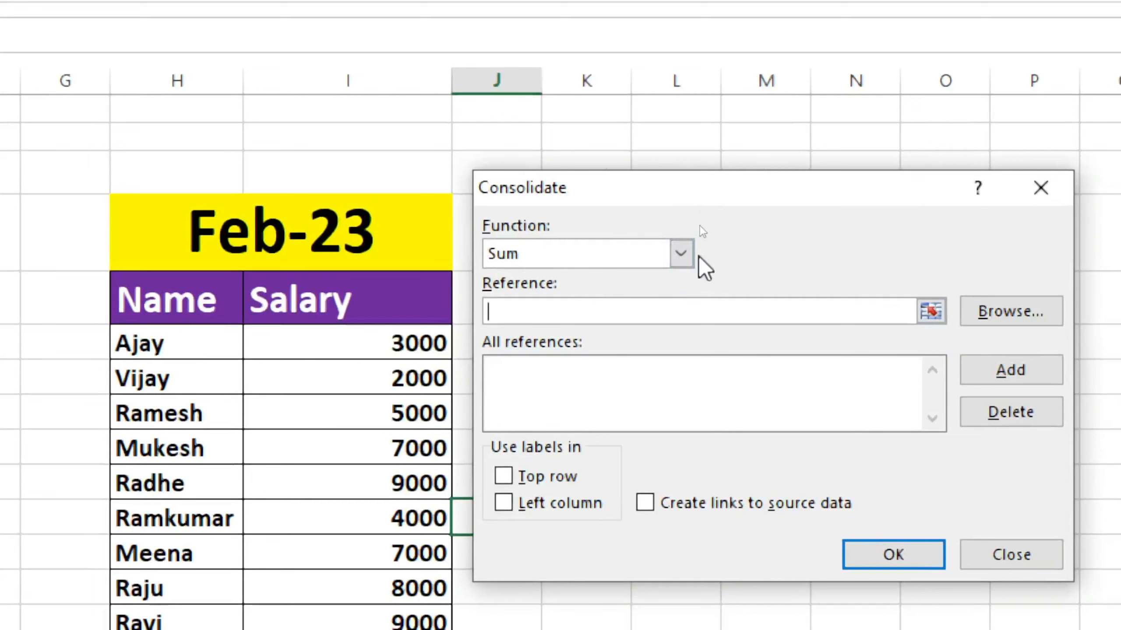
{"action": "left_click", "coordinate": [687, 254]}
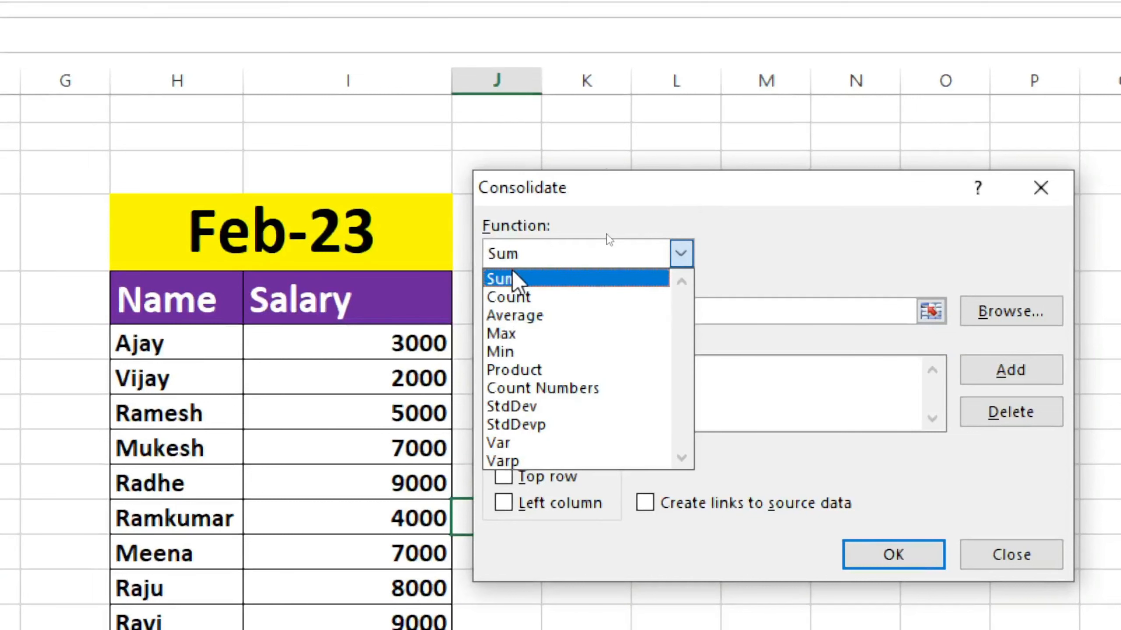
{"action": "left_click", "coordinate": [513, 276]}
{"action": "left_click", "coordinate": [682, 258]}
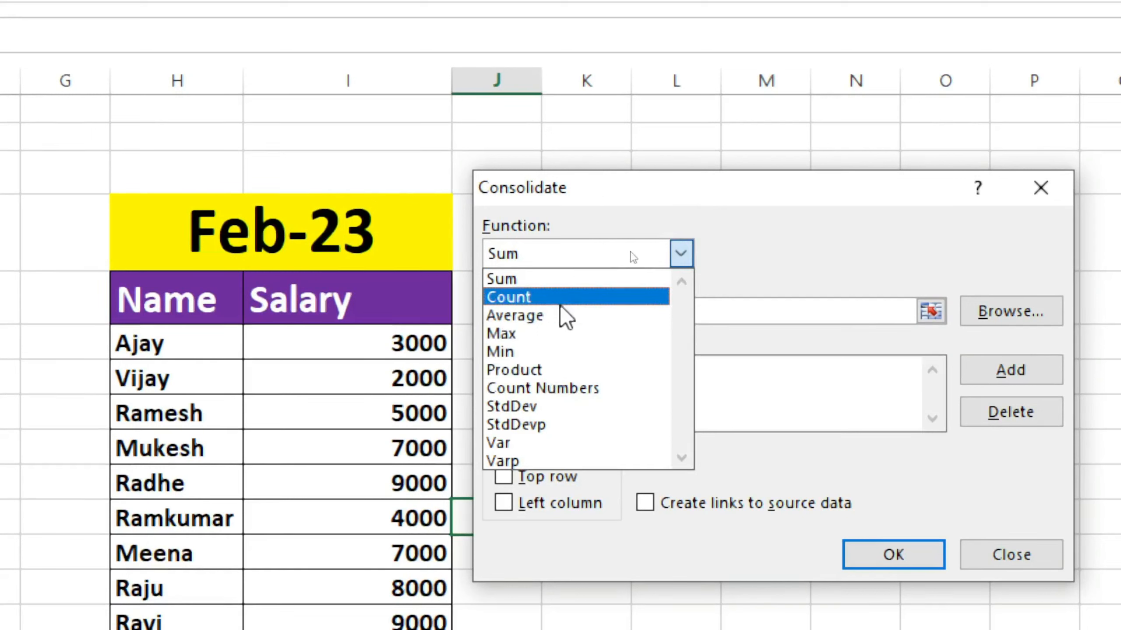
{"action": "left_click", "coordinate": [510, 279]}
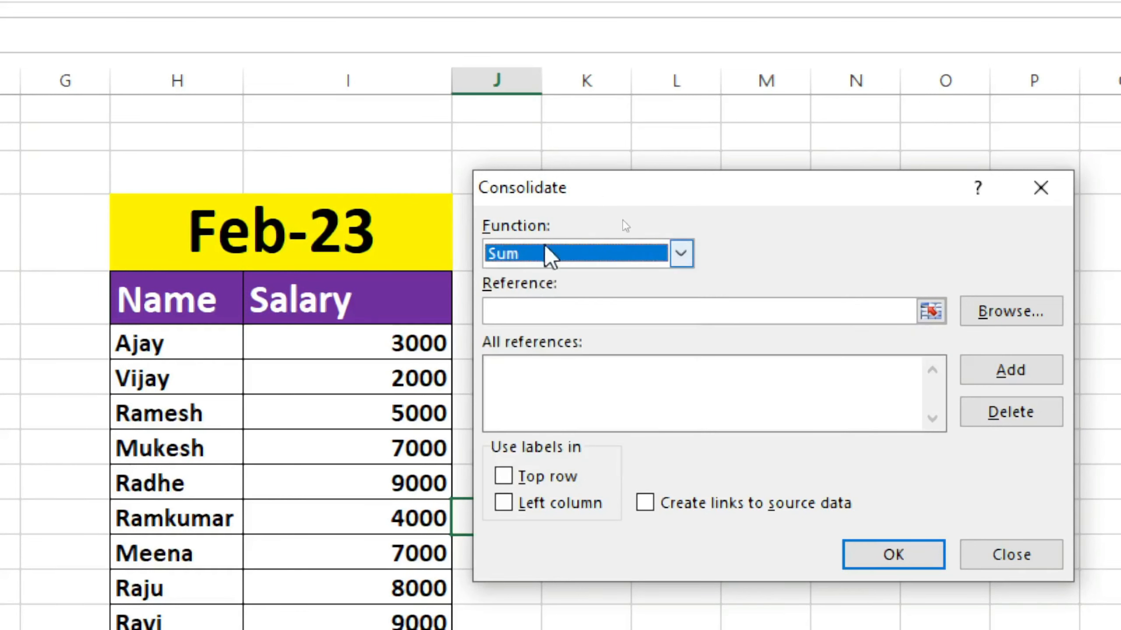
Add the Jan-23 table range D5:E14 to the consolidation references
{"action": "left_click_drag", "start_coordinate": [545, 195], "coordinate": [512, 203]}
{"action": "left_click", "coordinate": [470, 318]}
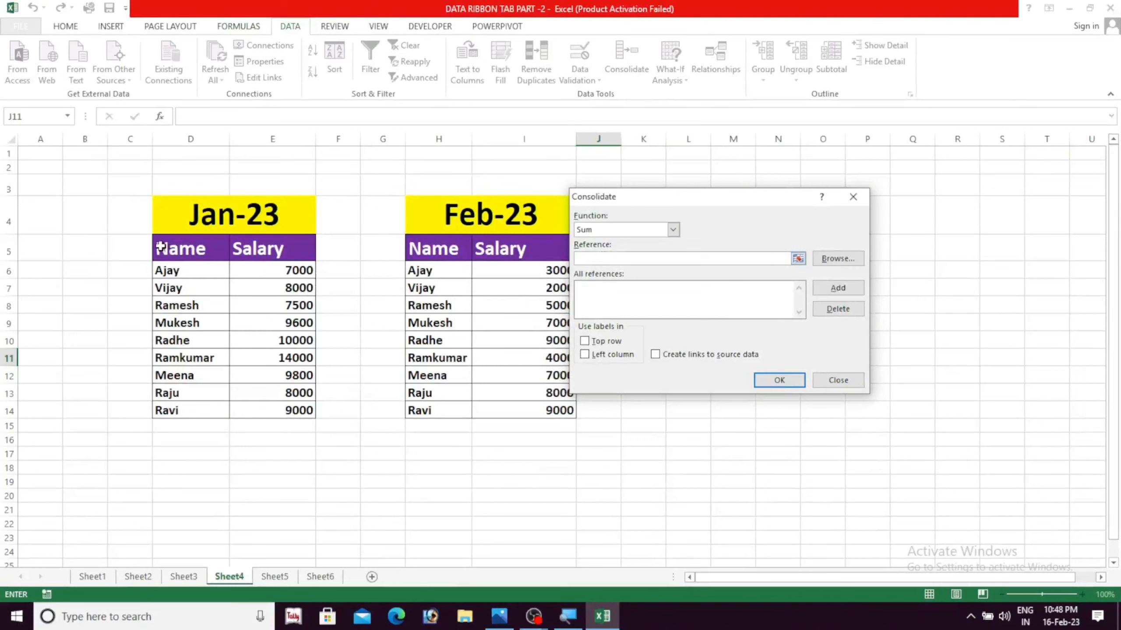
{"action": "left_click_drag", "start_coordinate": [160, 246], "coordinate": [260, 410]}
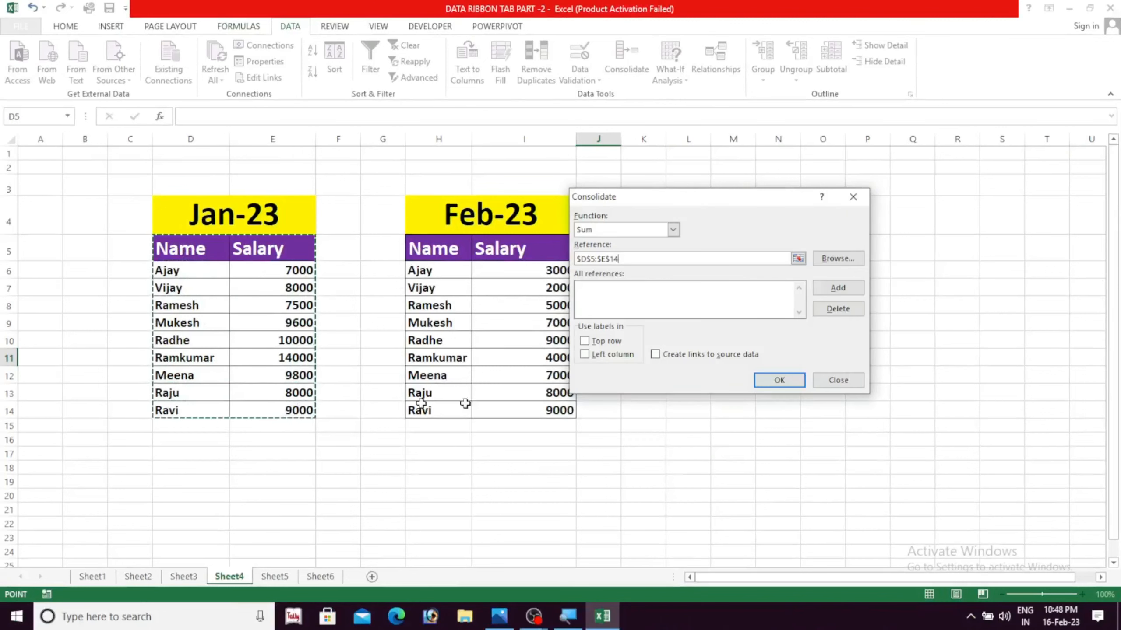
{"action": "left_click", "coordinate": [826, 292]}
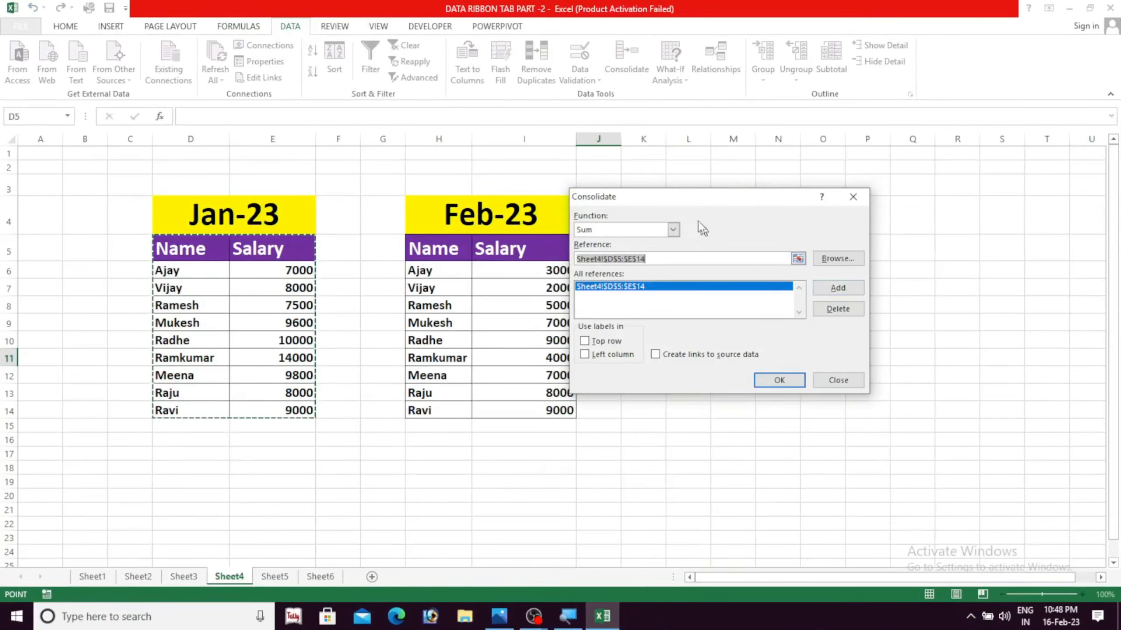
Add the Feb-23 table range H5:I14 as a second reference and run the consolidation
{"action": "left_click_drag", "start_coordinate": [695, 196], "coordinate": [752, 190]}
{"action": "left_click_drag", "start_coordinate": [632, 252], "coordinate": [625, 252]}
{"action": "key", "text": "BackSpace"}
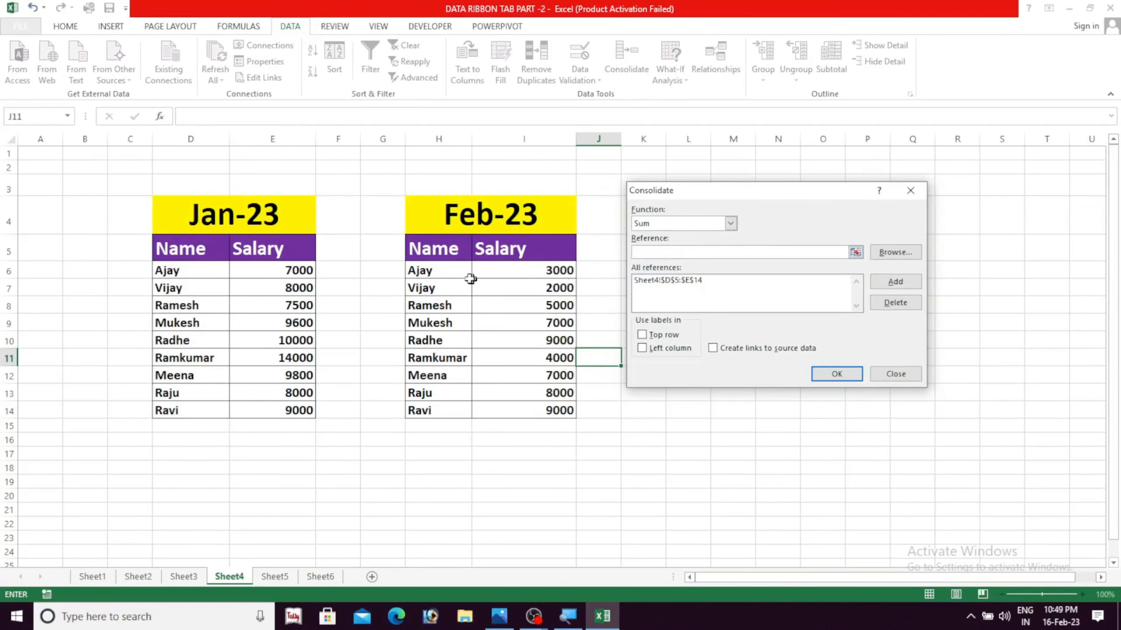
{"action": "left_click_drag", "start_coordinate": [407, 246], "coordinate": [528, 410]}
{"action": "left_click", "coordinate": [895, 281]}
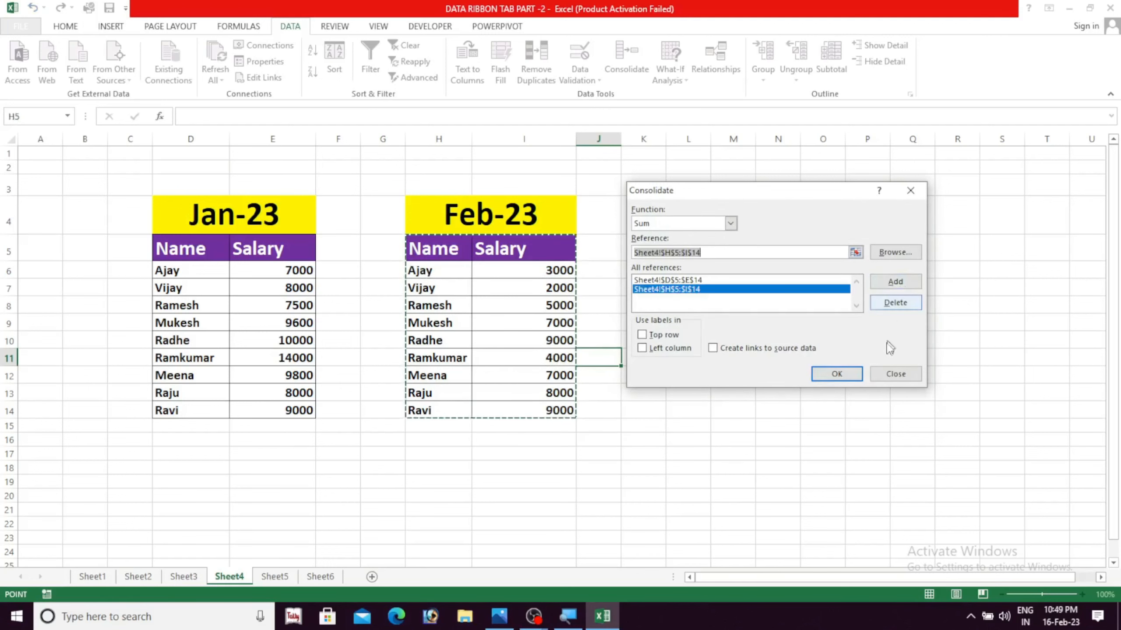
{"action": "left_click", "coordinate": [840, 376]}
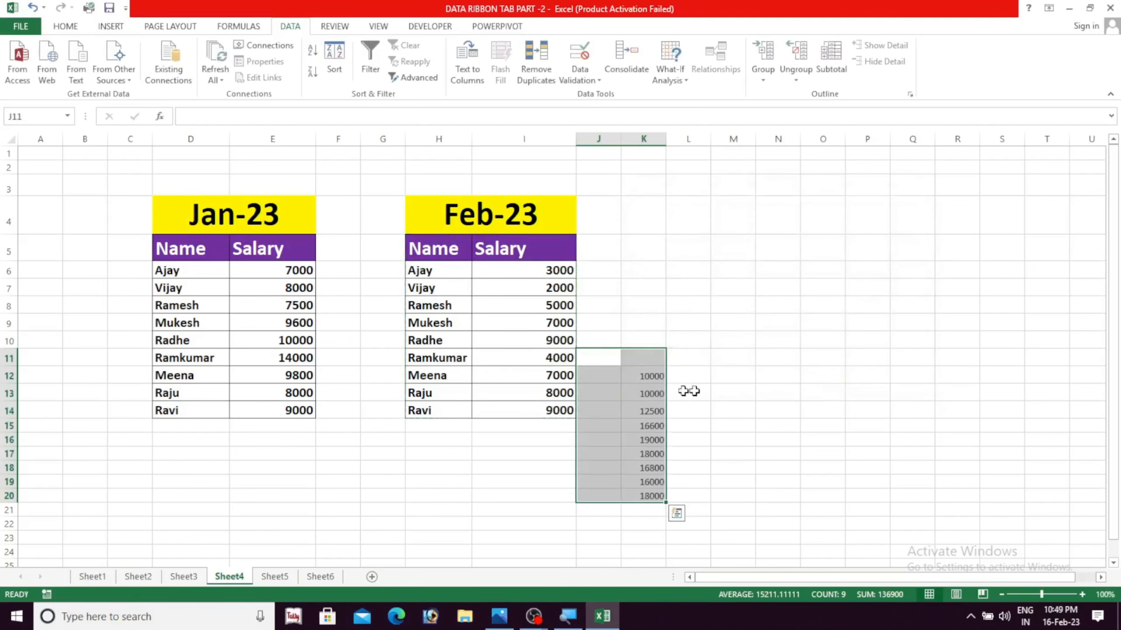
Examine the consolidated totals in K12:K20 against the salaries in the source tables
{"action": "left_click", "coordinate": [620, 390]}
{"action": "left_click_drag", "start_coordinate": [645, 373], "coordinate": [653, 505]}
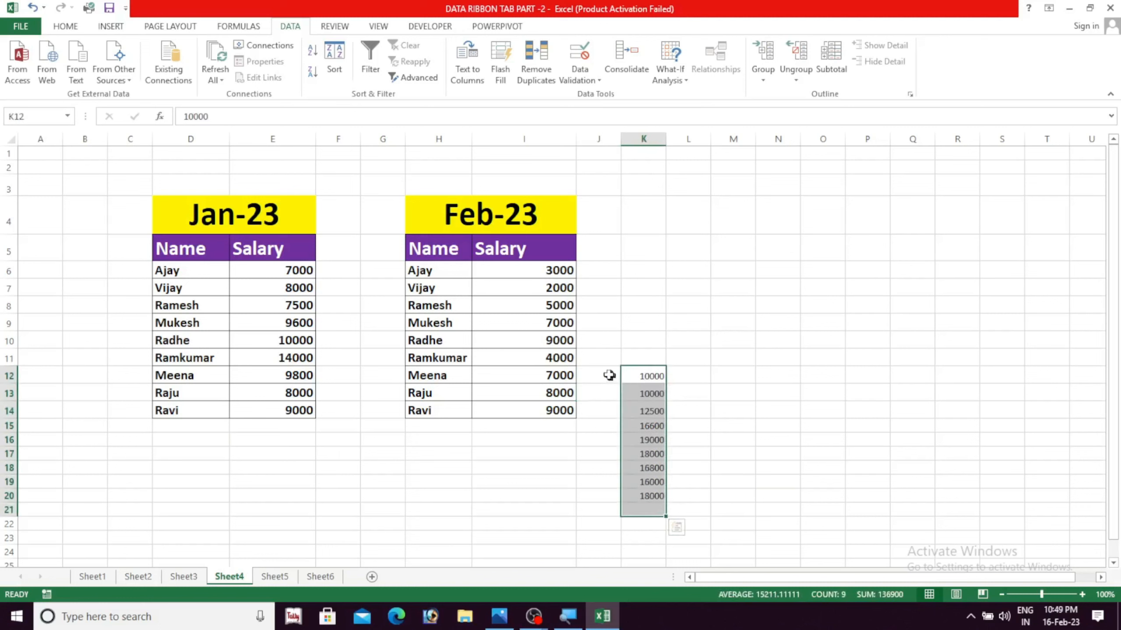
{"action": "left_click_drag", "start_coordinate": [649, 376], "coordinate": [652, 495]}
{"action": "left_click", "coordinate": [697, 494]}
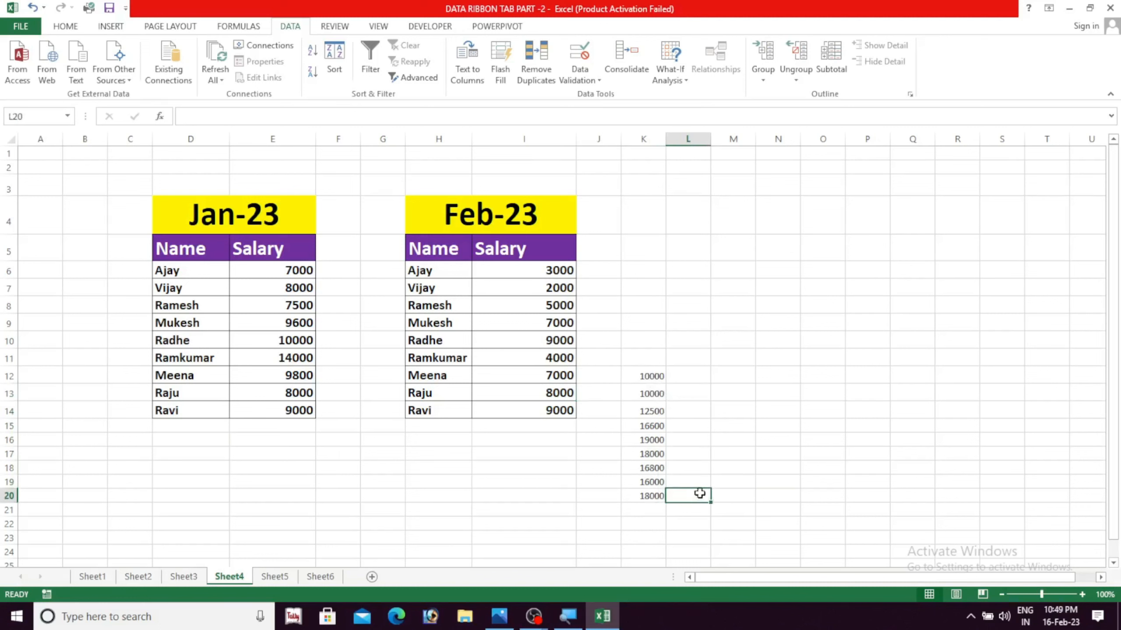
{"action": "left_click_drag", "start_coordinate": [653, 376], "coordinate": [662, 496]}
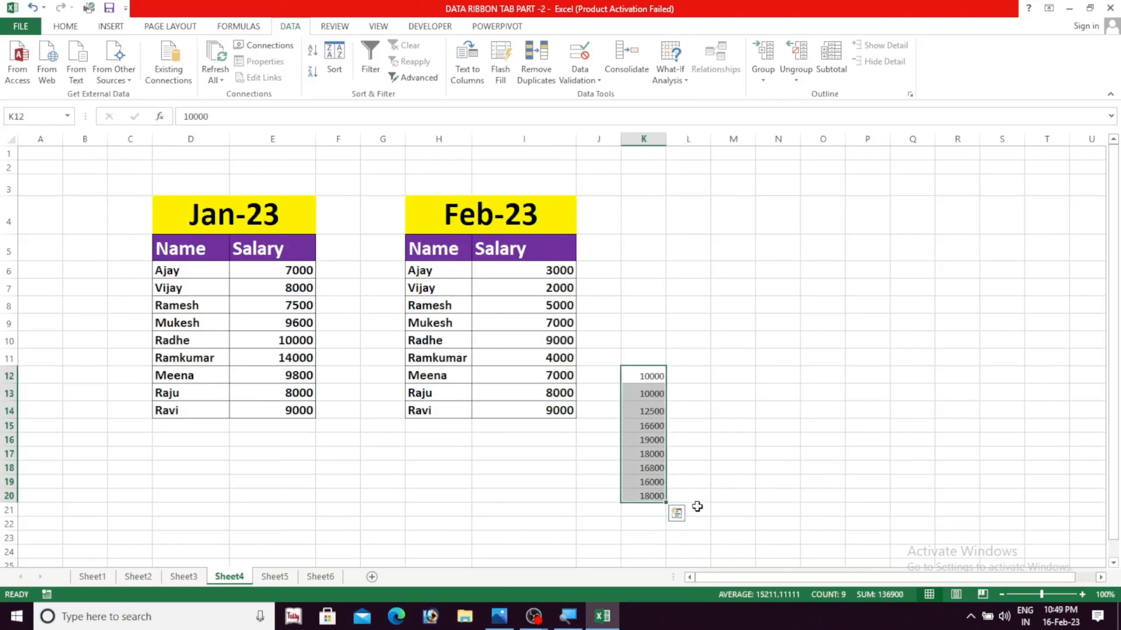
{"action": "left_click", "coordinate": [253, 273]}
{"action": "left_click", "coordinate": [632, 379]}
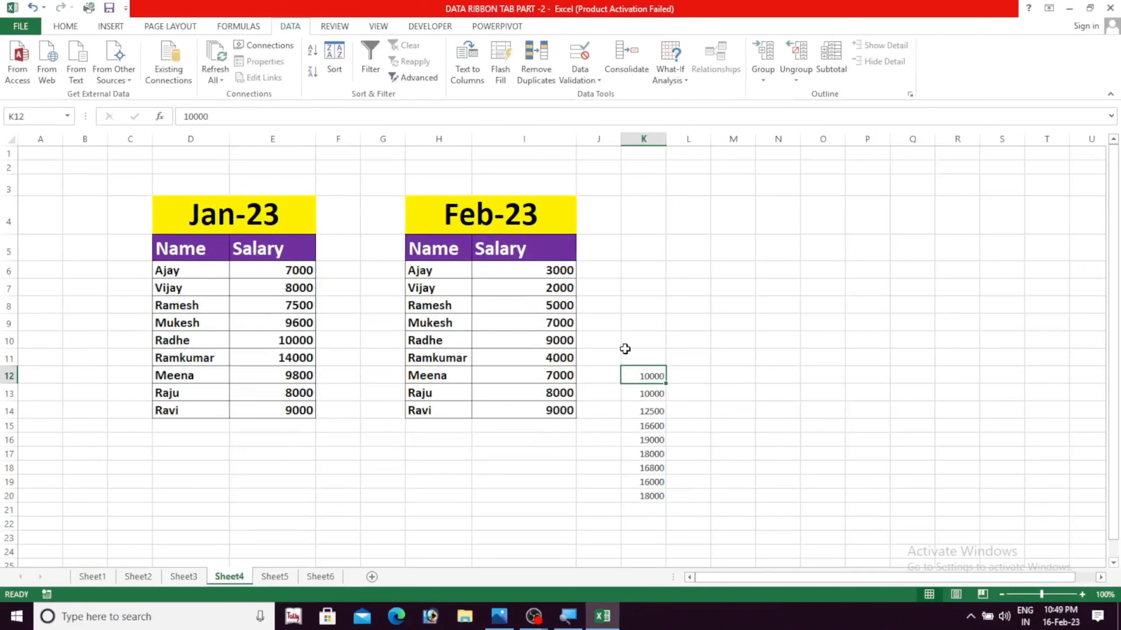
{"action": "left_click_drag", "start_coordinate": [624, 349], "coordinate": [683, 458]}
Reopen Consolidate at K10, delete both saved references, D5:E14 and H5:I14, and close the dialog
{"action": "left_click", "coordinate": [654, 340]}
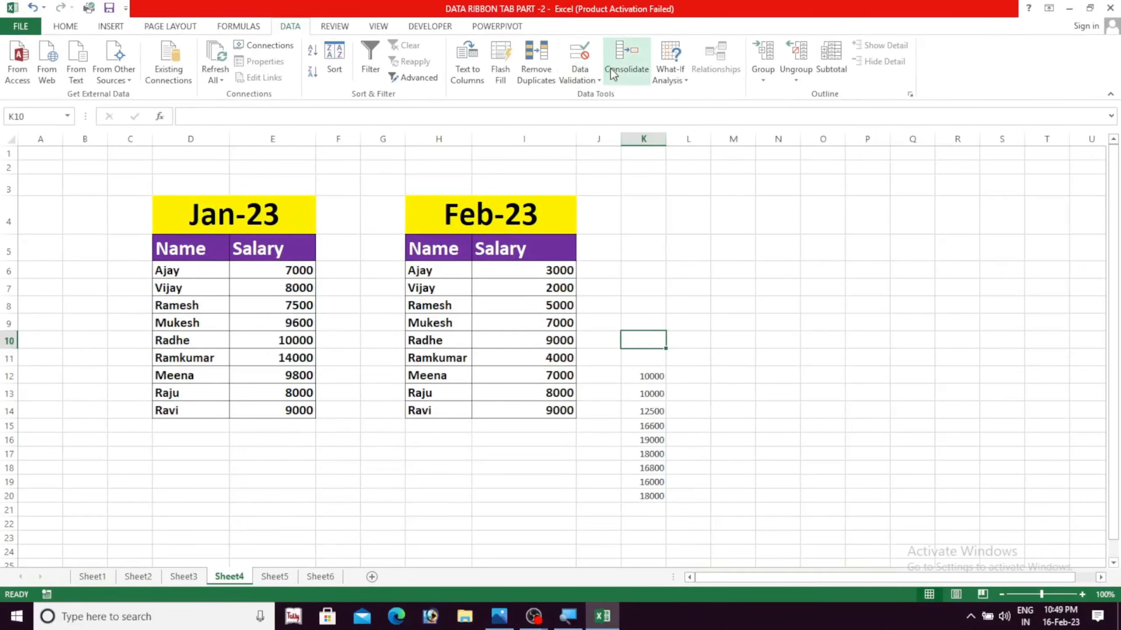
{"action": "left_click", "coordinate": [626, 57]}
{"action": "left_click_drag", "start_coordinate": [703, 200], "coordinate": [733, 188]}
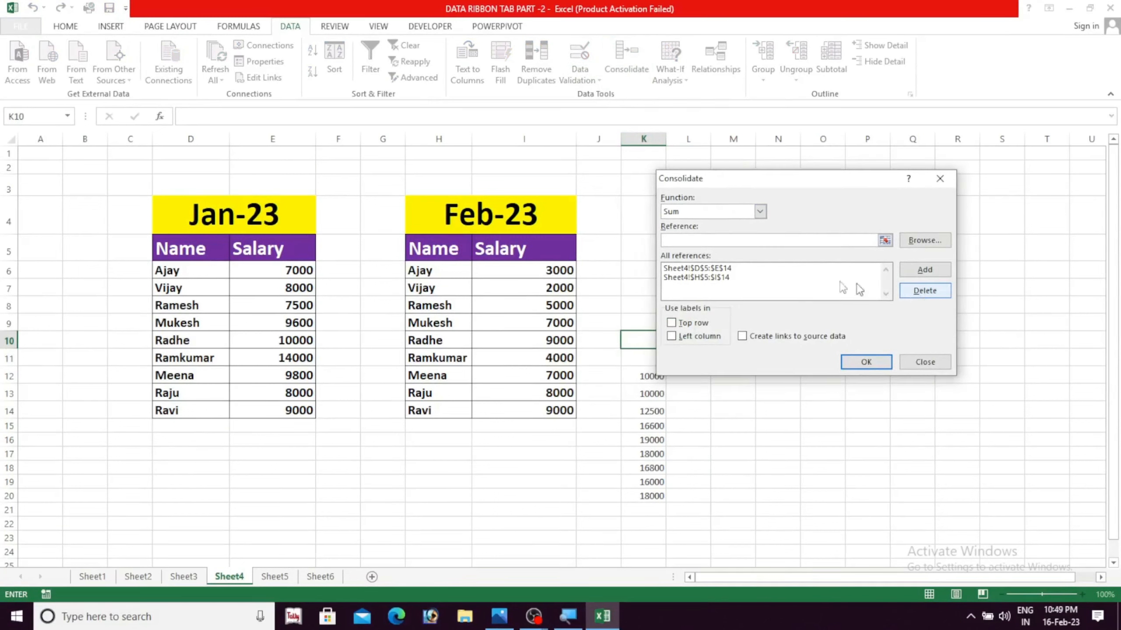
{"action": "left_click", "coordinate": [740, 270]}
{"action": "left_click", "coordinate": [925, 291]}
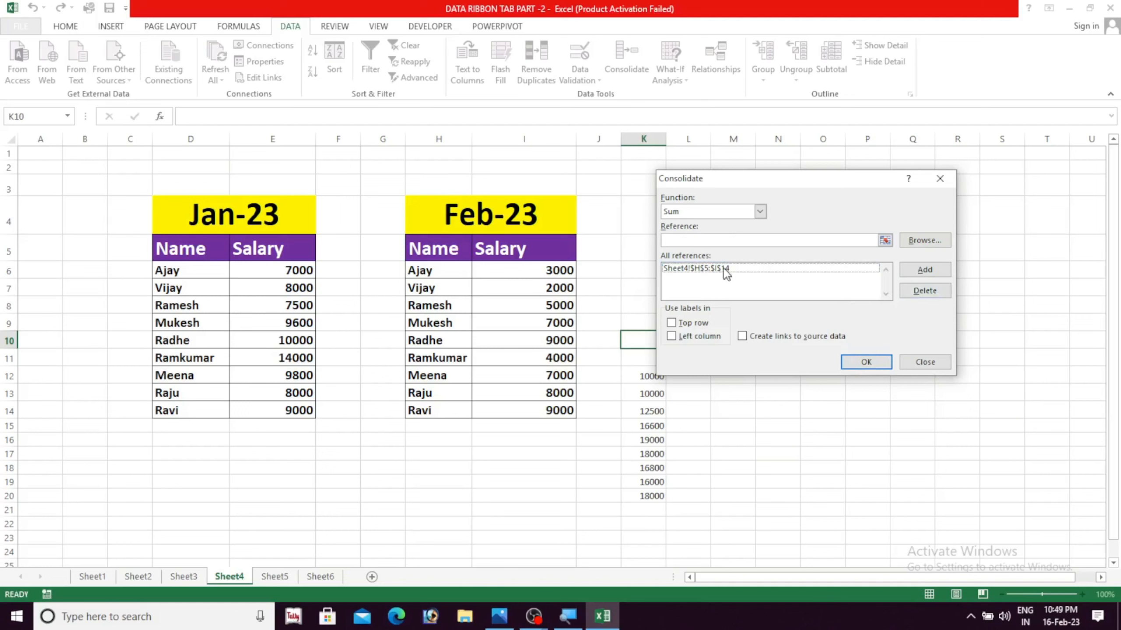
{"action": "left_click", "coordinate": [726, 270]}
{"action": "left_click", "coordinate": [924, 290]}
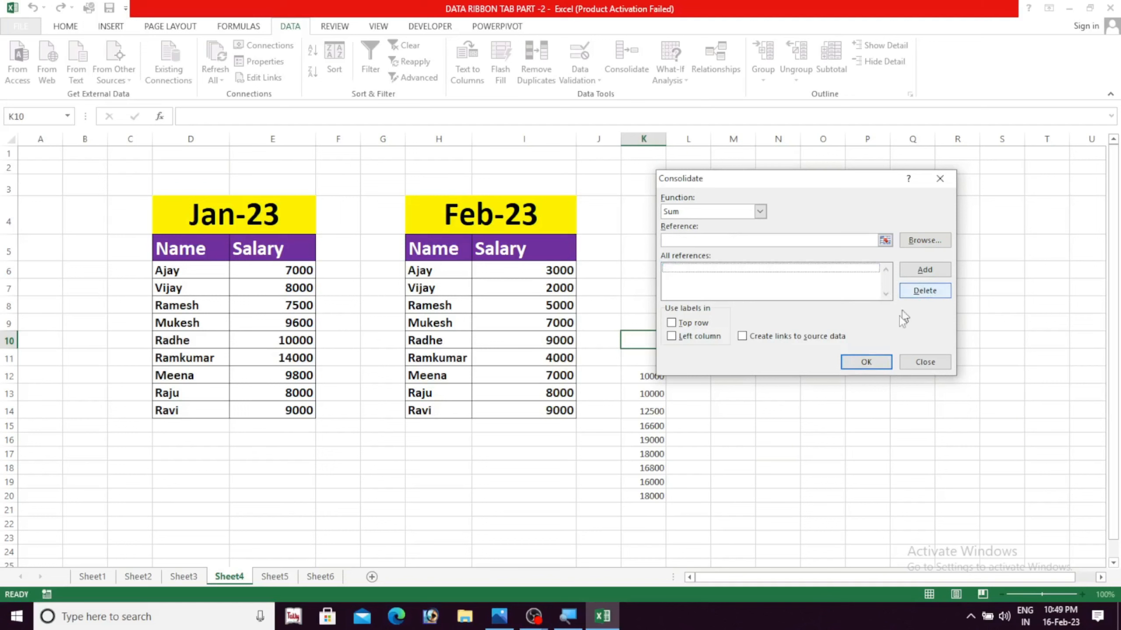
{"action": "left_click", "coordinate": [866, 362]}
{"action": "left_click", "coordinate": [572, 344]}
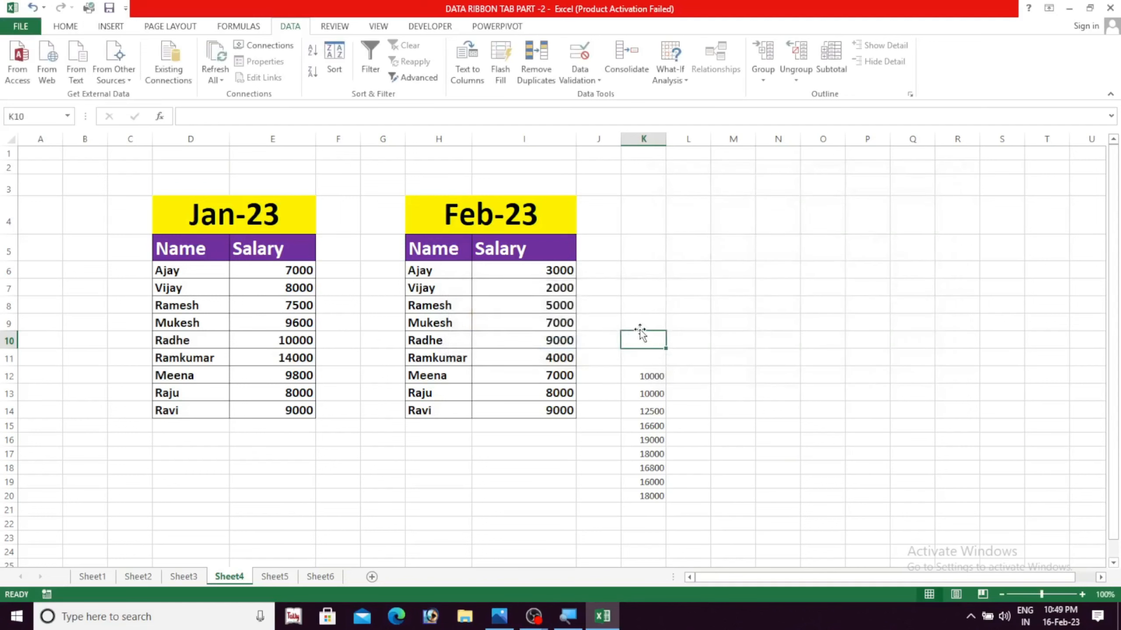
Clear the earlier consolidated totals from column K
{"action": "left_click_drag", "start_coordinate": [640, 333], "coordinate": [644, 482]}
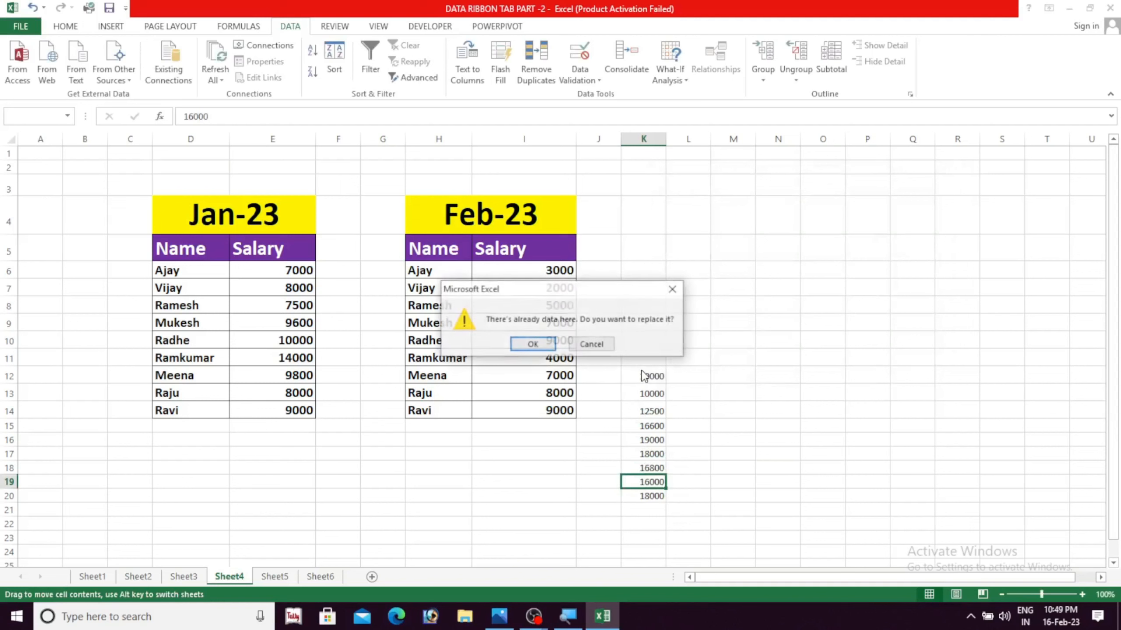
{"action": "left_click", "coordinate": [534, 343]}
{"action": "left_click_drag", "start_coordinate": [631, 326], "coordinate": [647, 504]}
{"action": "key", "text": "Delete"}
{"action": "left_click", "coordinate": [777, 425]}
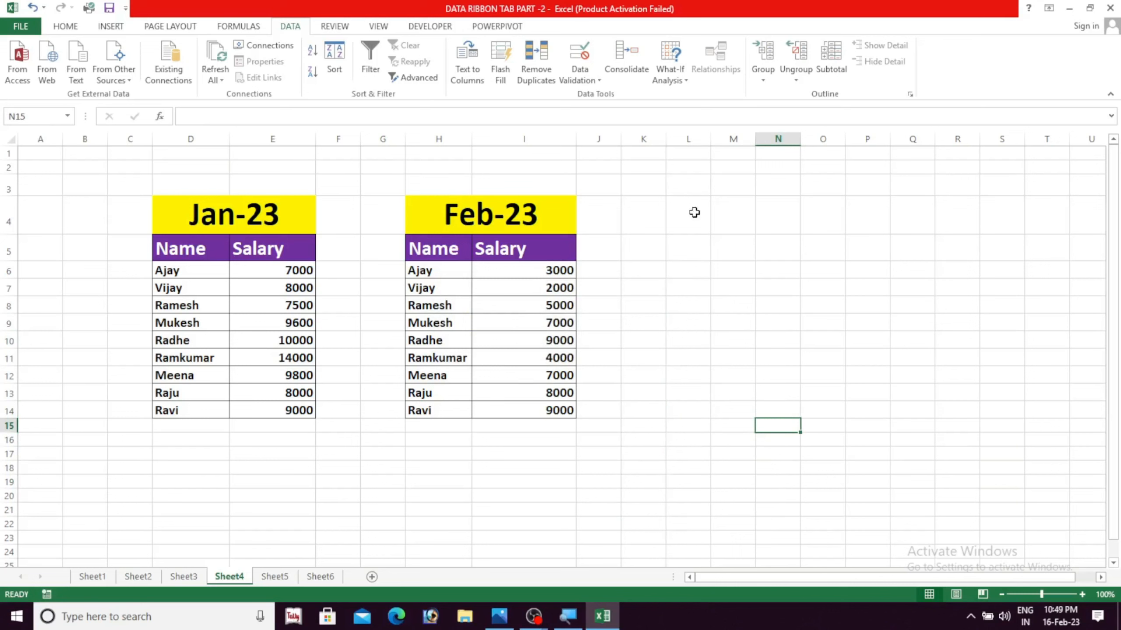
Start a new Sum consolidation at K5 and add the Jan-23 table D5:E14 as its first reference
{"action": "left_click", "coordinate": [638, 213]}
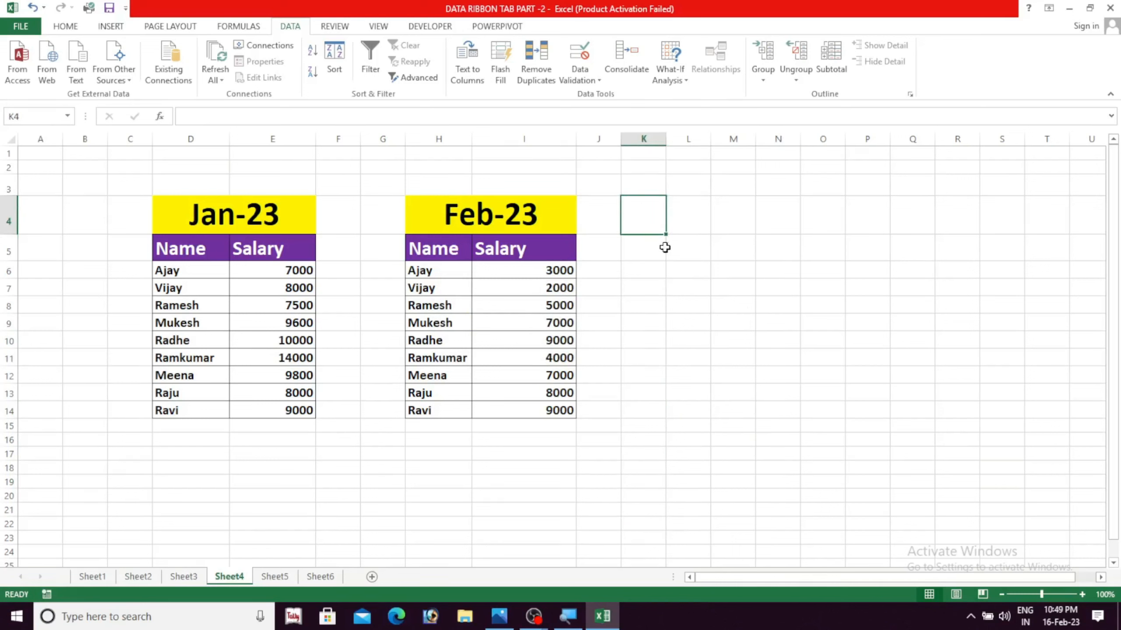
{"action": "left_click", "coordinate": [655, 258]}
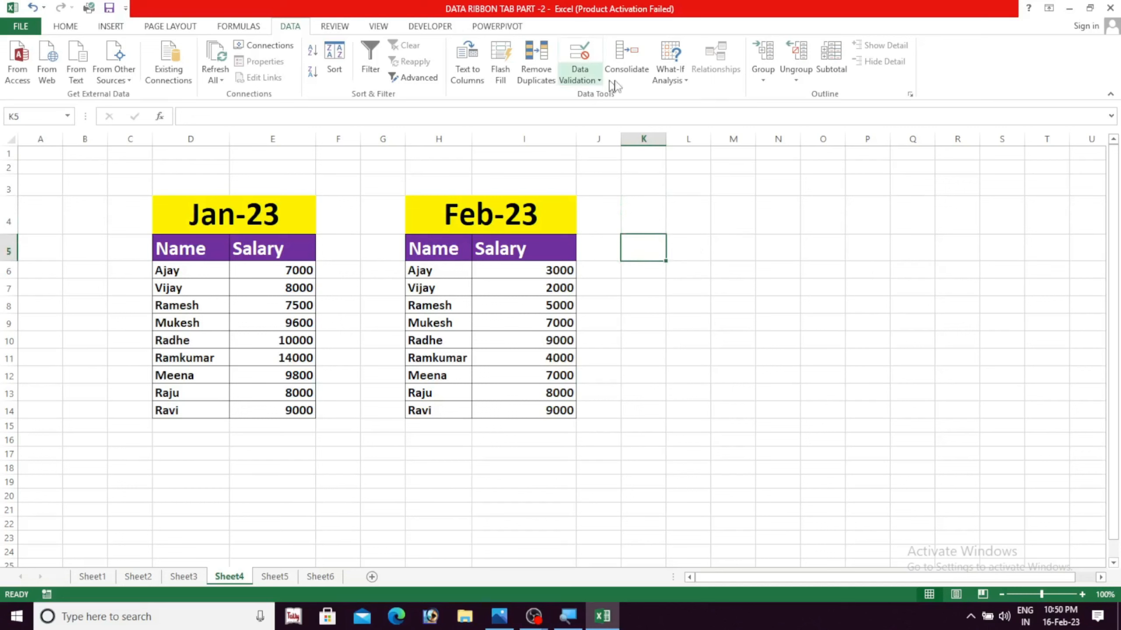
{"action": "left_click", "coordinate": [623, 76]}
{"action": "left_click_drag", "start_coordinate": [717, 190], "coordinate": [695, 190]}
{"action": "left_click", "coordinate": [687, 221]}
{"action": "left_click", "coordinate": [646, 235]}
{"action": "left_click", "coordinate": [649, 242]}
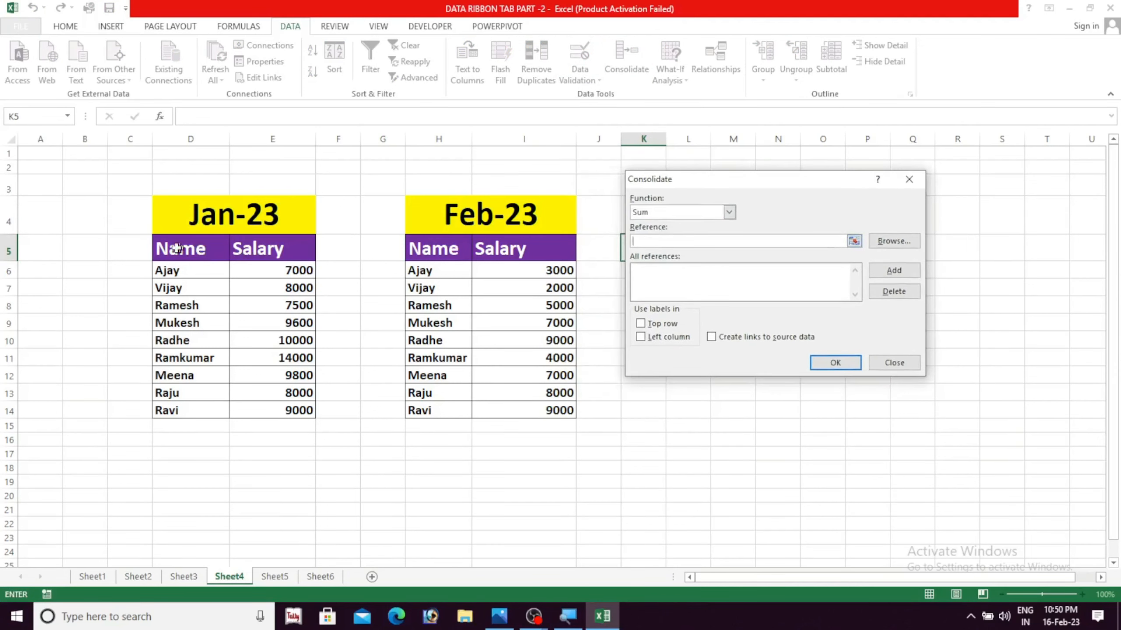
{"action": "left_click_drag", "start_coordinate": [152, 242], "coordinate": [300, 413]}
{"action": "left_click", "coordinate": [894, 271]}
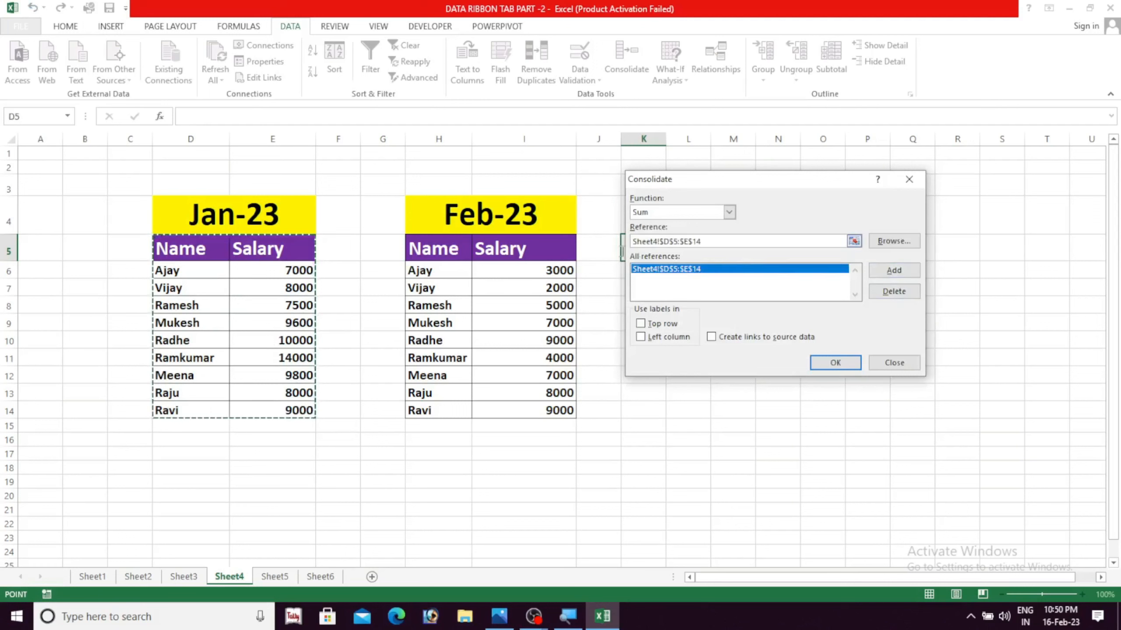
Replace the current reference with the Feb-23 table range H5:I14 and add it to the consolidation
{"action": "left_click_drag", "start_coordinate": [705, 241], "coordinate": [621, 242]}
{"action": "key", "text": "BackSpace"}
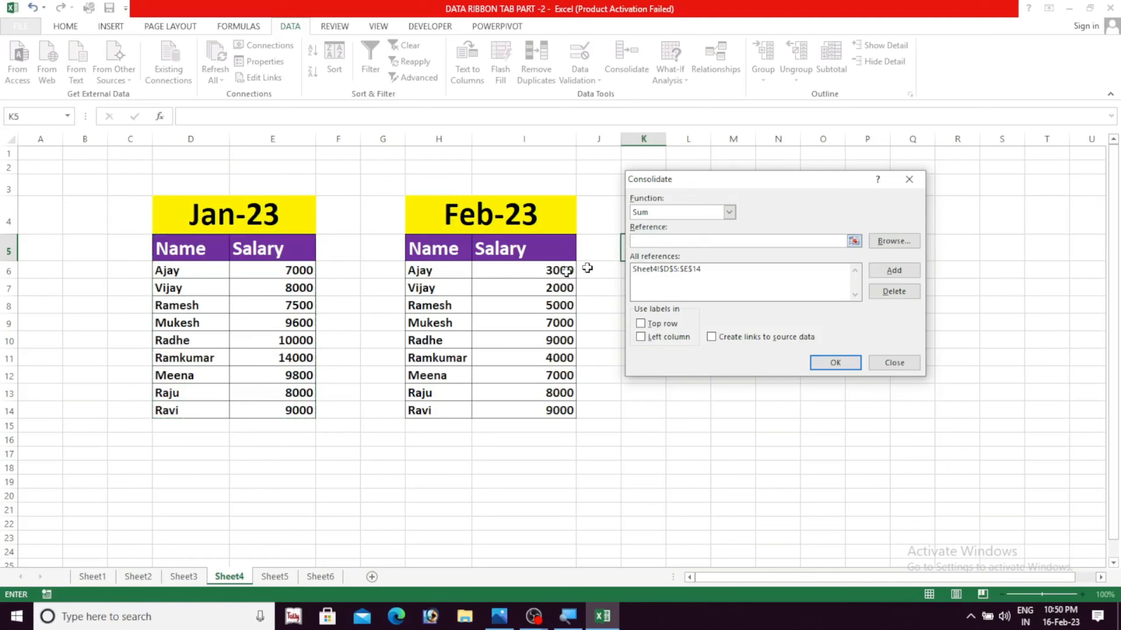
{"action": "left_click_drag", "start_coordinate": [416, 247], "coordinate": [547, 410]}
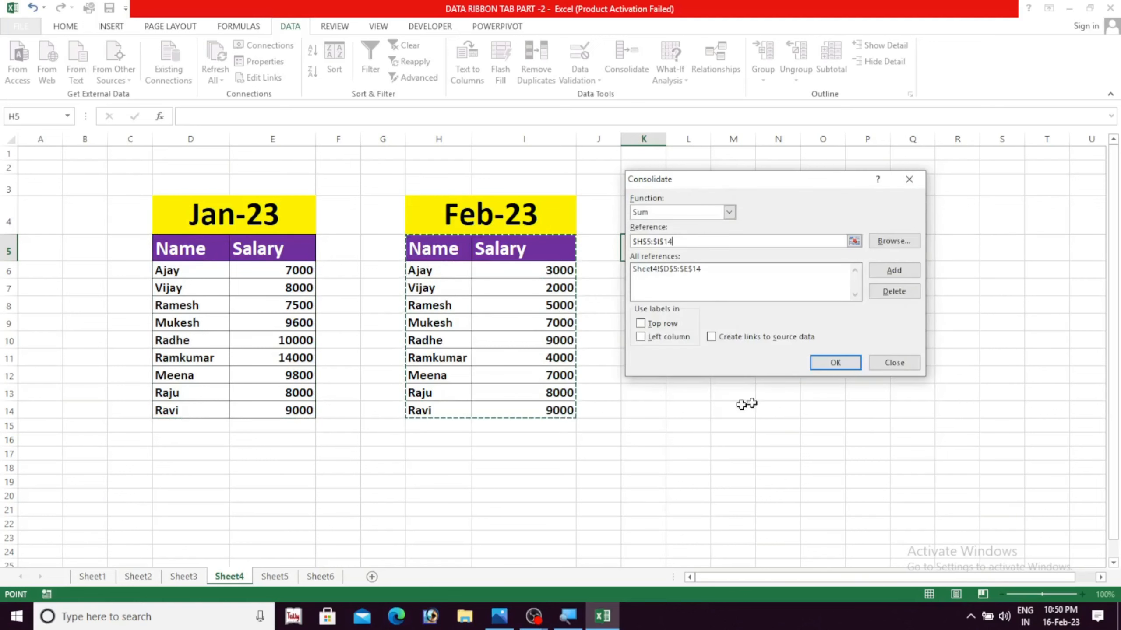
{"action": "left_click", "coordinate": [893, 273]}
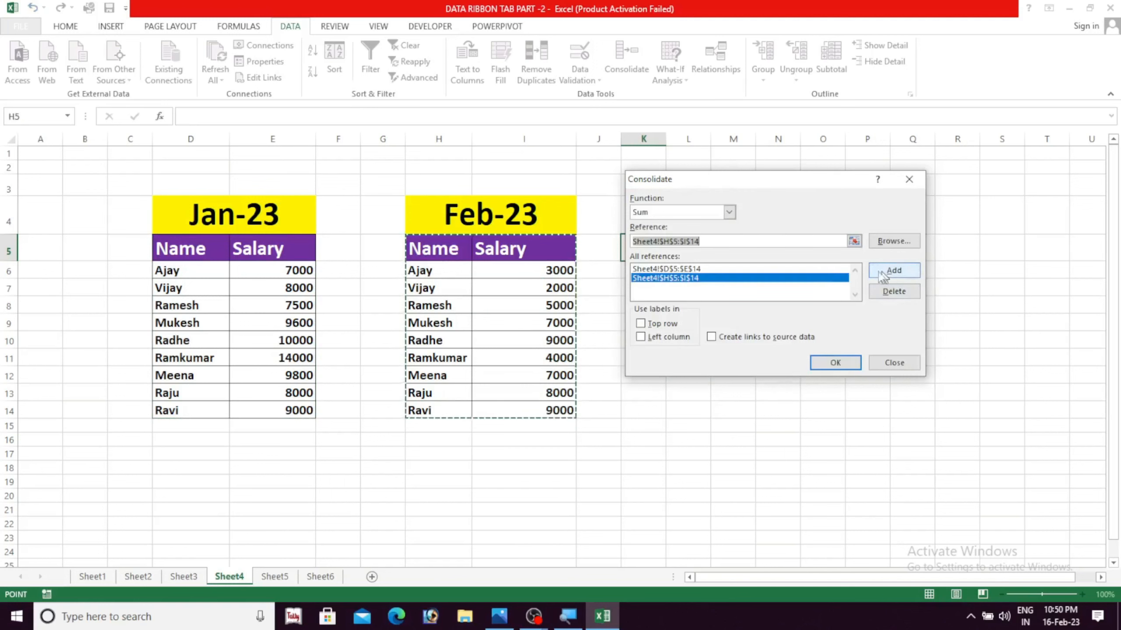
Use the top row and left column as labels and run the consolidation
{"action": "left_click_drag", "start_coordinate": [755, 186], "coordinate": [804, 182]}
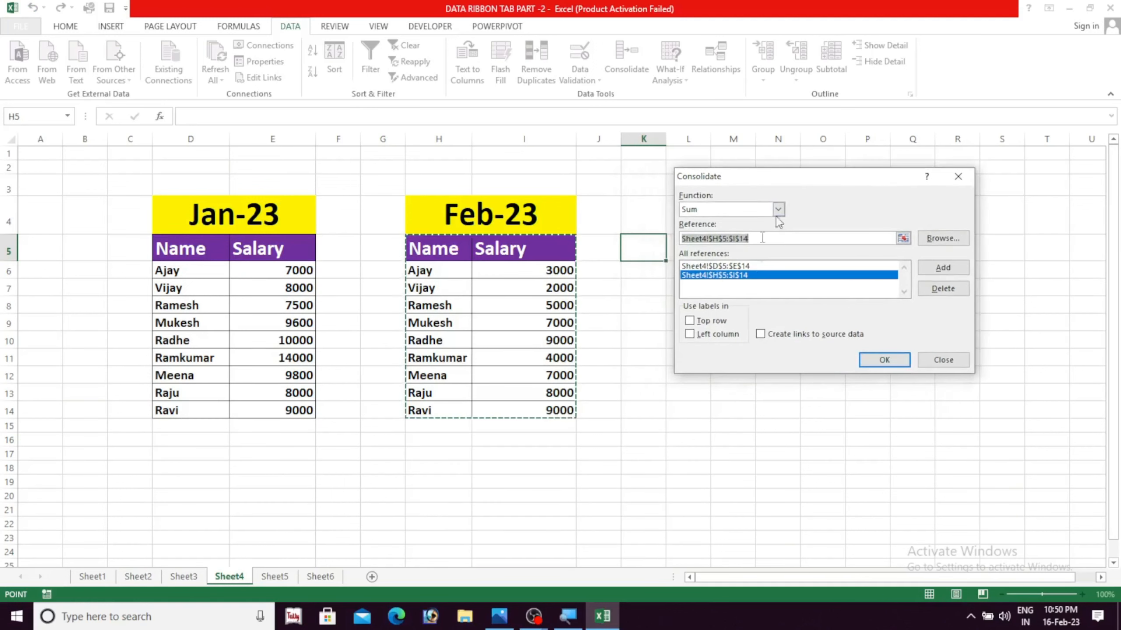
{"action": "left_click", "coordinate": [689, 321]}
{"action": "left_click", "coordinate": [690, 335]}
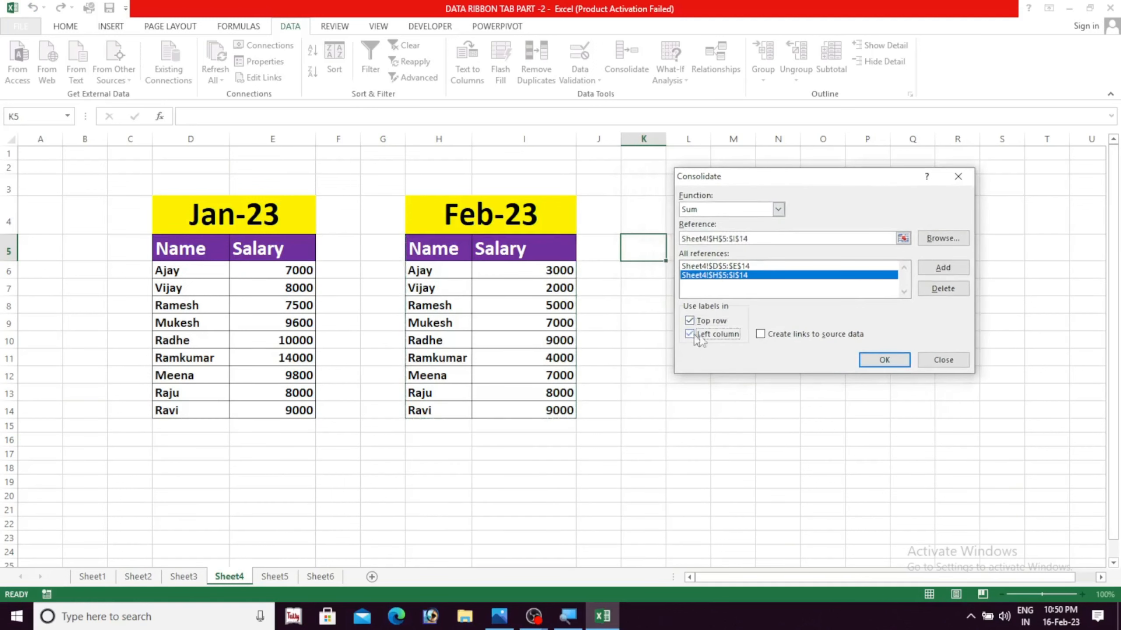
{"action": "left_click", "coordinate": [880, 360]}
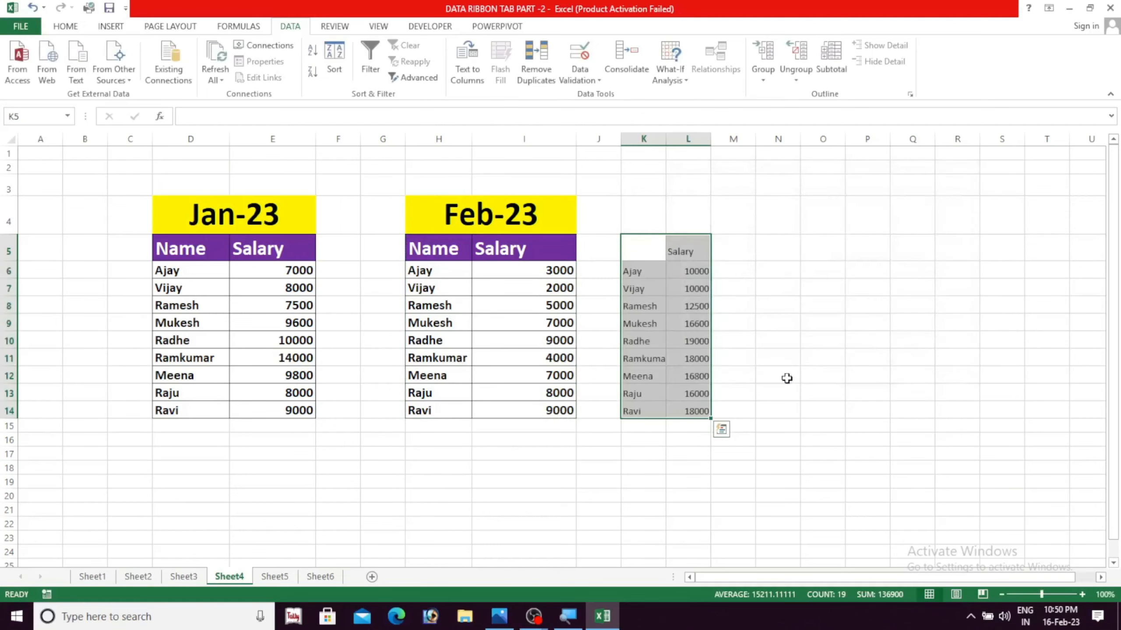
{"action": "left_click", "coordinate": [787, 378]}
Check the consolidated totals in L6 and L7 against the Jan-23 and Feb-23 salaries, and view the What-If Analysis options
{"action": "left_click", "coordinate": [642, 275]}
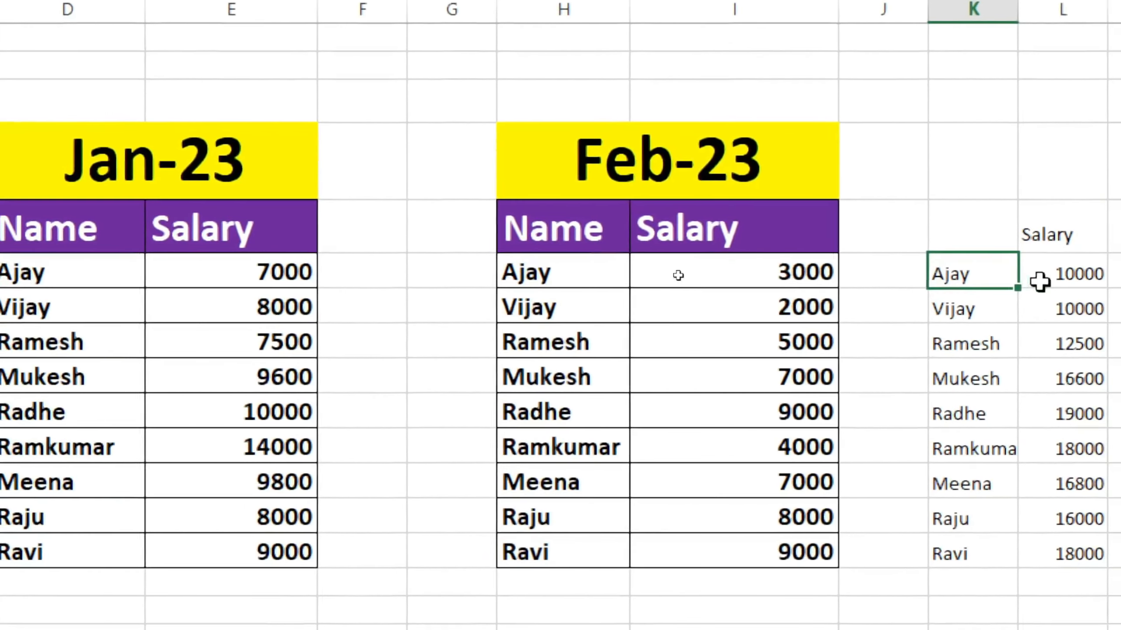
{"action": "left_click", "coordinate": [1001, 283]}
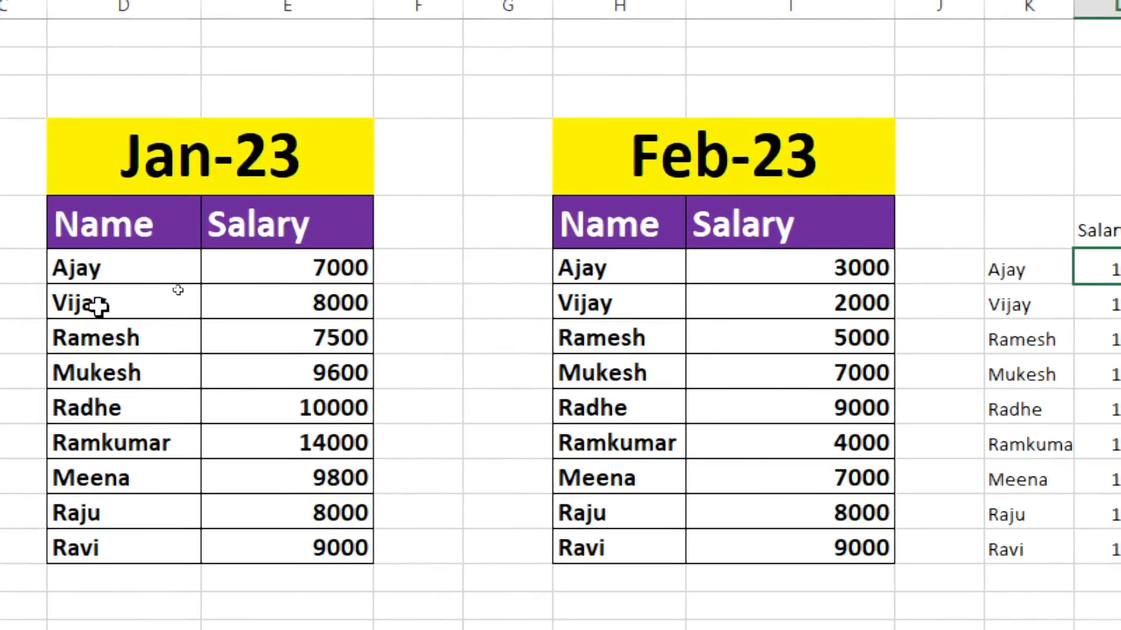
{"action": "left_click", "coordinate": [338, 311]}
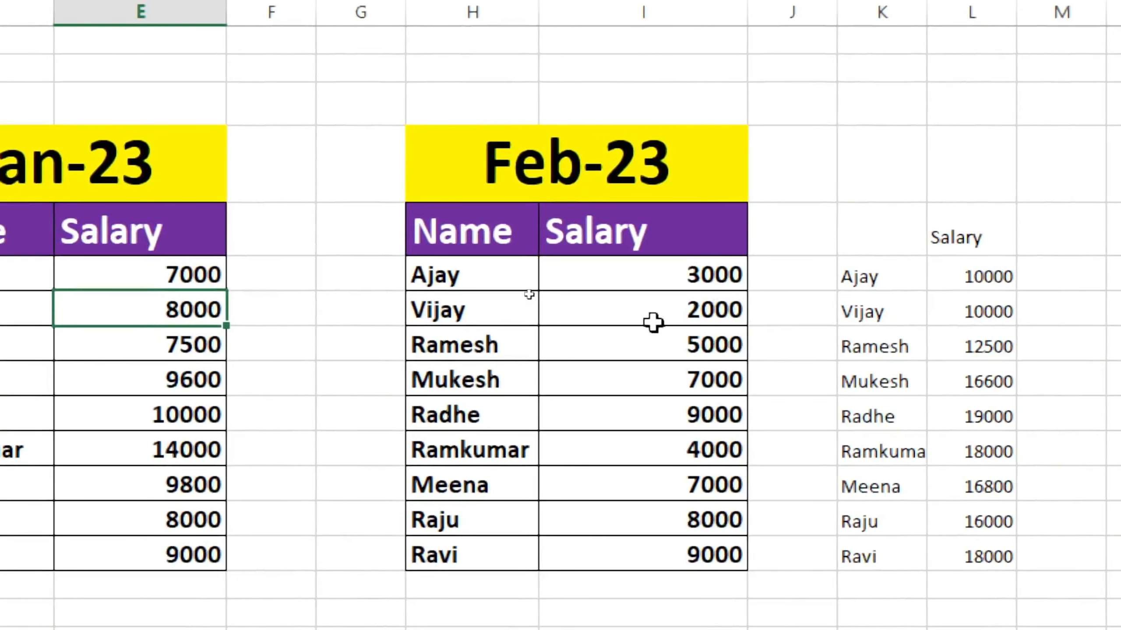
{"action": "left_click", "coordinate": [821, 308]}
{"action": "left_click", "coordinate": [1000, 320]}
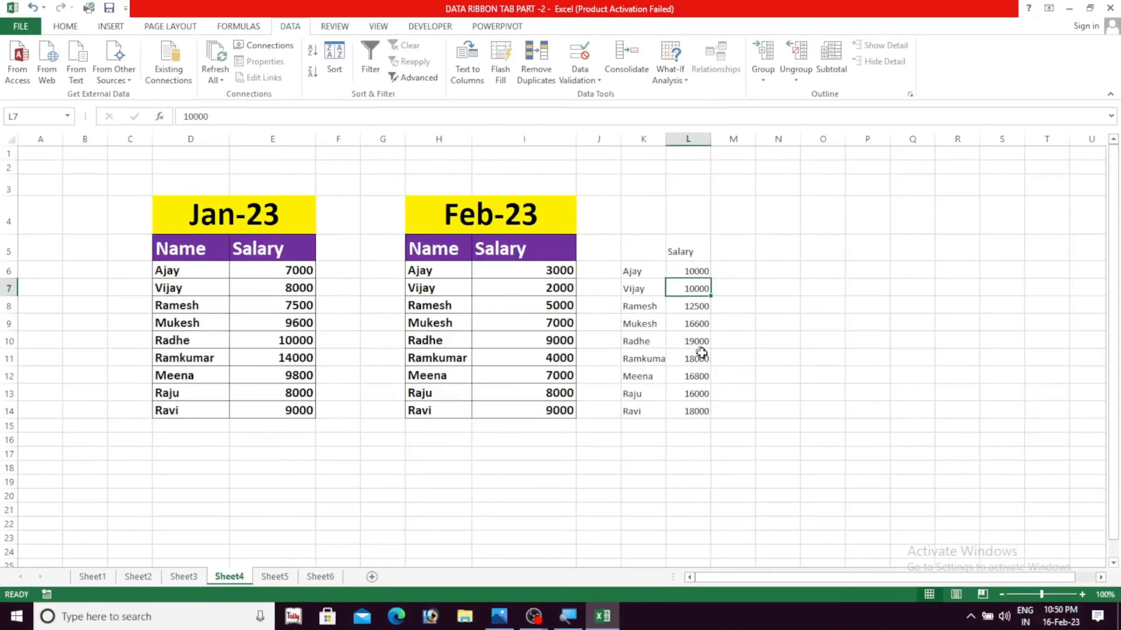
{"action": "left_click", "coordinate": [760, 428]}
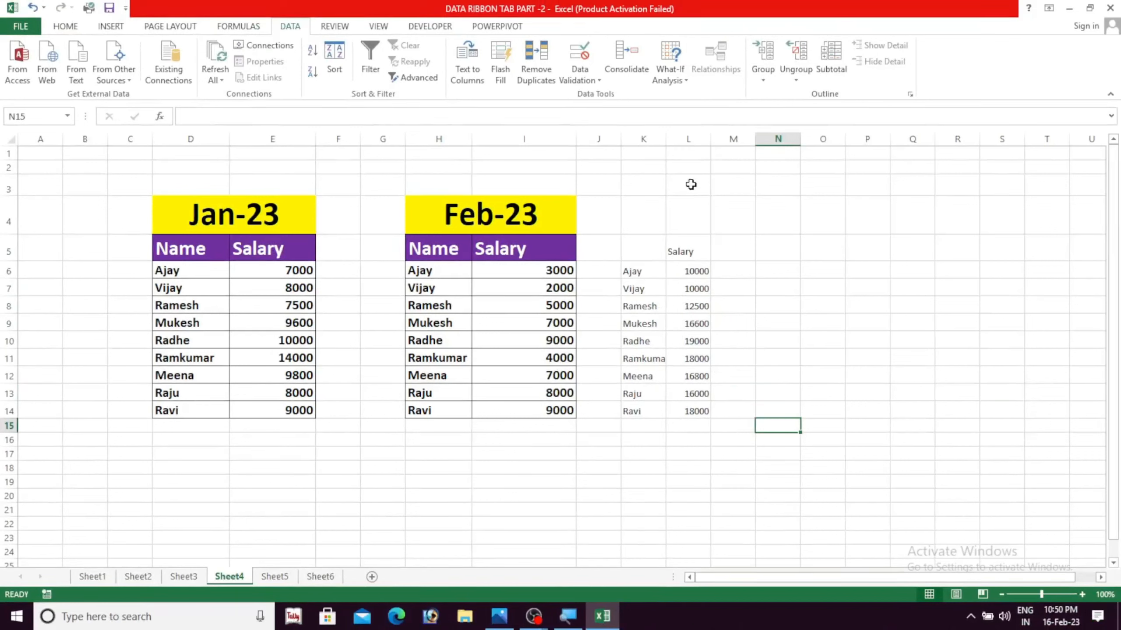
{"action": "left_click", "coordinate": [686, 81]}
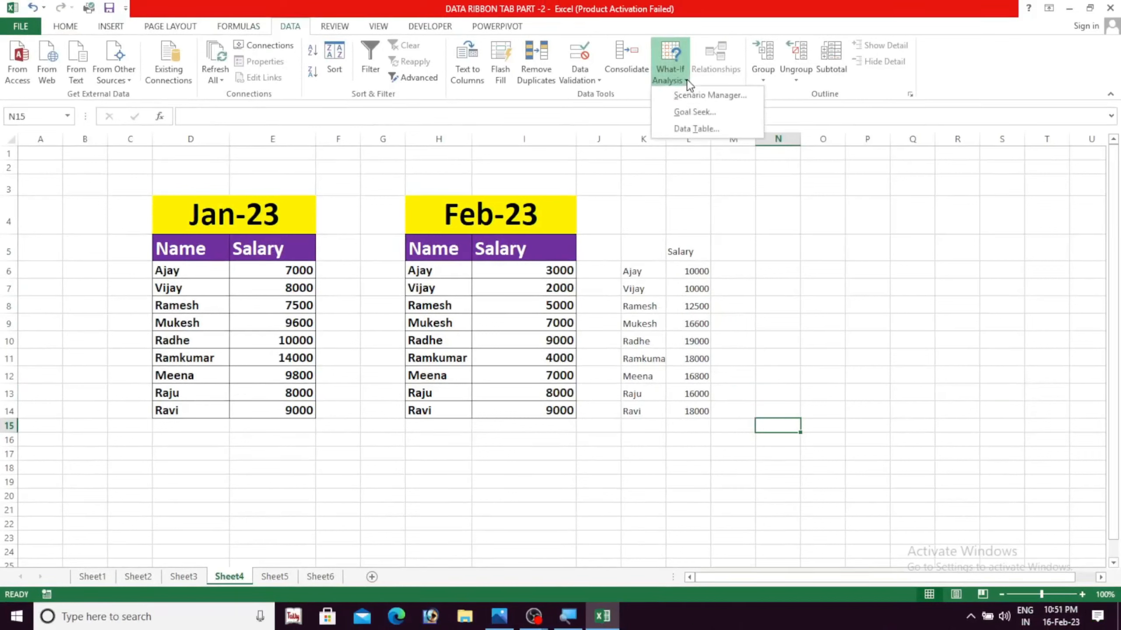
{"action": "left_click", "coordinate": [847, 337]}
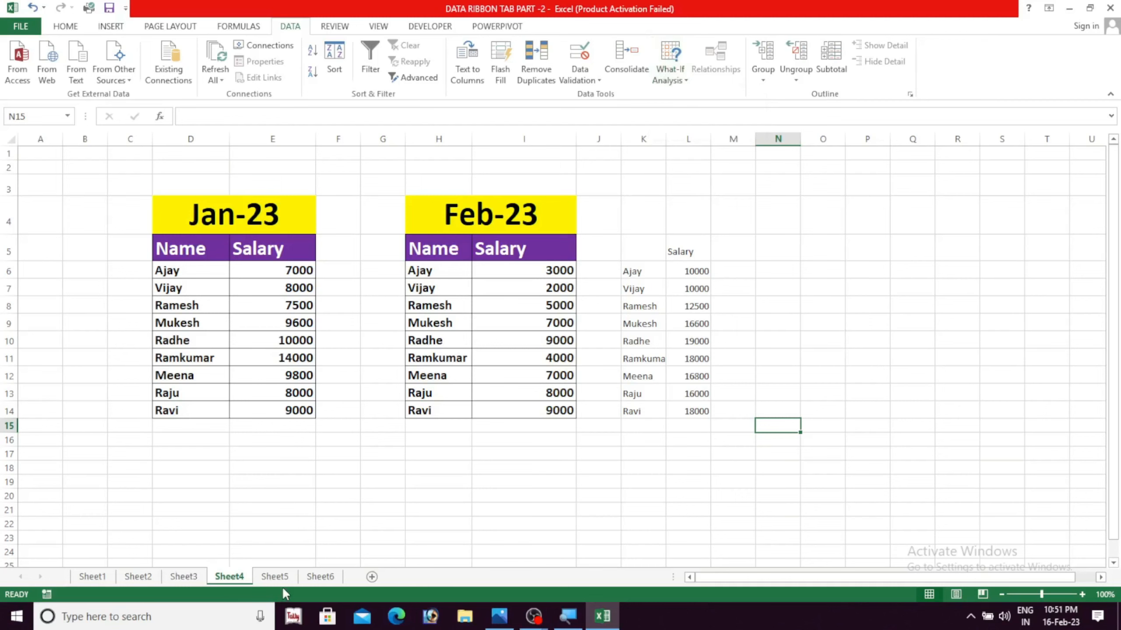
On Sheet5, enter a rate of 240 in G7 and a quantity of 50 in G8 for the Keyboard item
{"action": "left_click", "coordinate": [274, 576]}
{"action": "left_click", "coordinate": [328, 459]}
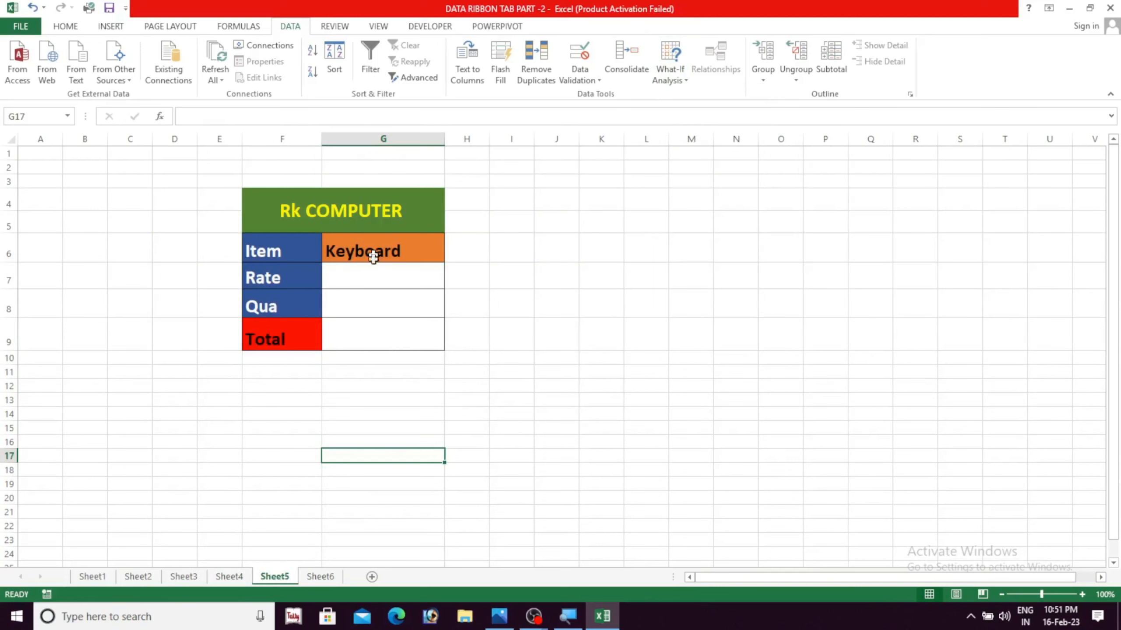
{"action": "left_click", "coordinate": [336, 283]}
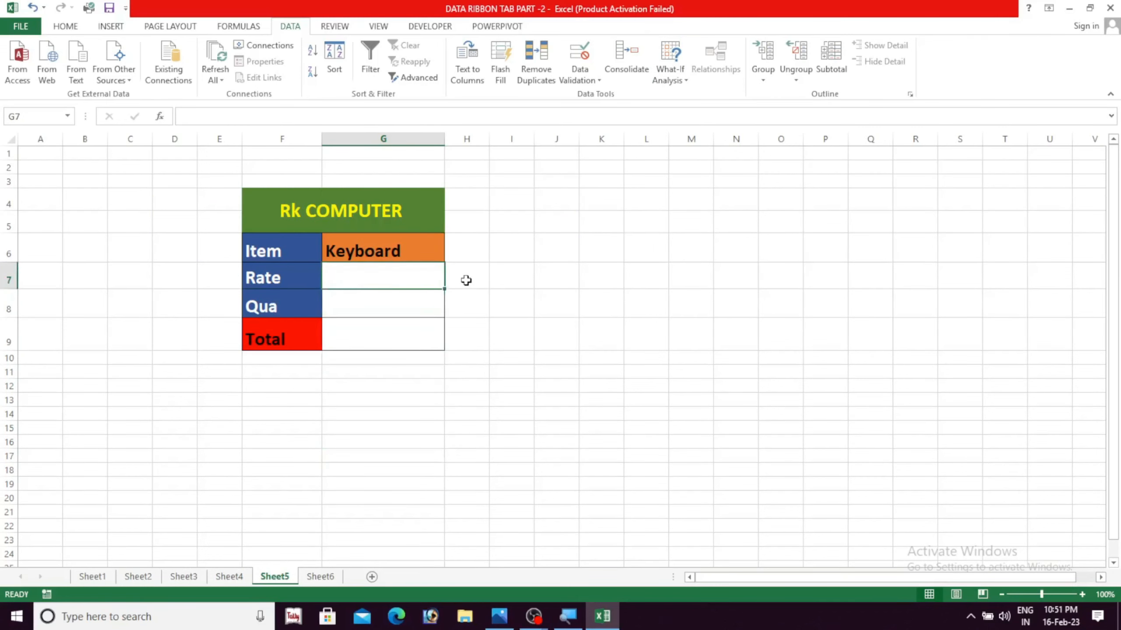
{"action": "type", "text": "240"}
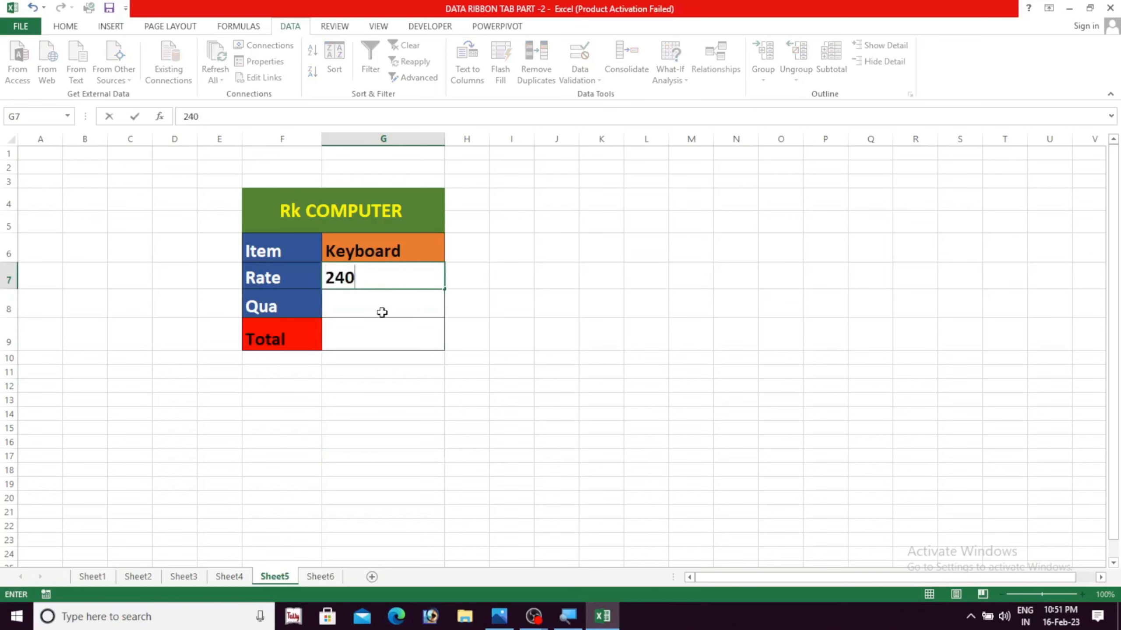
{"action": "key", "text": "Return"}
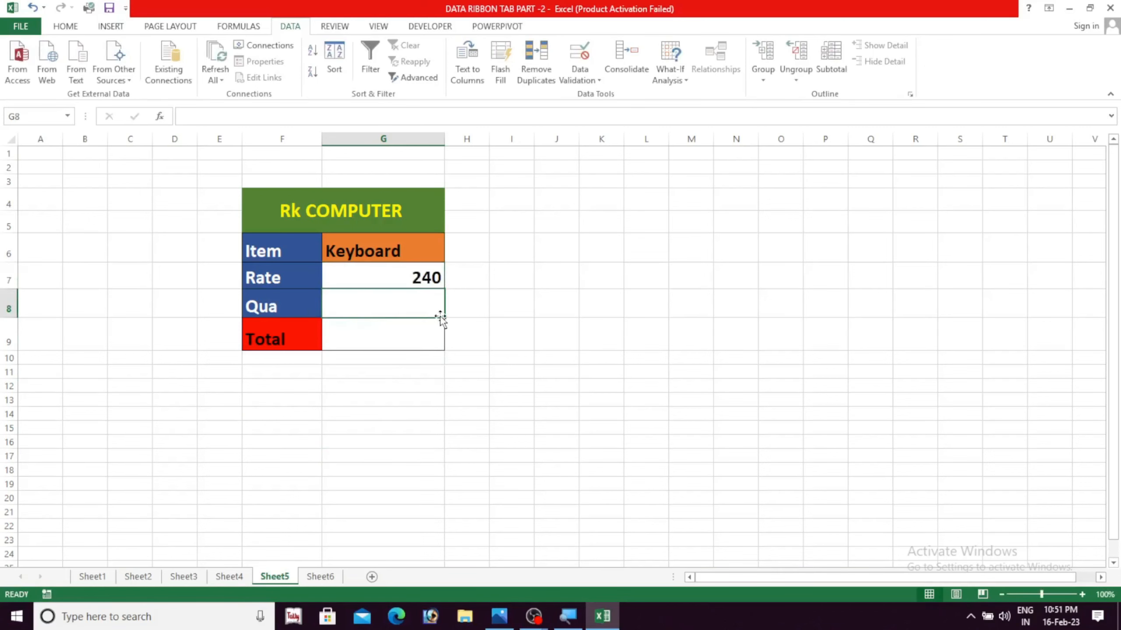
{"action": "type", "text": "50"}
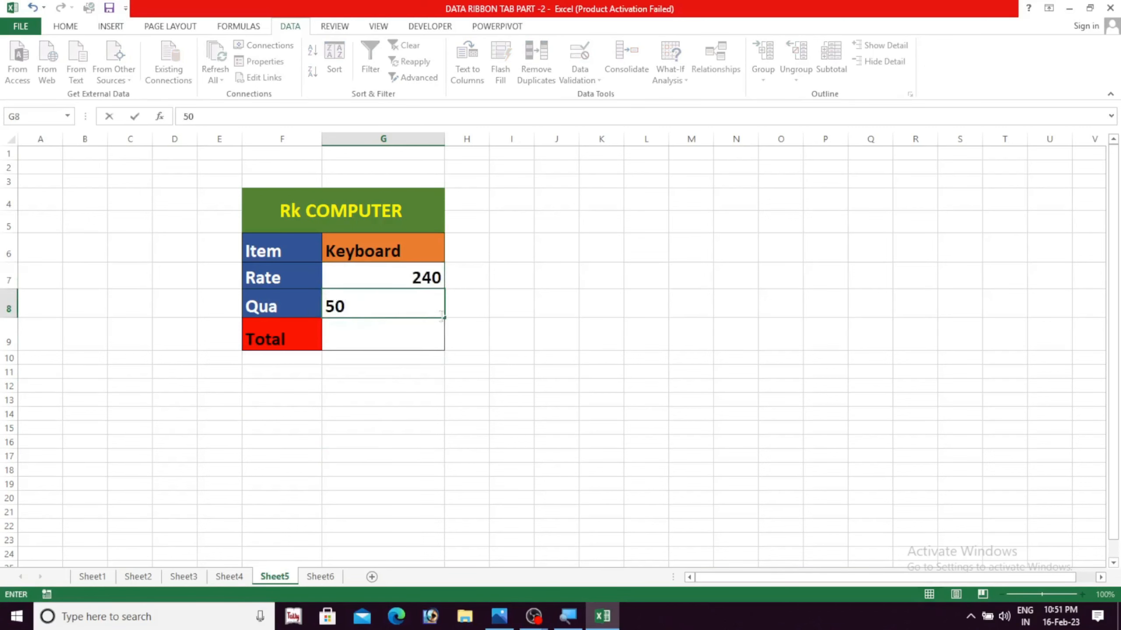
{"action": "key", "text": "Return"}
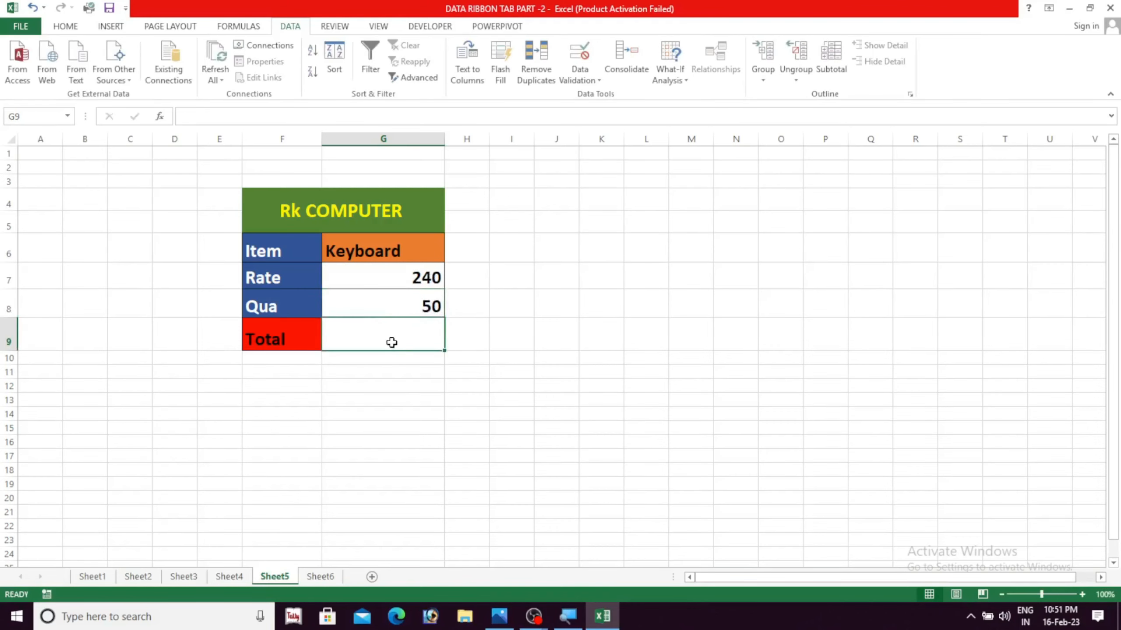
Calculate the Total in G9 with the formula =G7*G8
{"action": "type", "text": "="}
{"action": "left_click", "coordinate": [398, 283]}
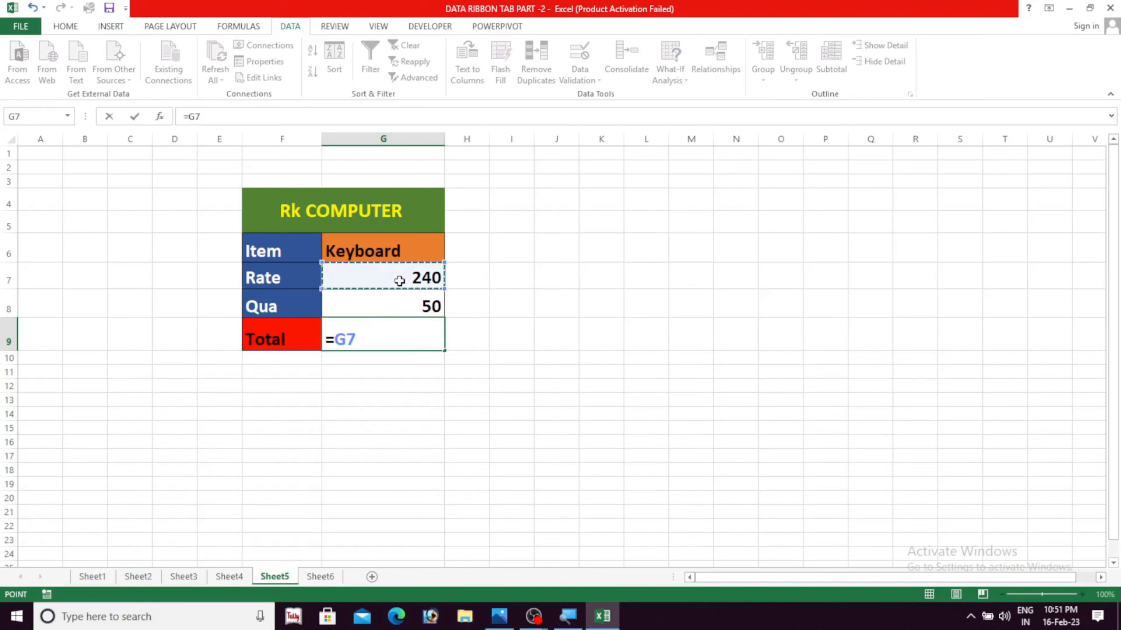
{"action": "type", "text": "*"}
{"action": "left_click", "coordinate": [368, 308]}
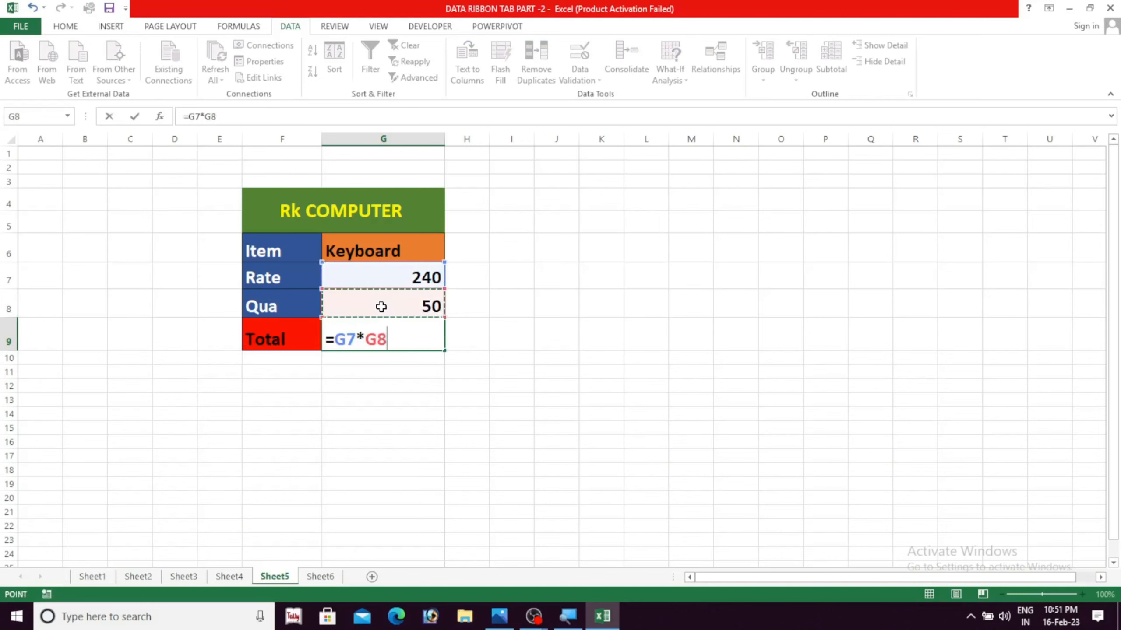
{"action": "key", "text": "Return"}
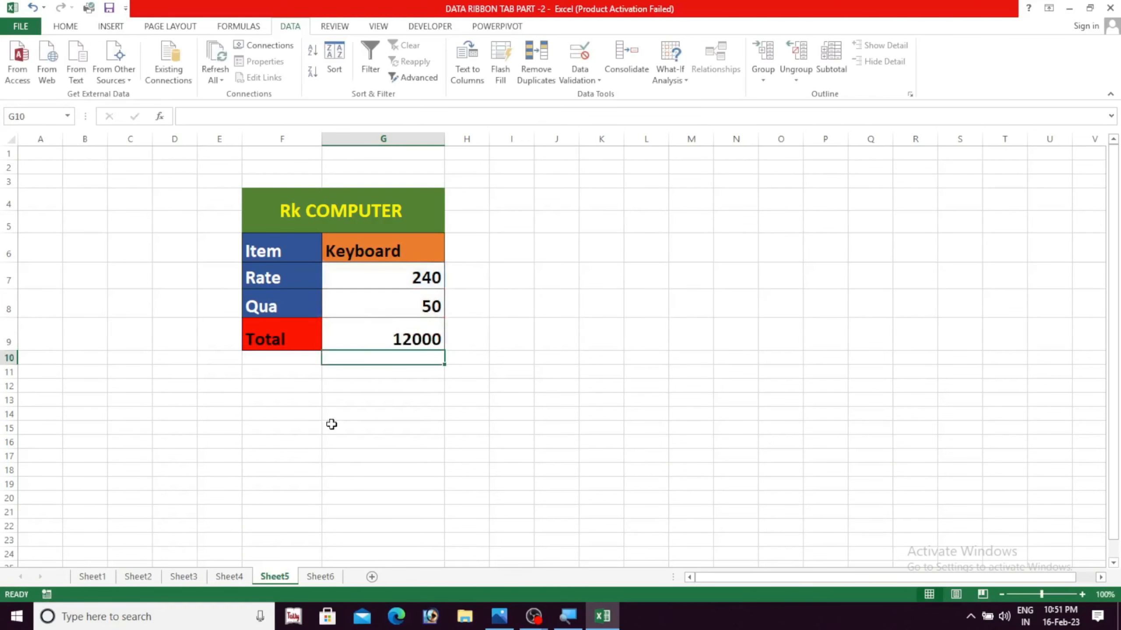
{"action": "left_click", "coordinate": [410, 343]}
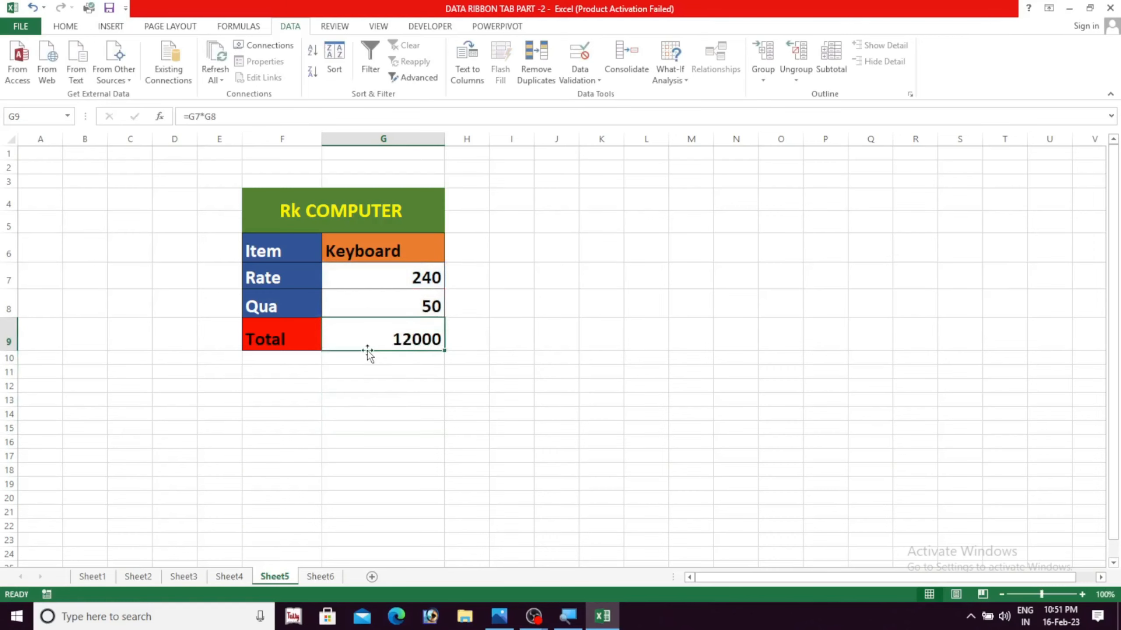
{"action": "left_click", "coordinate": [388, 383]}
{"action": "left_click_drag", "start_coordinate": [391, 339], "coordinate": [395, 367]}
{"action": "left_click", "coordinate": [399, 395]}
{"action": "left_click", "coordinate": [389, 347]}
{"action": "left_click", "coordinate": [399, 384]}
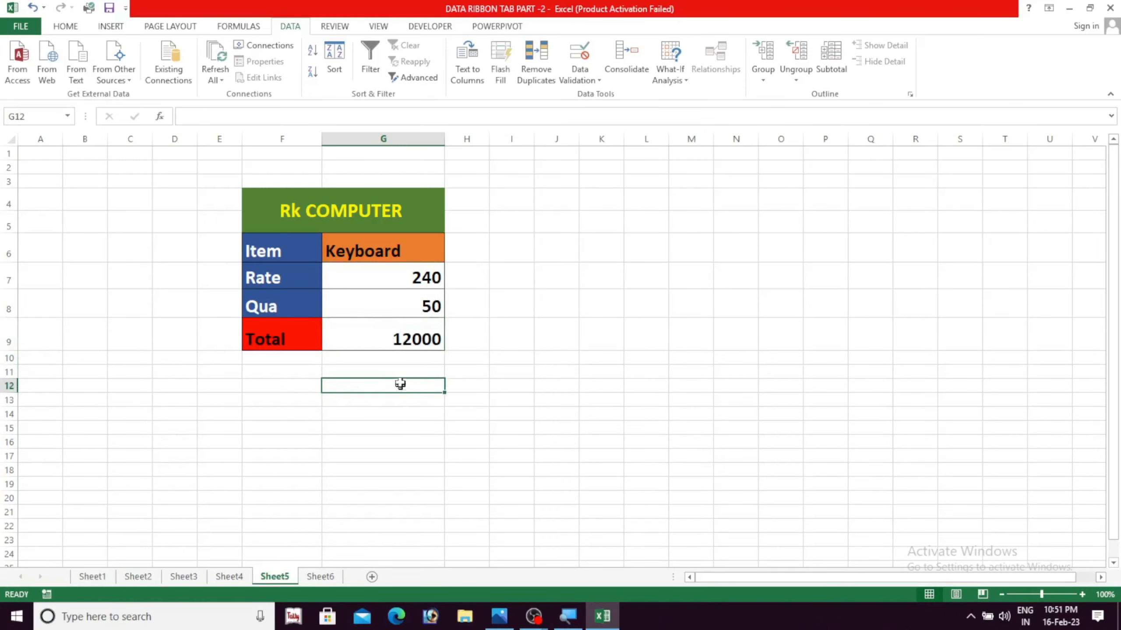
{"action": "left_click", "coordinate": [383, 335]}
Add a scenario named "jan" in Scenario Manager with G7:G8 as changing cells, keeping the values 240 and 50
{"action": "left_click_drag", "start_coordinate": [395, 278], "coordinate": [396, 306]}
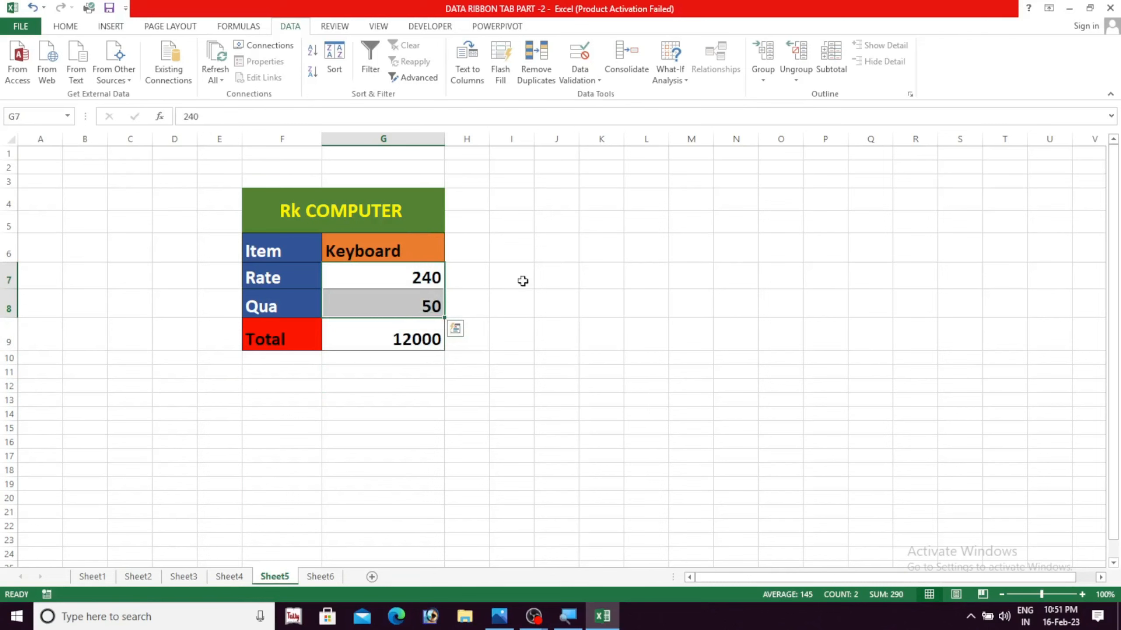
{"action": "left_click", "coordinate": [685, 82]}
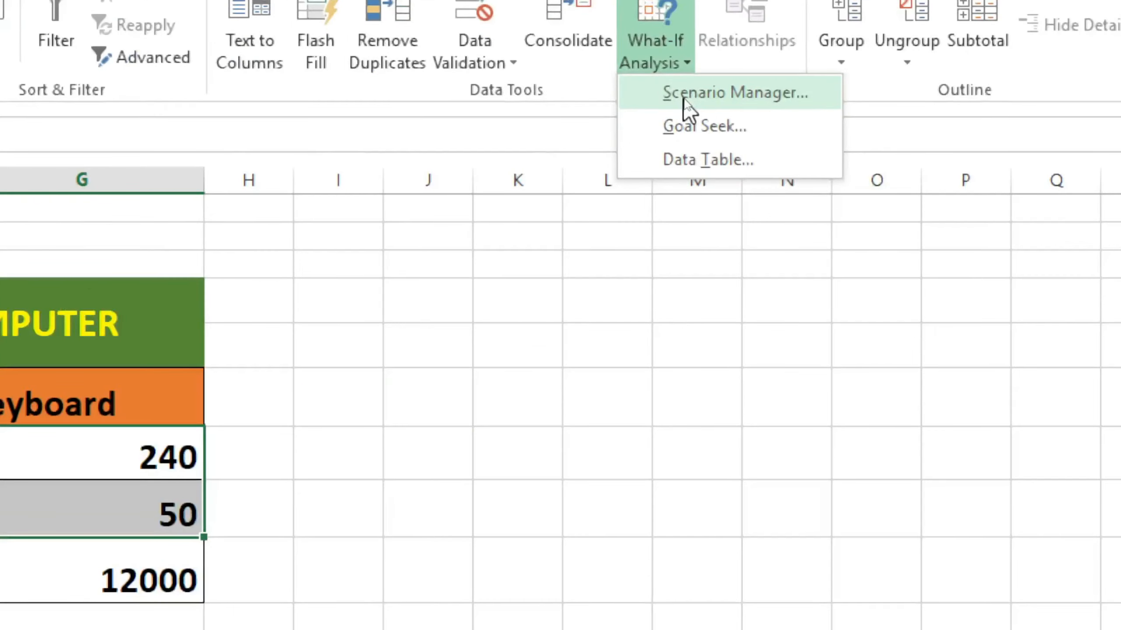
{"action": "left_click", "coordinate": [684, 101]}
{"action": "left_click_drag", "start_coordinate": [847, 199], "coordinate": [495, 242]}
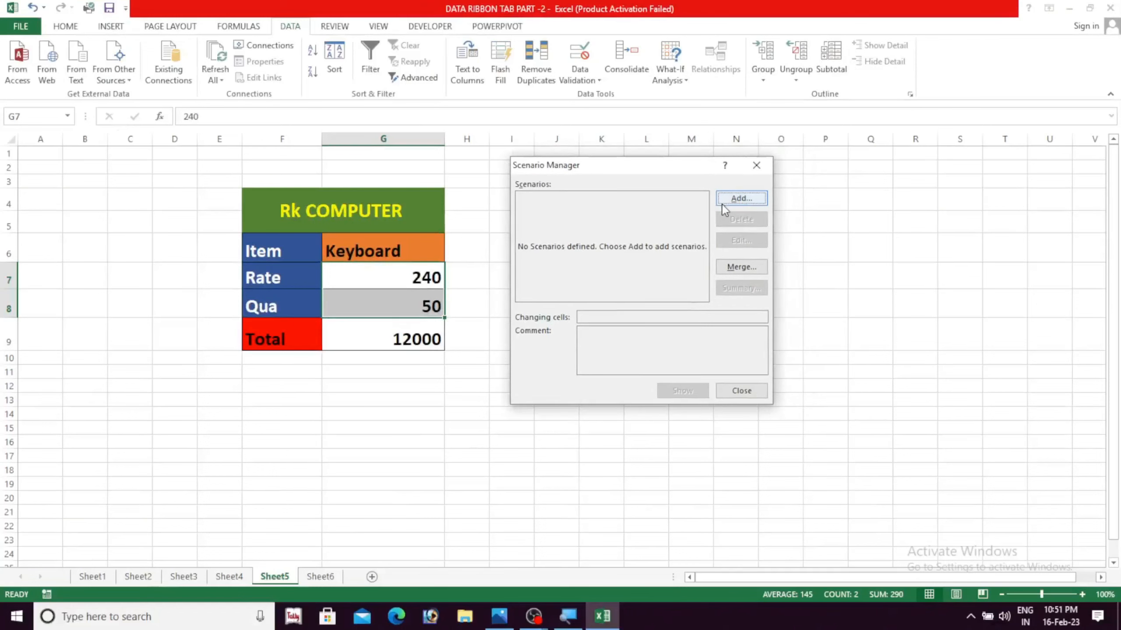
{"action": "left_click", "coordinate": [740, 200]}
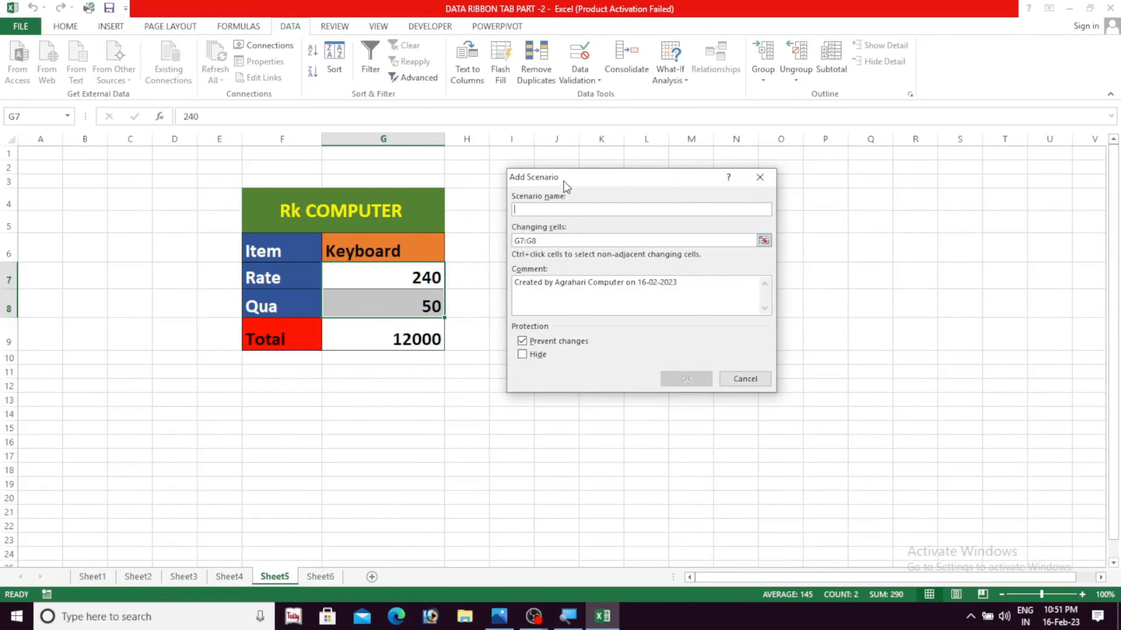
{"action": "left_click_drag", "start_coordinate": [564, 183], "coordinate": [586, 179]}
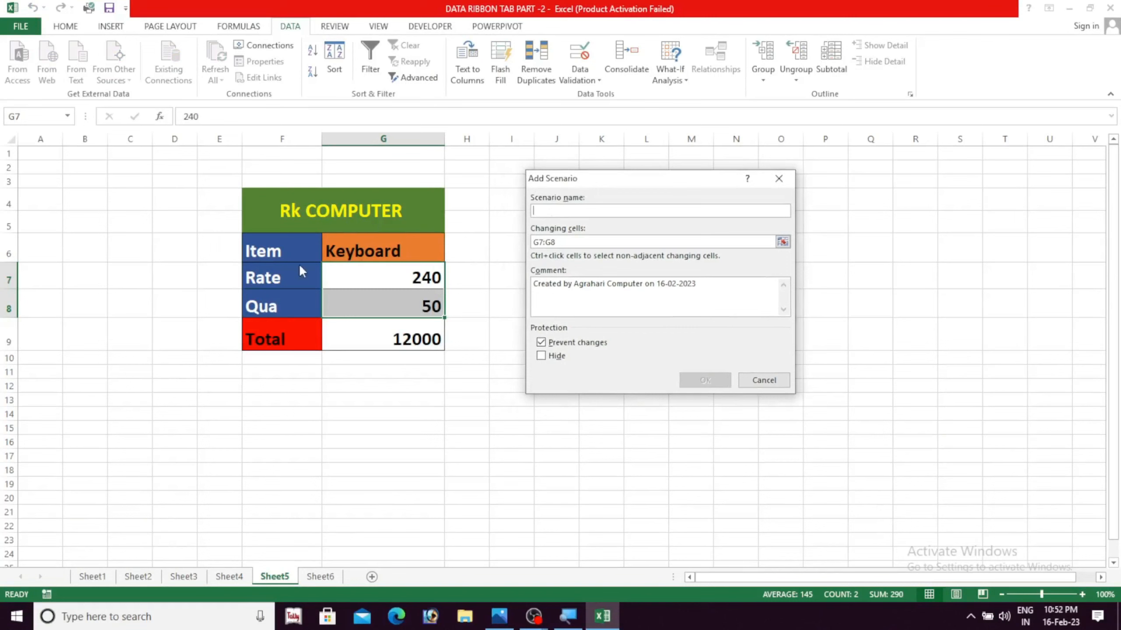
{"action": "type", "text": "jan"}
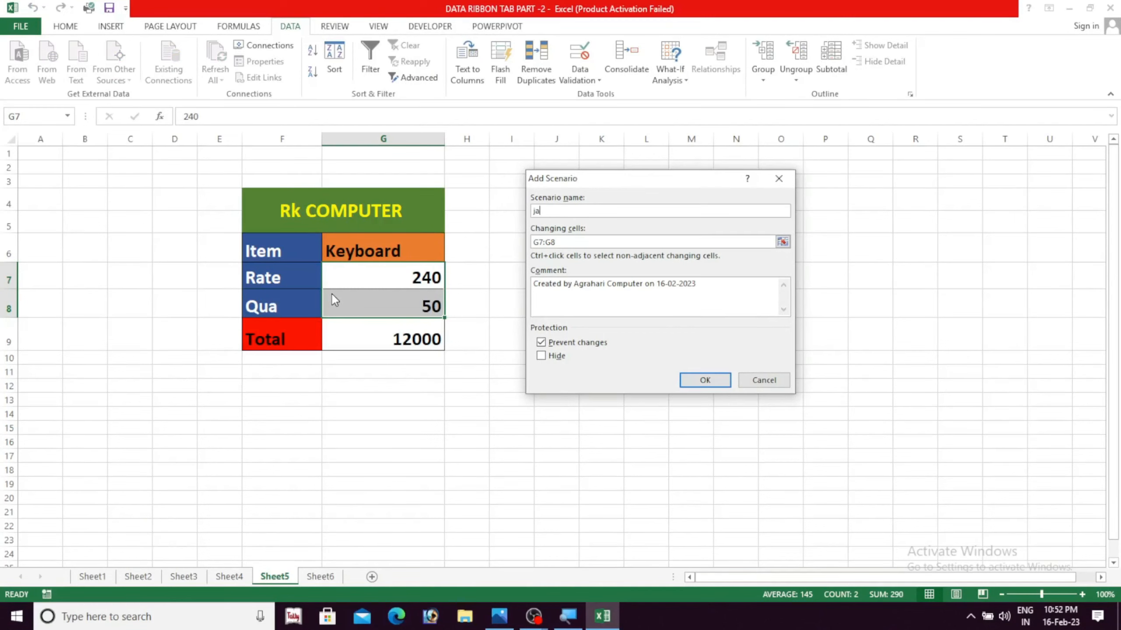
{"action": "left_click", "coordinate": [705, 381]}
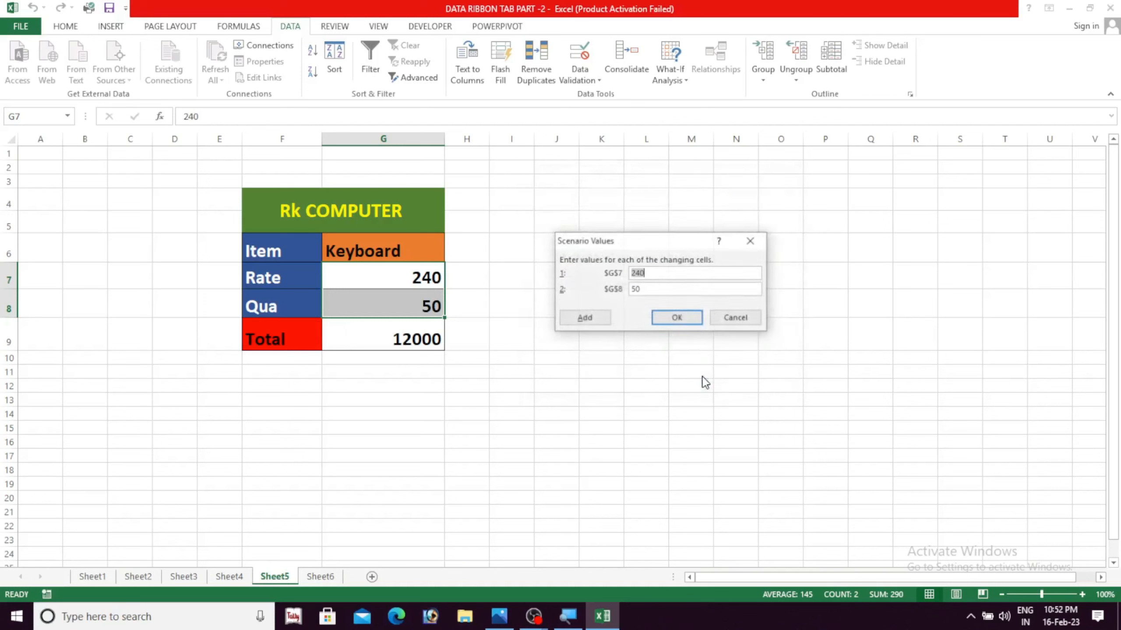
{"action": "left_click", "coordinate": [677, 319]}
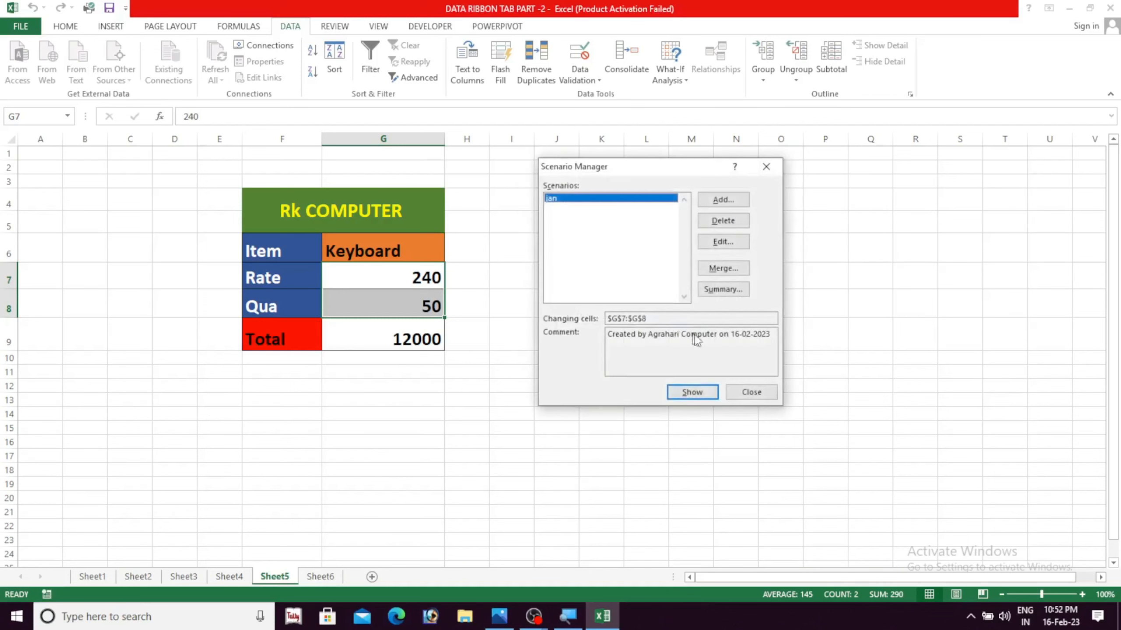
{"action": "left_click", "coordinate": [750, 392]}
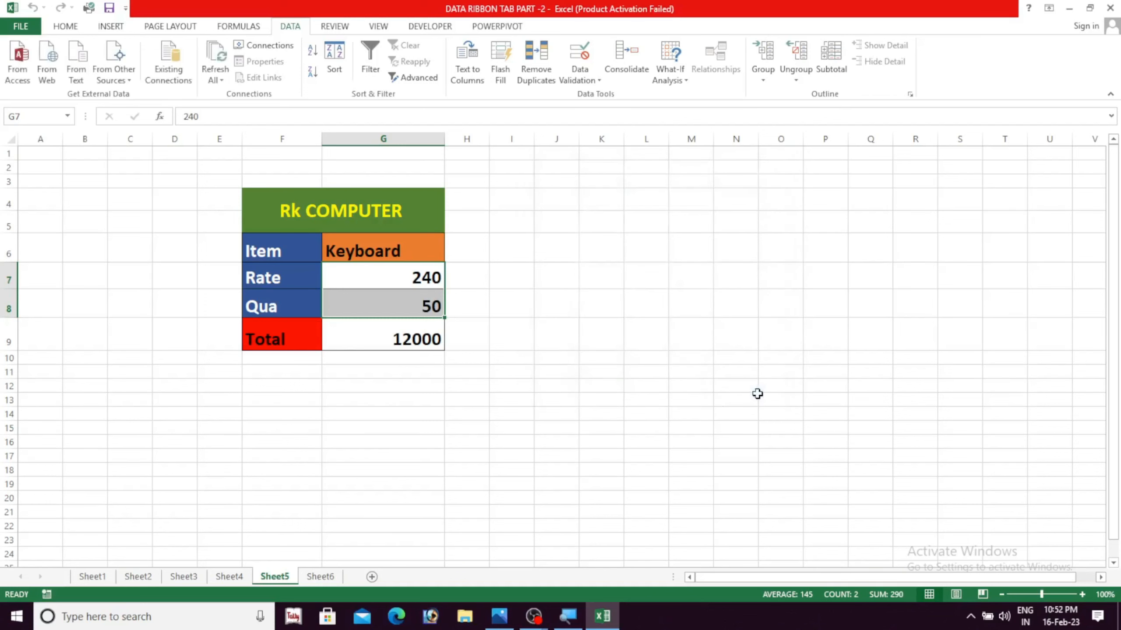
{"action": "left_click", "coordinate": [631, 450]}
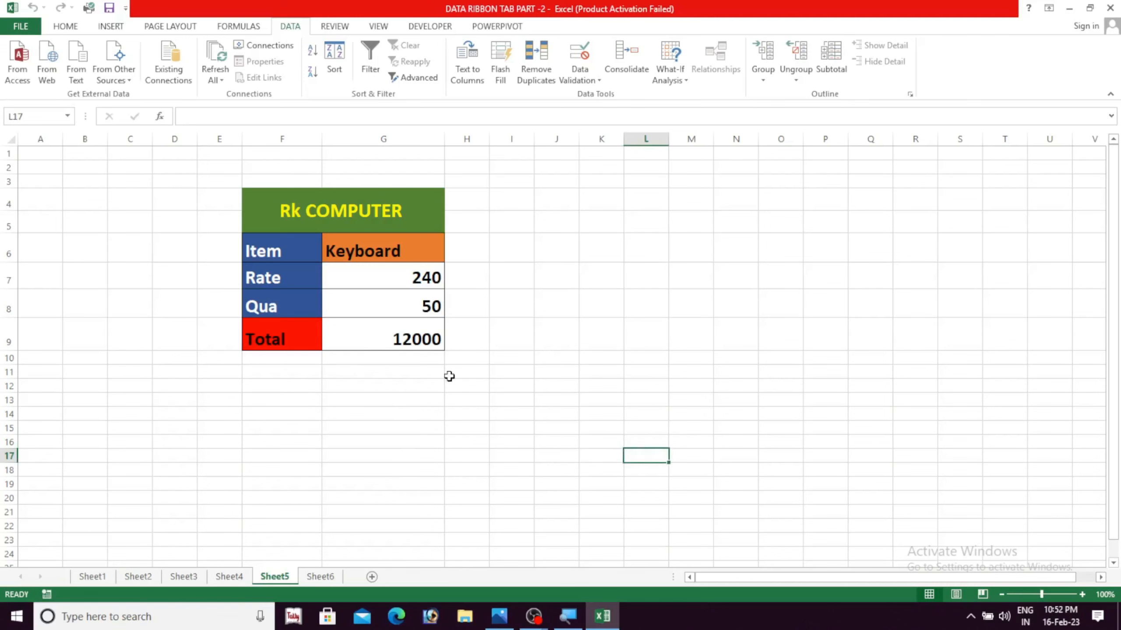
Set the Keyboard rate in G7 to 360 and the quantity in G8 to 60
{"action": "left_click", "coordinate": [399, 281]}
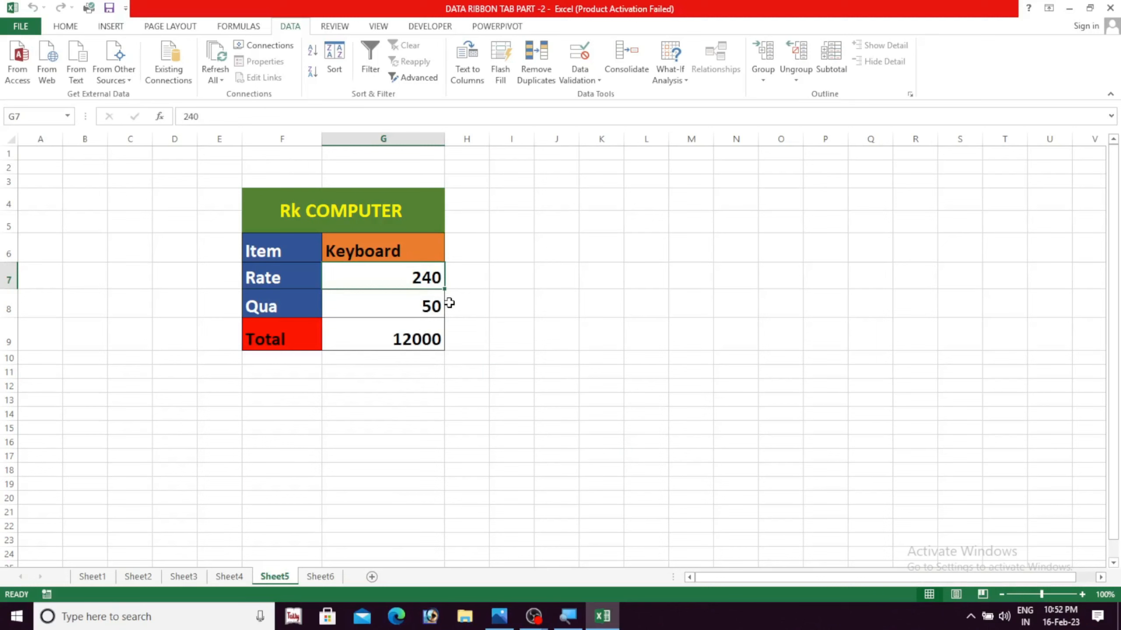
{"action": "type", "text": "360"}
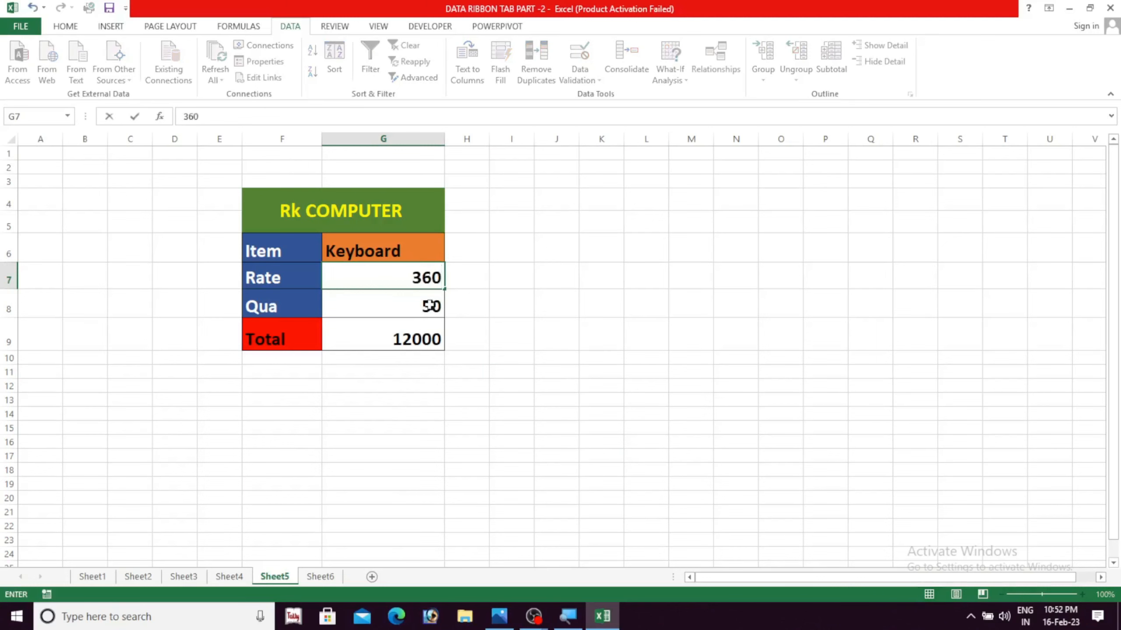
{"action": "left_click", "coordinate": [426, 305]}
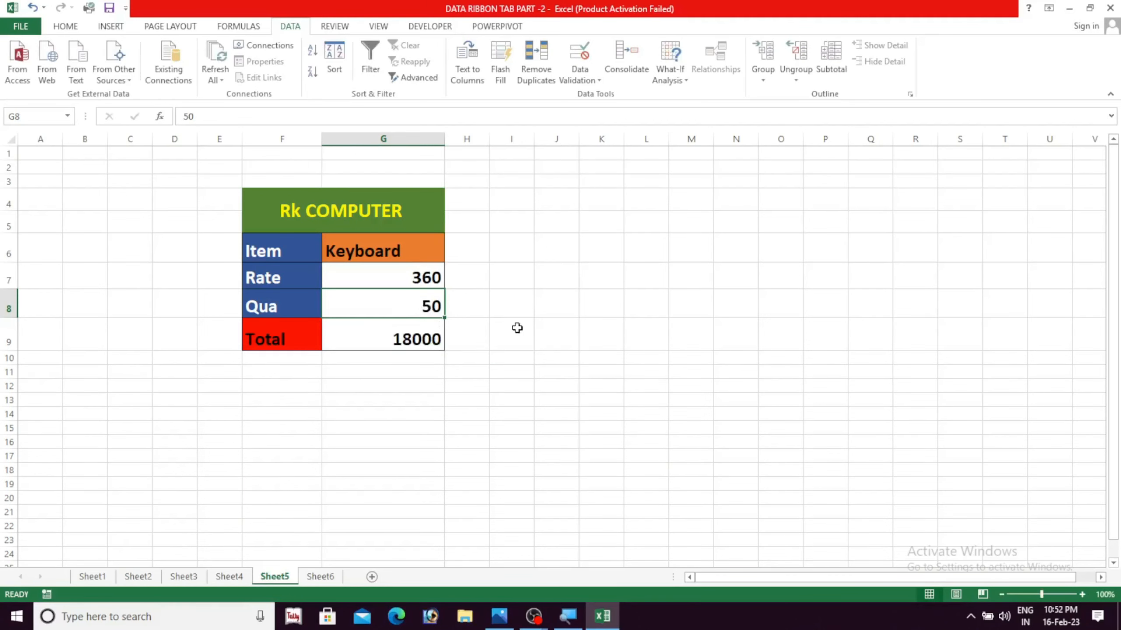
{"action": "type", "text": "60"}
{"action": "key", "text": "Return"}
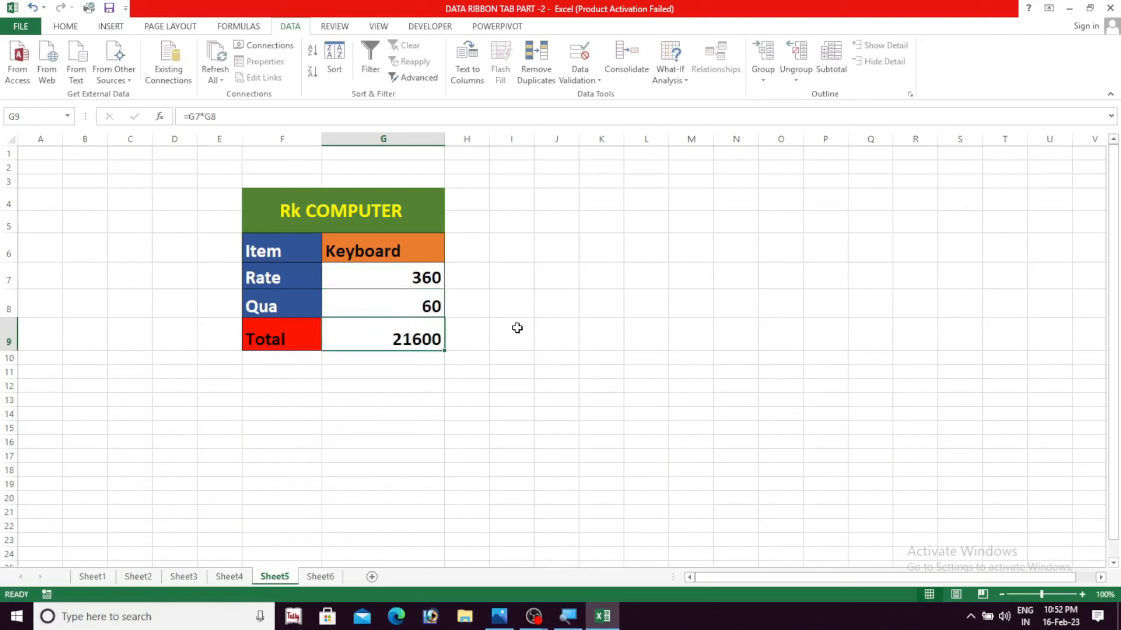
{"action": "left_click", "coordinate": [449, 372]}
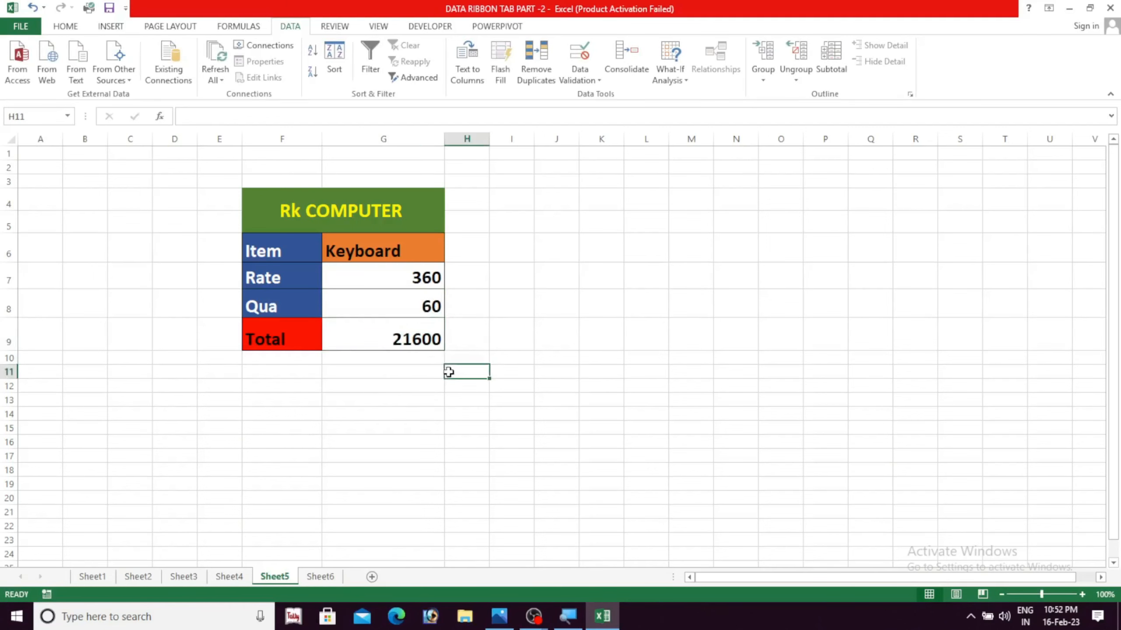
{"action": "left_click_drag", "start_coordinate": [384, 279], "coordinate": [400, 340]}
{"action": "left_click", "coordinate": [406, 372]}
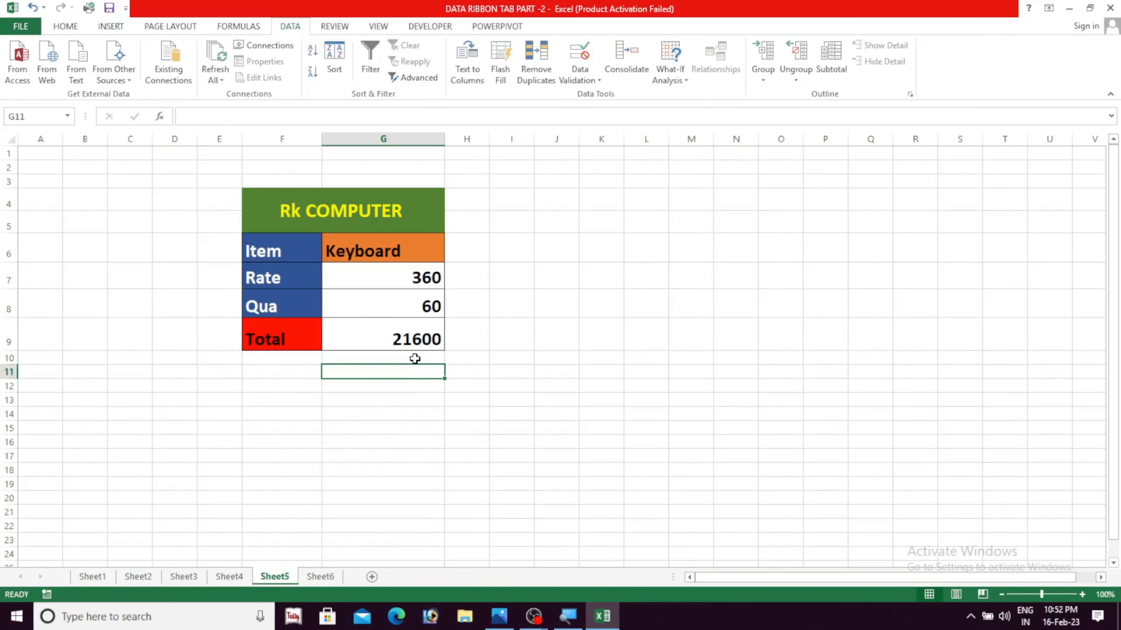
Show the "jan" scenario from Scenario Manager to apply its rate and quantity to the table
{"action": "left_click", "coordinate": [405, 330]}
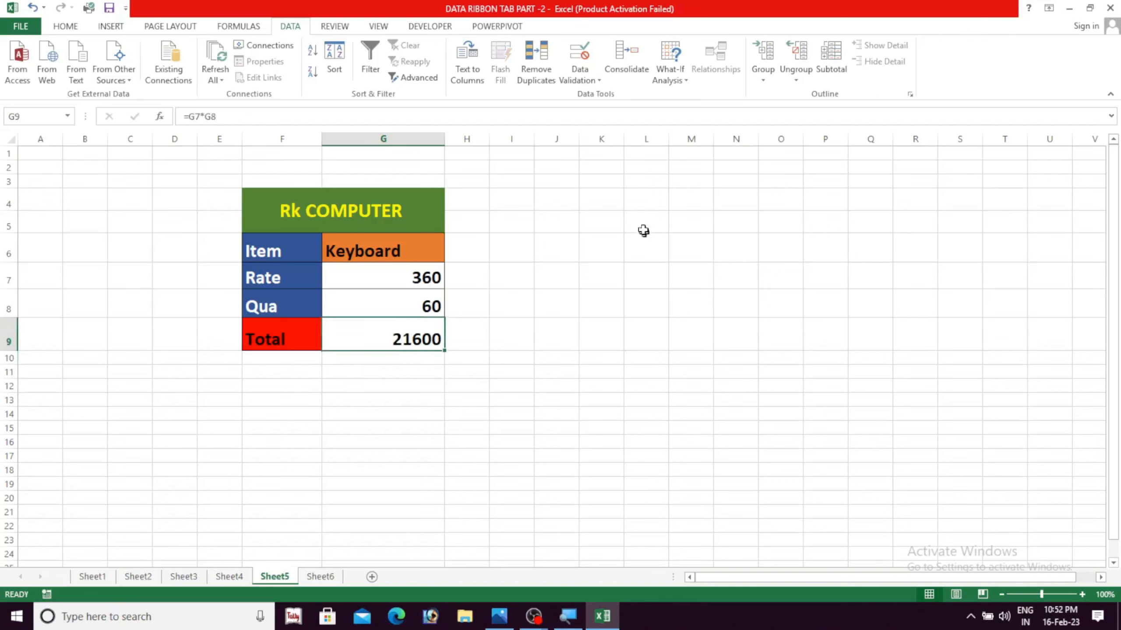
{"action": "left_click", "coordinate": [684, 79]}
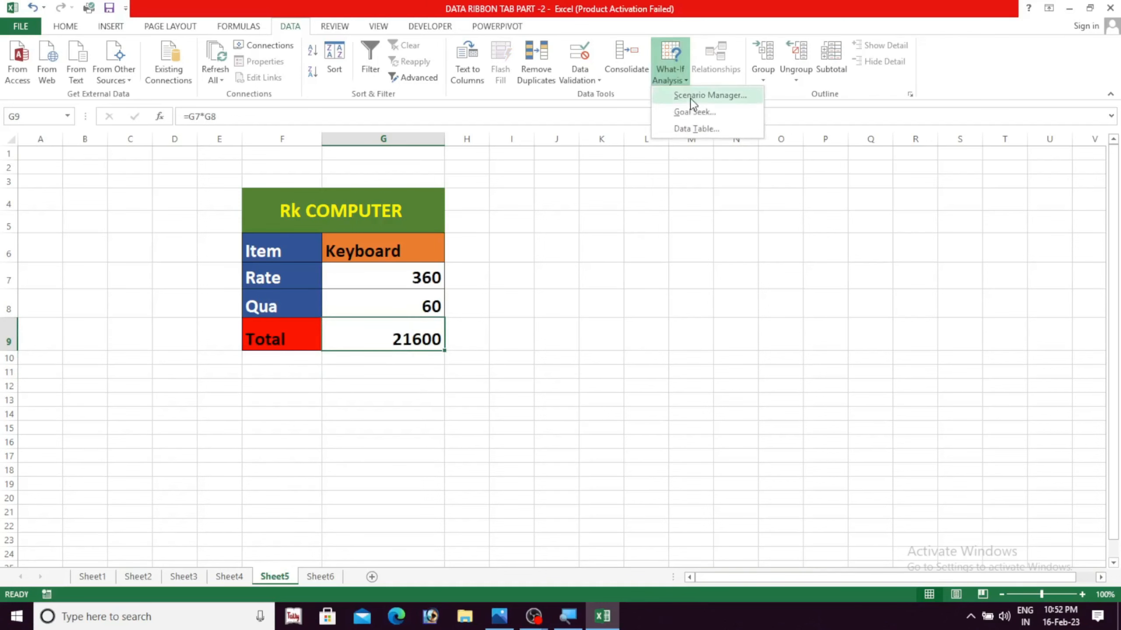
{"action": "left_click", "coordinate": [690, 98]}
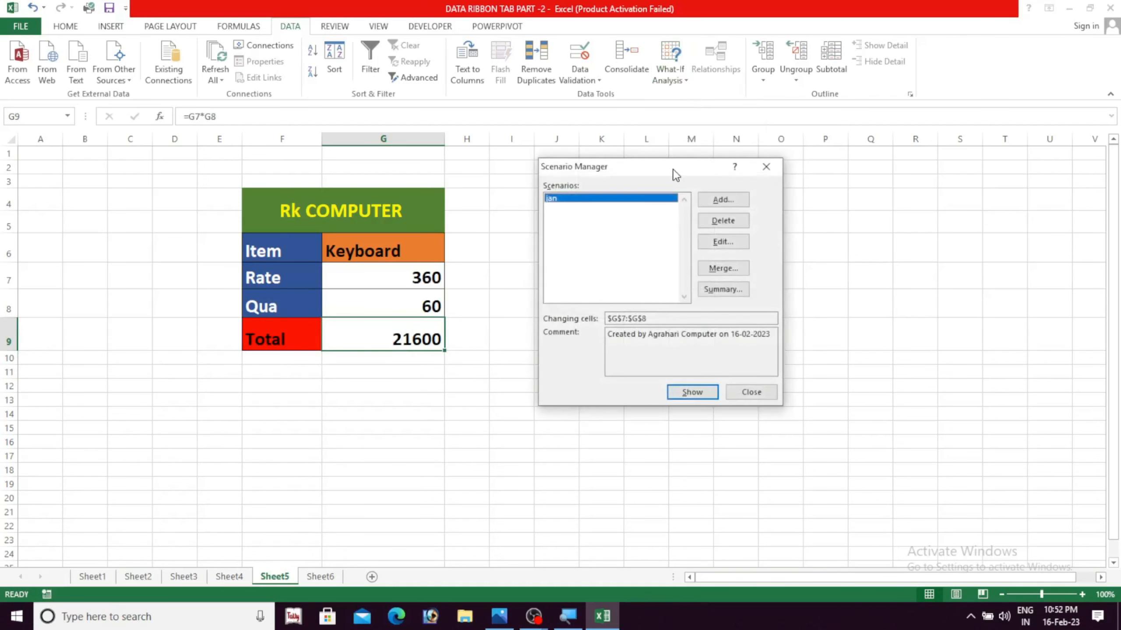
{"action": "left_click_drag", "start_coordinate": [670, 174], "coordinate": [656, 182]}
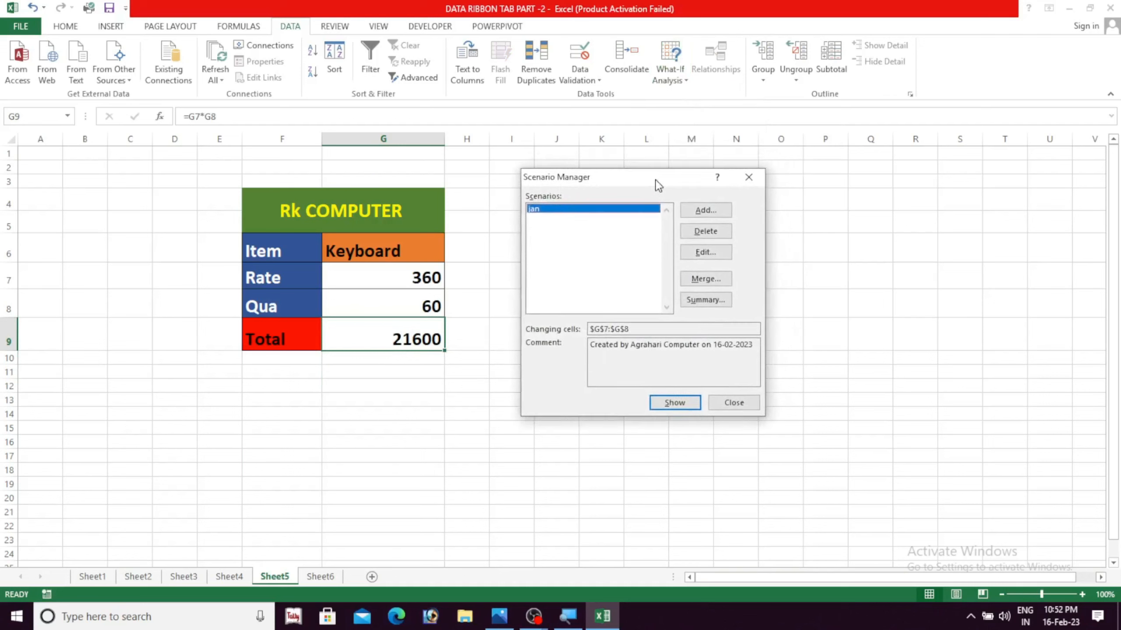
{"action": "left_click", "coordinate": [664, 406]}
{"action": "left_click", "coordinate": [726, 405]}
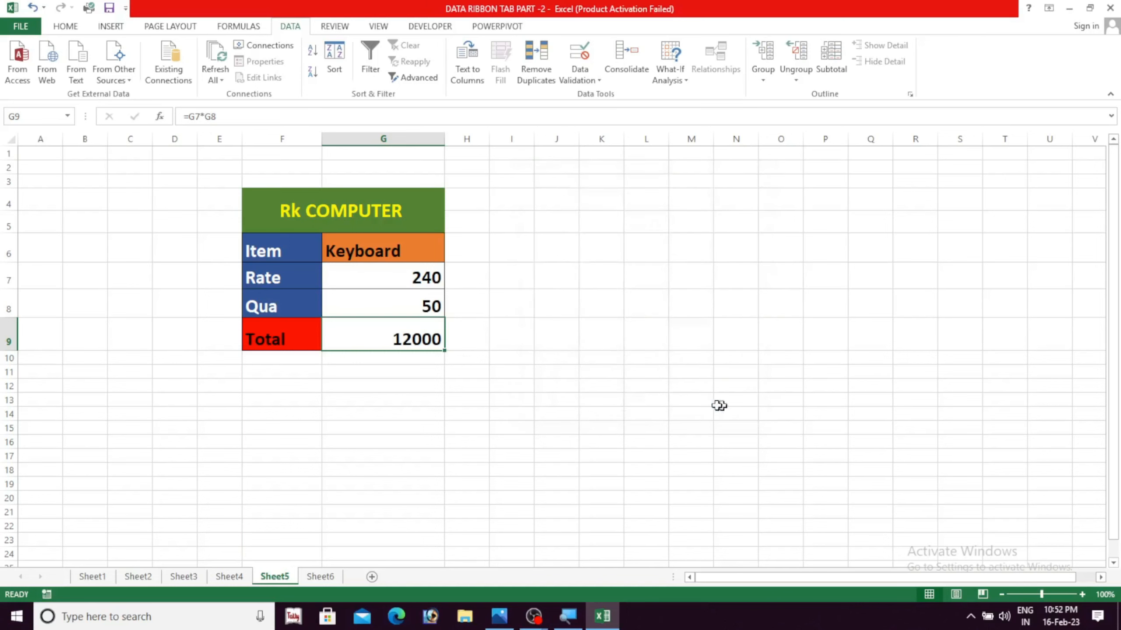
{"action": "left_click", "coordinate": [554, 383]}
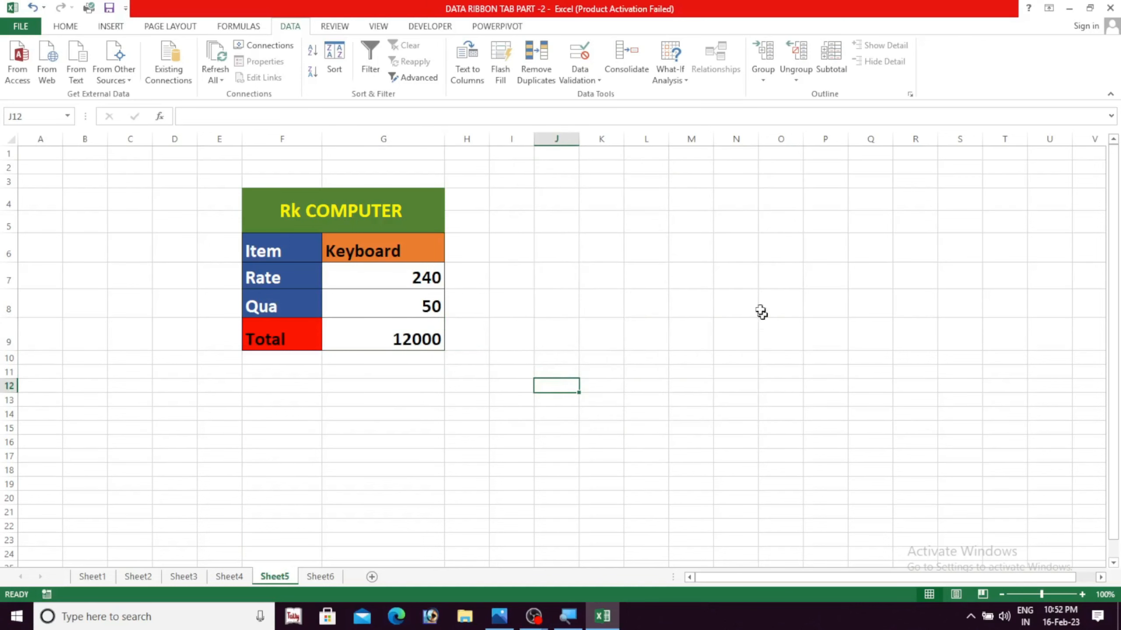
{"action": "left_click", "coordinate": [687, 79]}
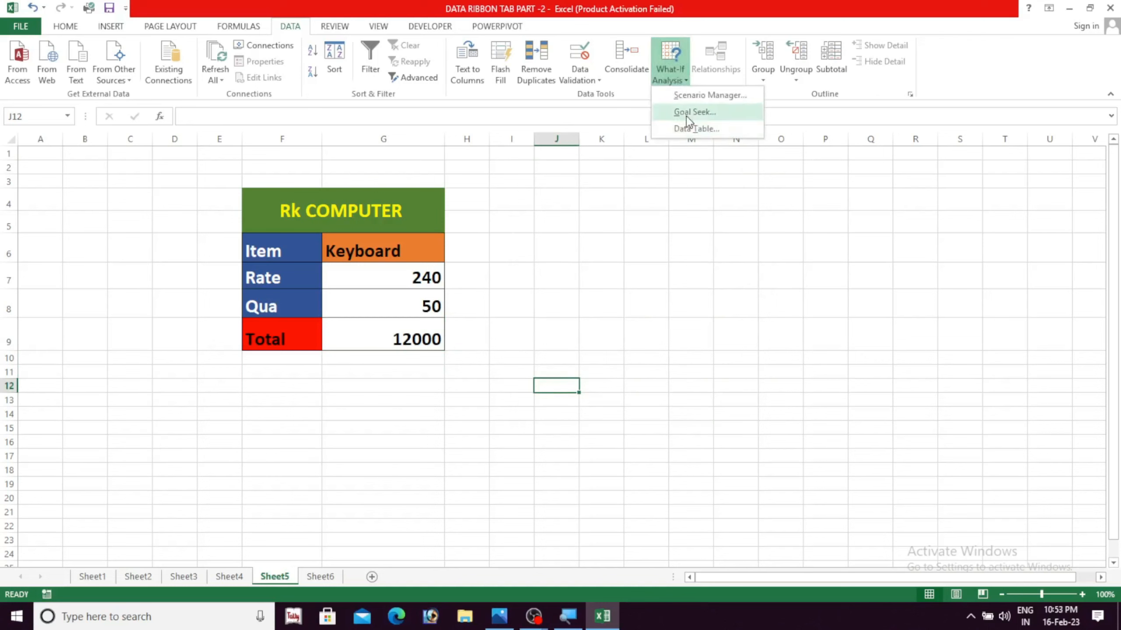
{"action": "left_click", "coordinate": [685, 263]}
{"action": "left_click", "coordinate": [477, 432]}
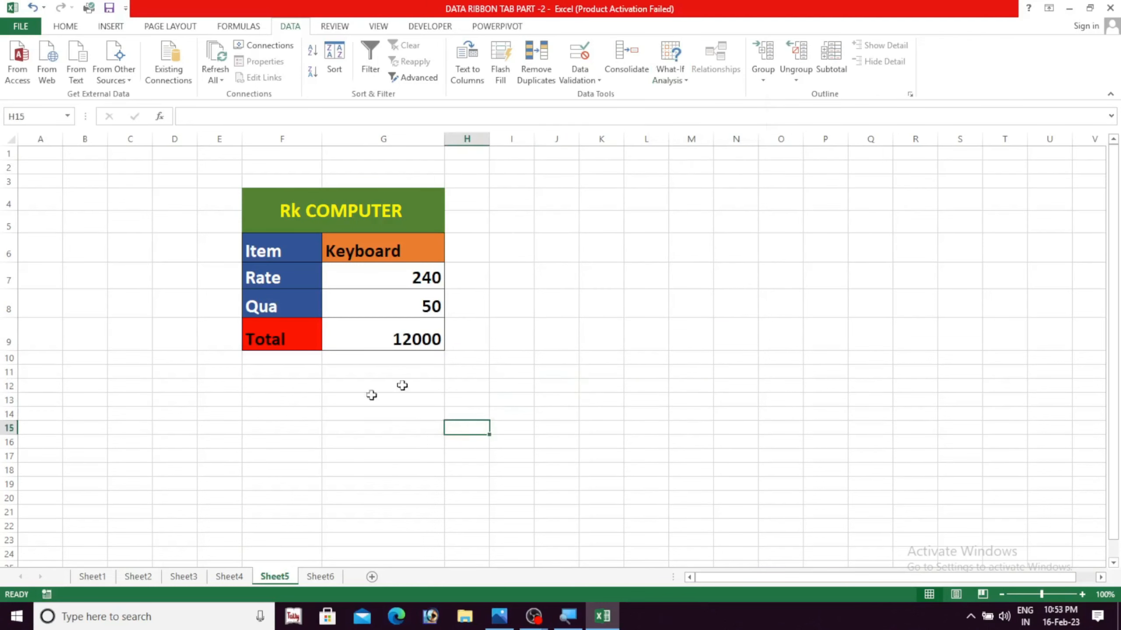
Start a Goal Seek with the Total in G9 as the set cell, keeping the table in view
{"action": "left_click", "coordinate": [412, 338]}
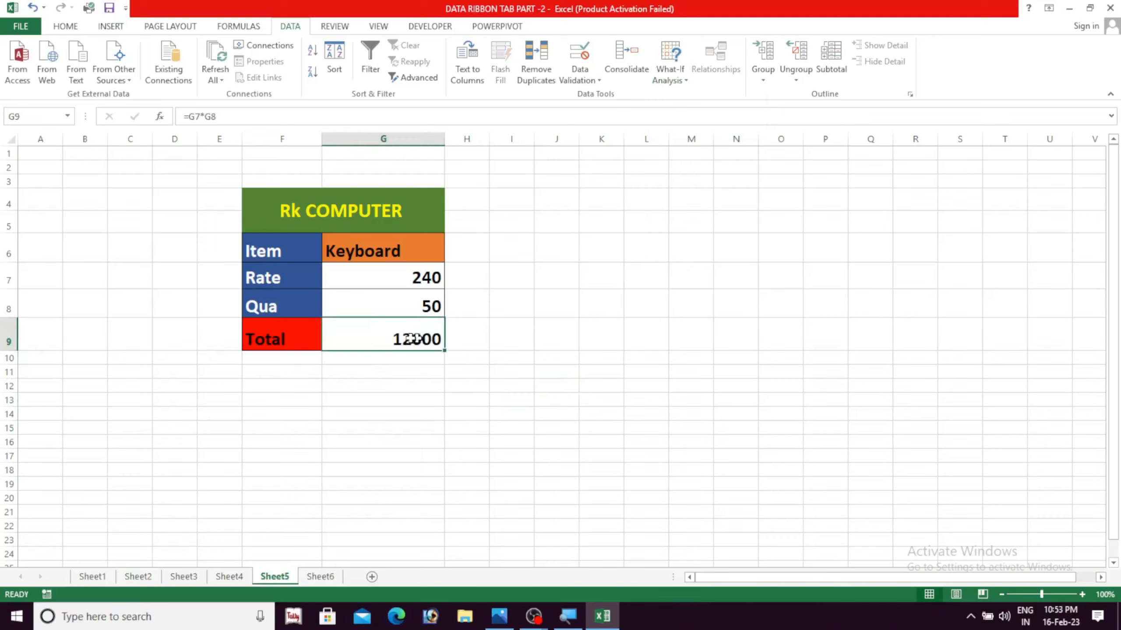
{"action": "left_click", "coordinate": [686, 80]}
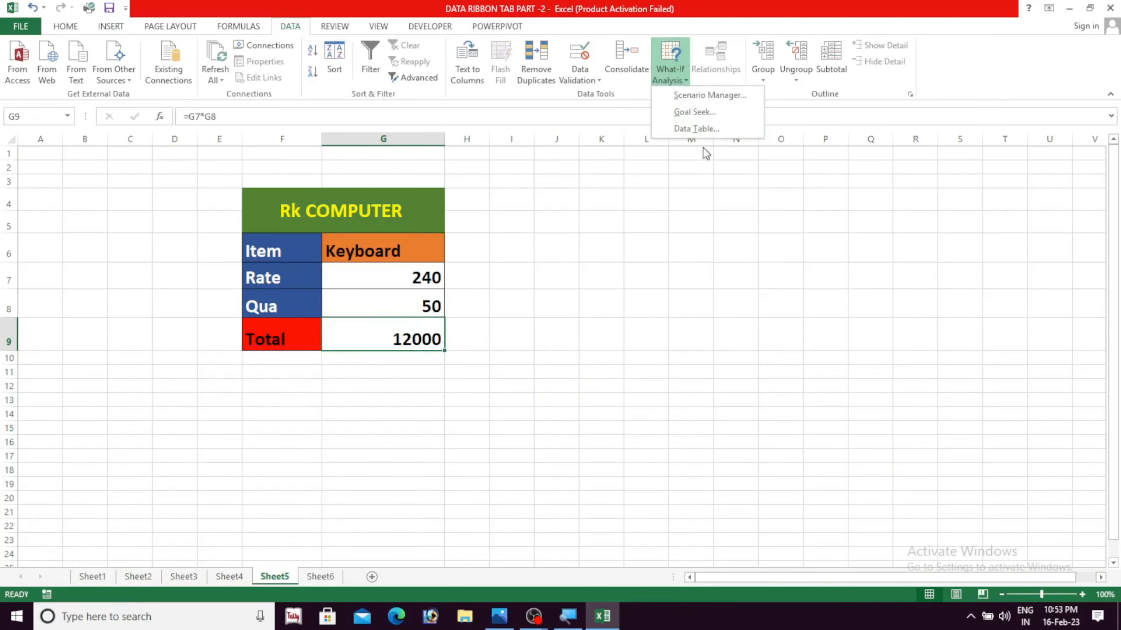
{"action": "left_click", "coordinate": [696, 115]}
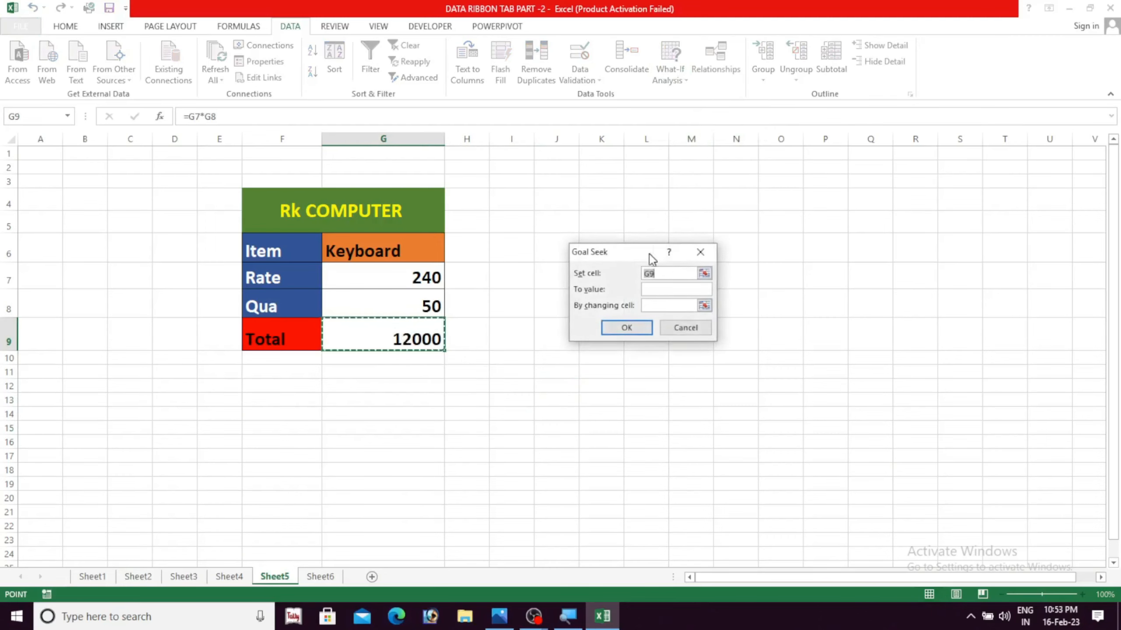
{"action": "left_click_drag", "start_coordinate": [650, 251], "coordinate": [590, 236]}
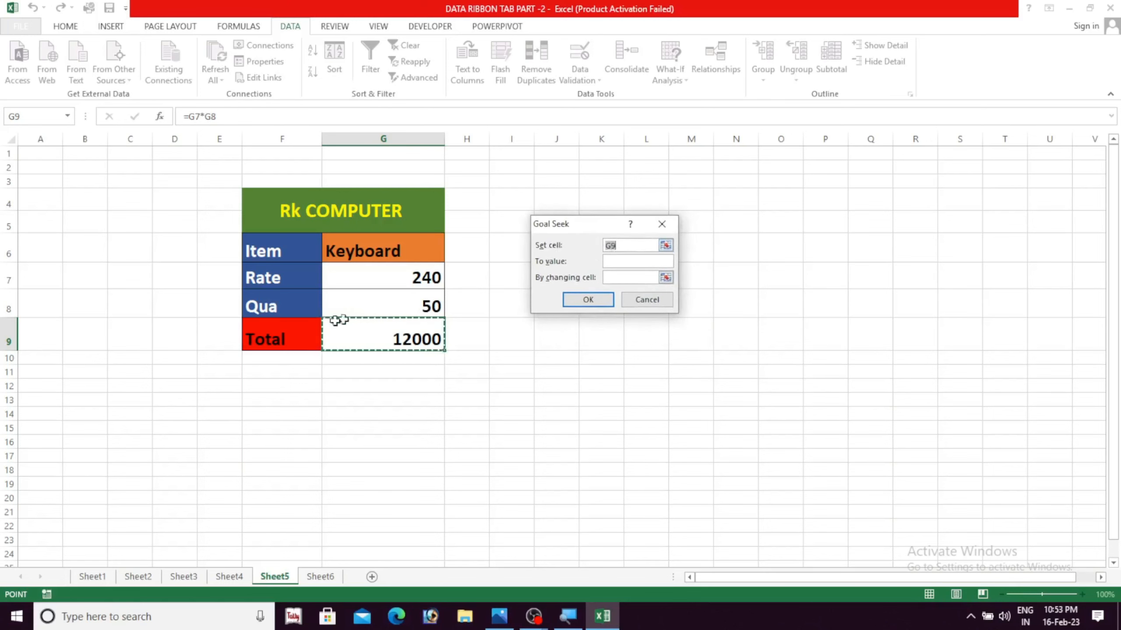
{"action": "mouse_move", "coordinate": [601, 224]}
{"action": "left_mouse_down"}
{"action": "mouse_move", "coordinate": [614, 219]}
{"action": "mouse_move", "coordinate": [608, 228]}
{"action": "left_mouse_up"}
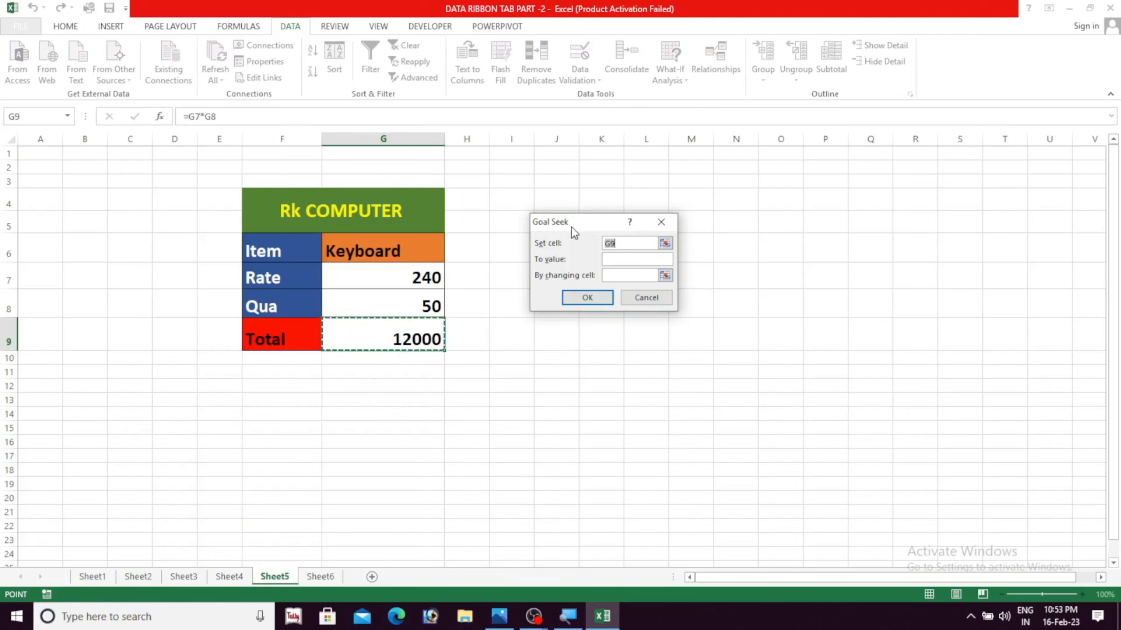
{"action": "left_click_drag", "start_coordinate": [578, 225], "coordinate": [563, 212]}
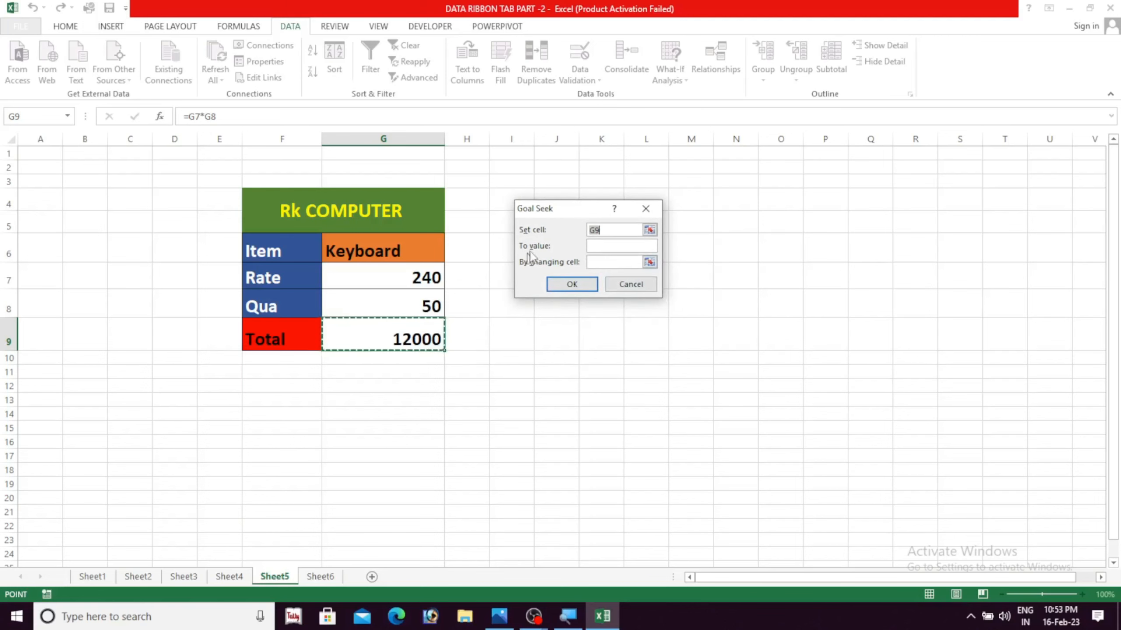
Run the Goal Seek to a value of 20000 by changing the quantity cell G8, and keep the solution
{"action": "left_click", "coordinate": [594, 247]}
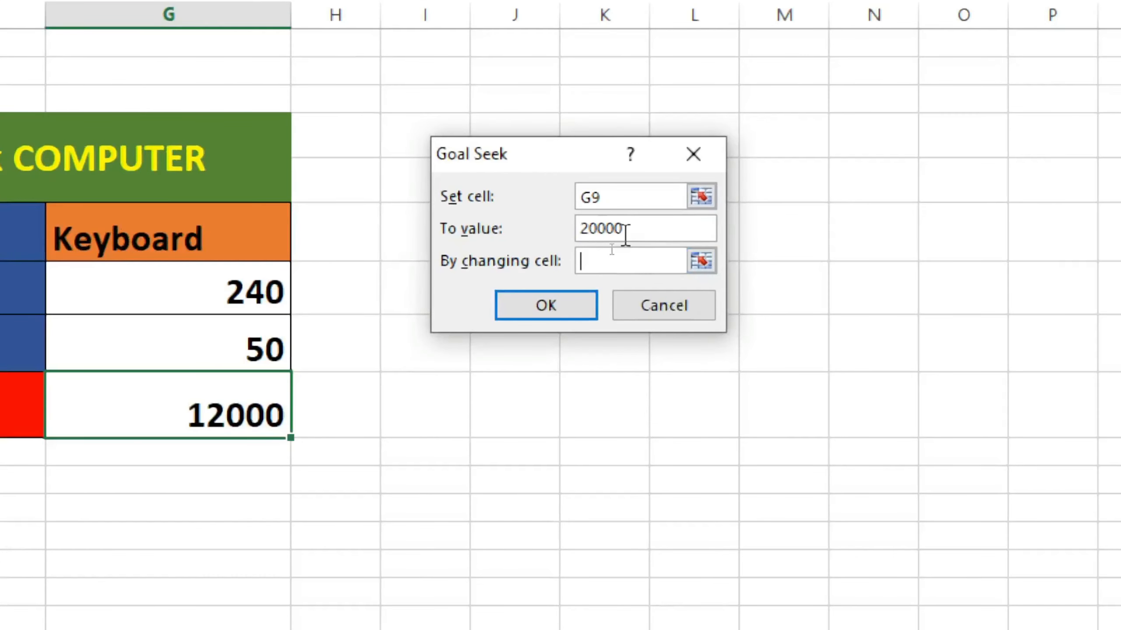
{"action": "left_click", "coordinate": [598, 265]}
{"action": "left_click", "coordinate": [247, 340]}
{"action": "left_click_drag", "start_coordinate": [597, 157], "coordinate": [555, 170]}
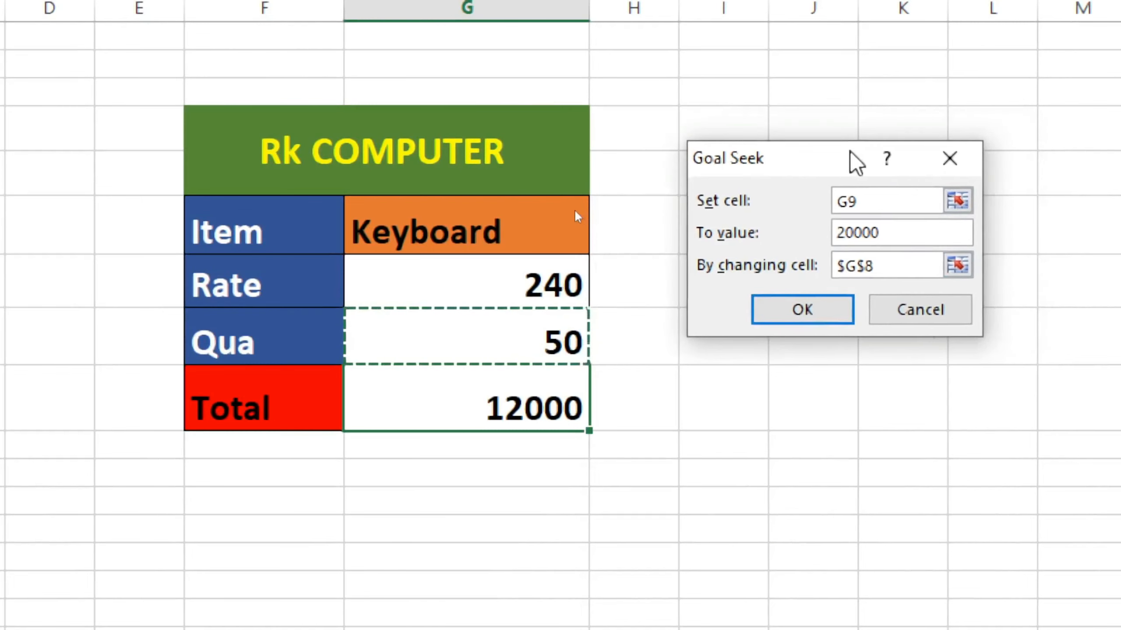
{"action": "left_click", "coordinate": [804, 315]}
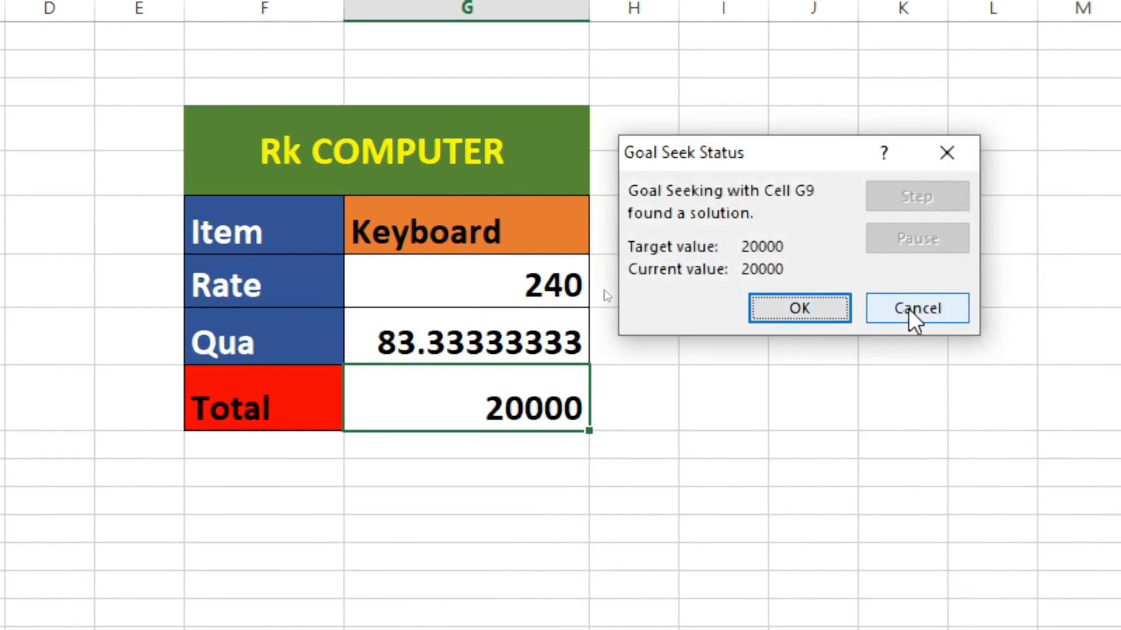
{"action": "left_click", "coordinate": [800, 308]}
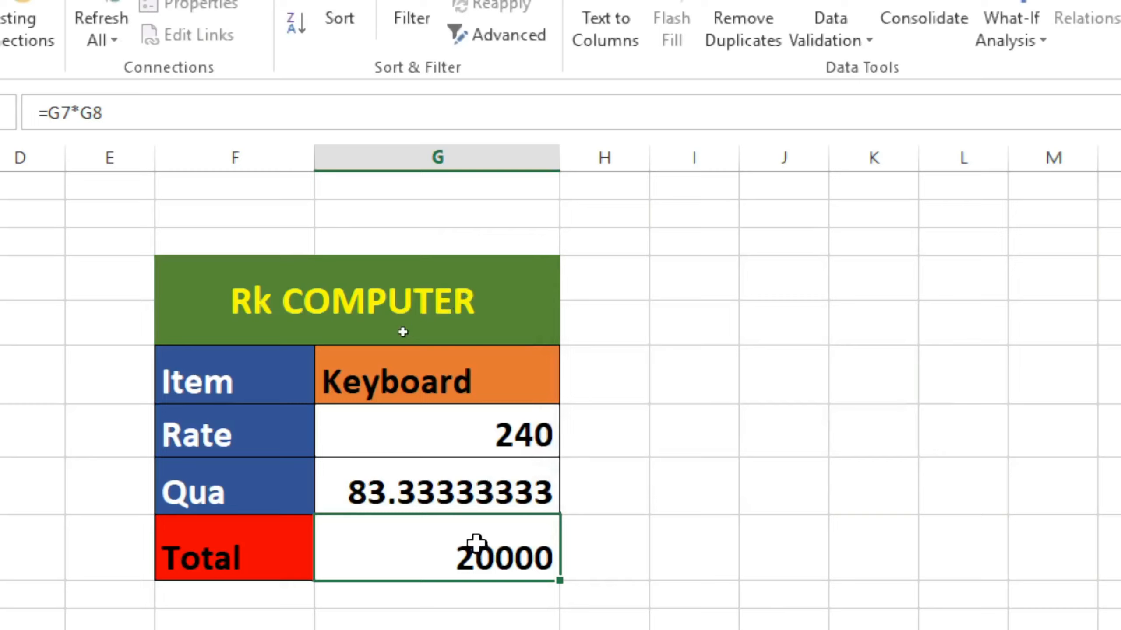
{"action": "scroll", "coordinate": [477, 543], "scroll_direction": "down", "scroll_amount": 1}
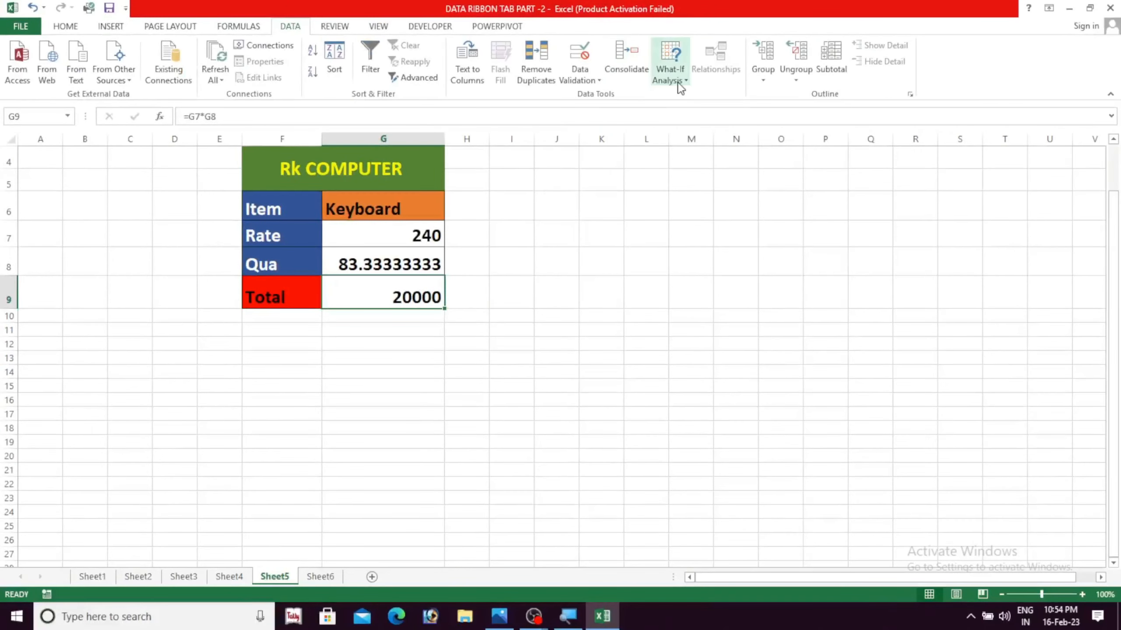
Add a new blank worksheet after Sheet6
{"action": "left_click", "coordinate": [1028, 45]}
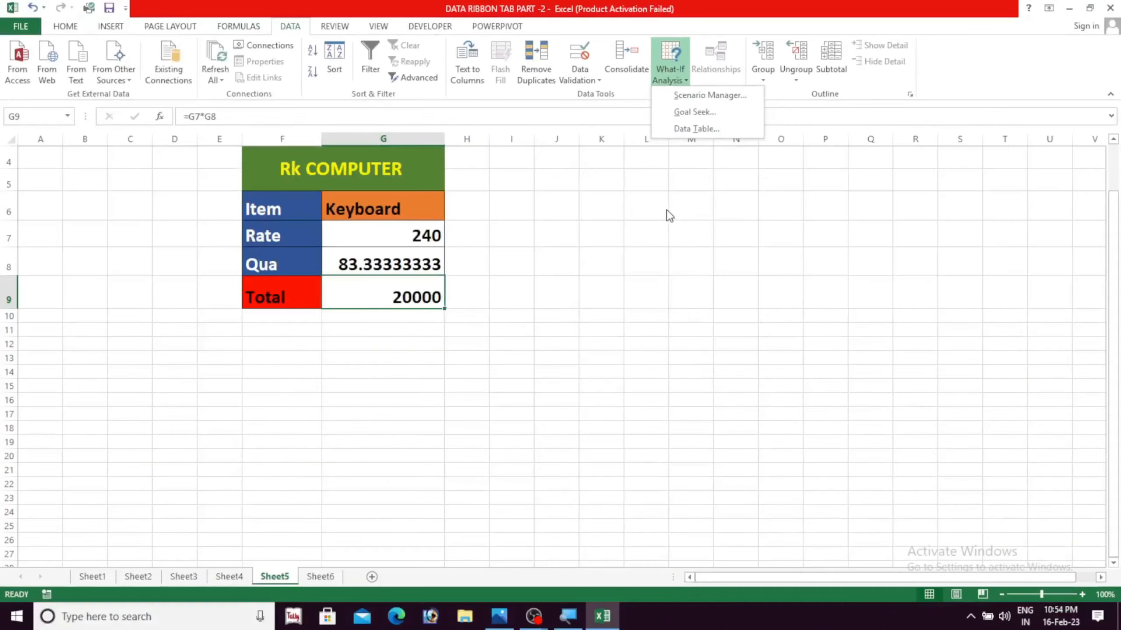
{"action": "left_click", "coordinate": [557, 475]}
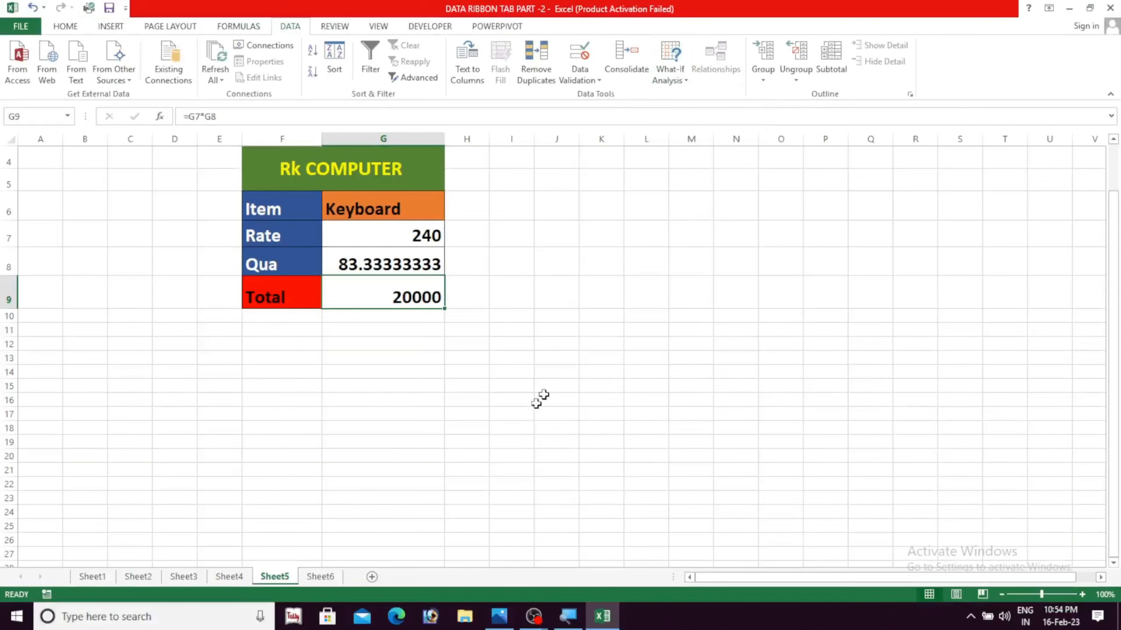
{"action": "left_click", "coordinate": [336, 581]}
{"action": "left_click", "coordinate": [371, 577]}
{"action": "left_click", "coordinate": [263, 459]}
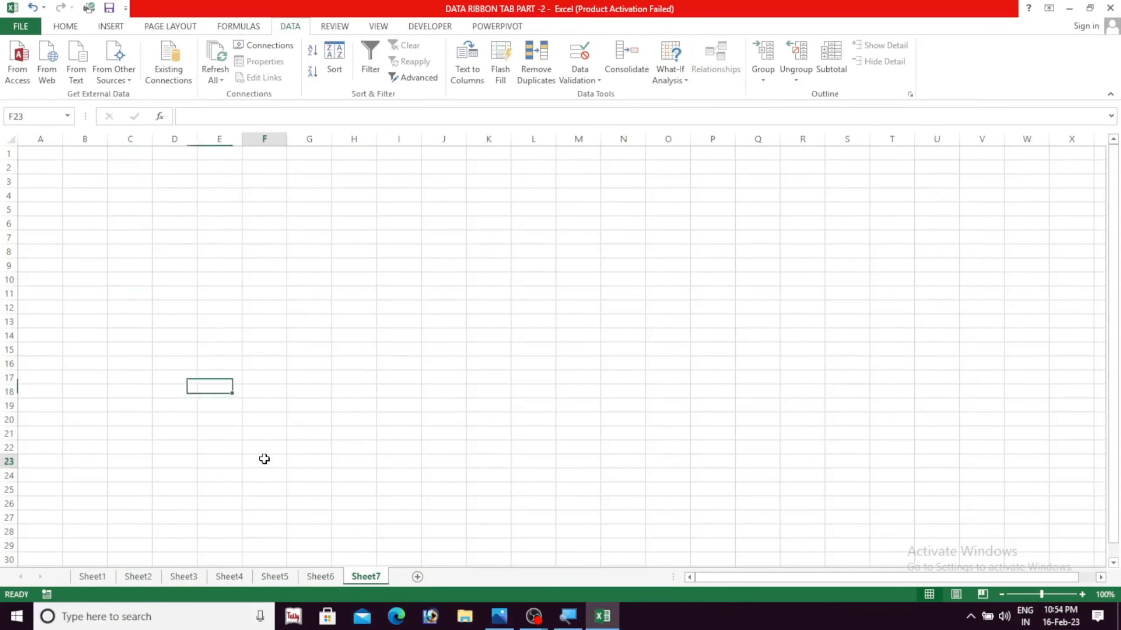
Enter 1 in cell C3 and 1 in cell B5 of the new sheet
{"action": "left_click", "coordinate": [131, 182]}
{"action": "type", "text": "1"}
{"action": "left_click", "coordinate": [95, 208]}
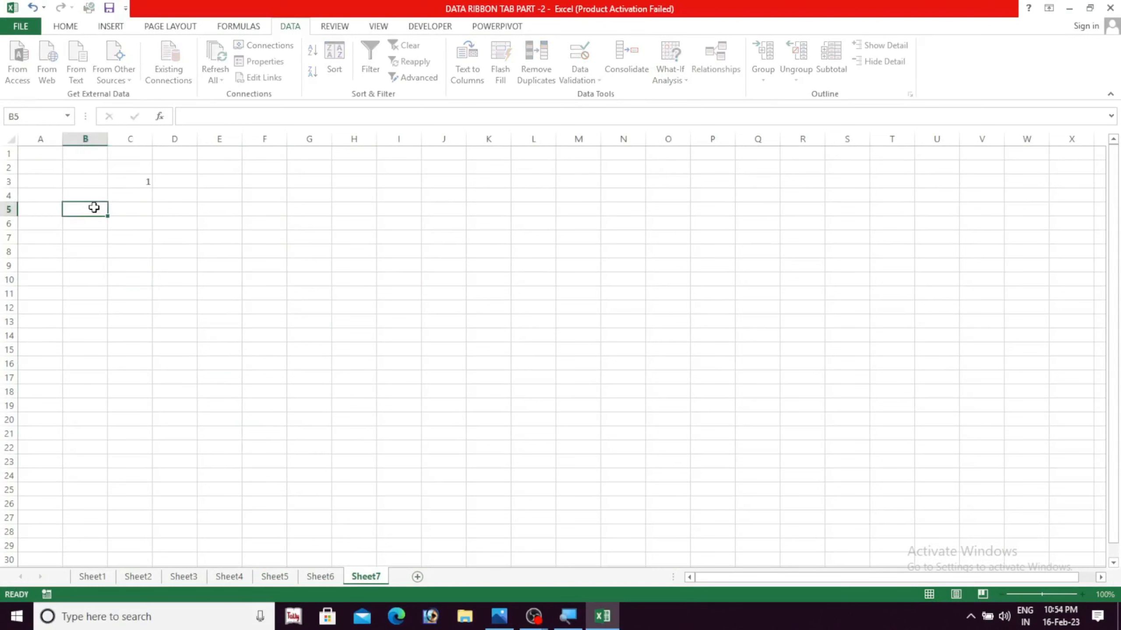
{"action": "type", "text": "1"}
Enter the formula =C3*B5 in cell C6 to multiply the two input cells
{"action": "left_click", "coordinate": [146, 227]}
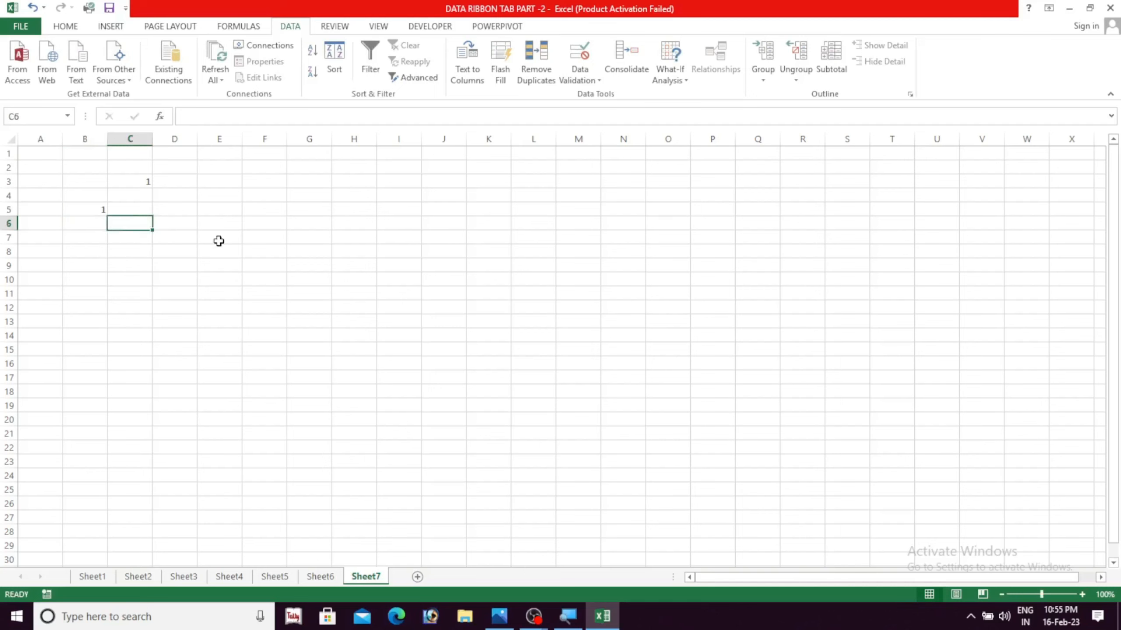
{"action": "type", "text": "="}
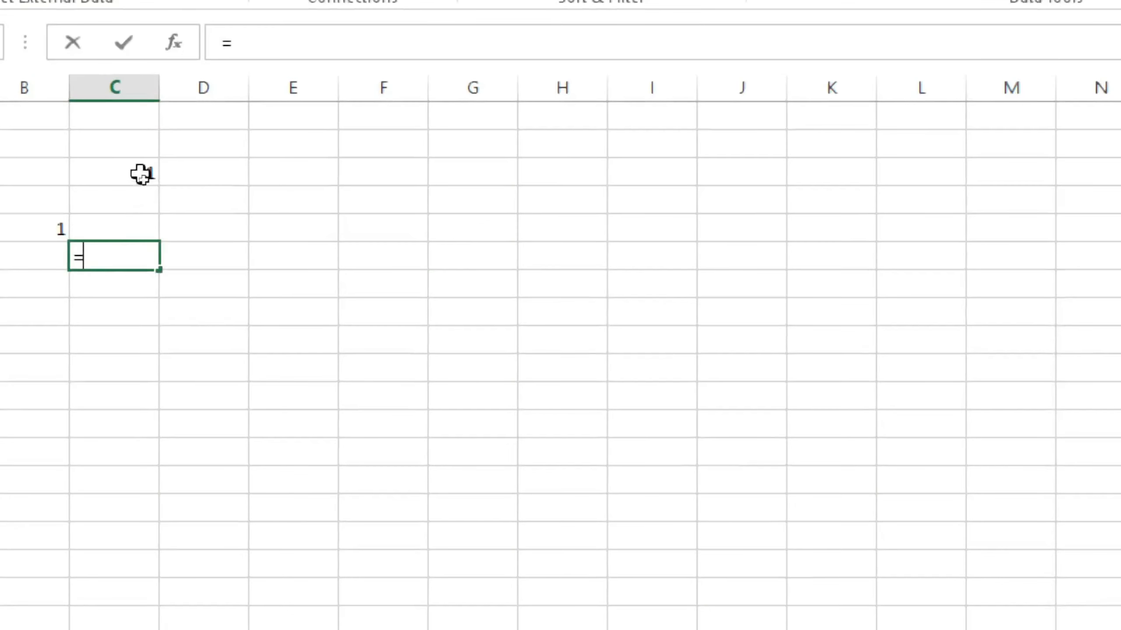
{"action": "left_click", "coordinate": [146, 179]}
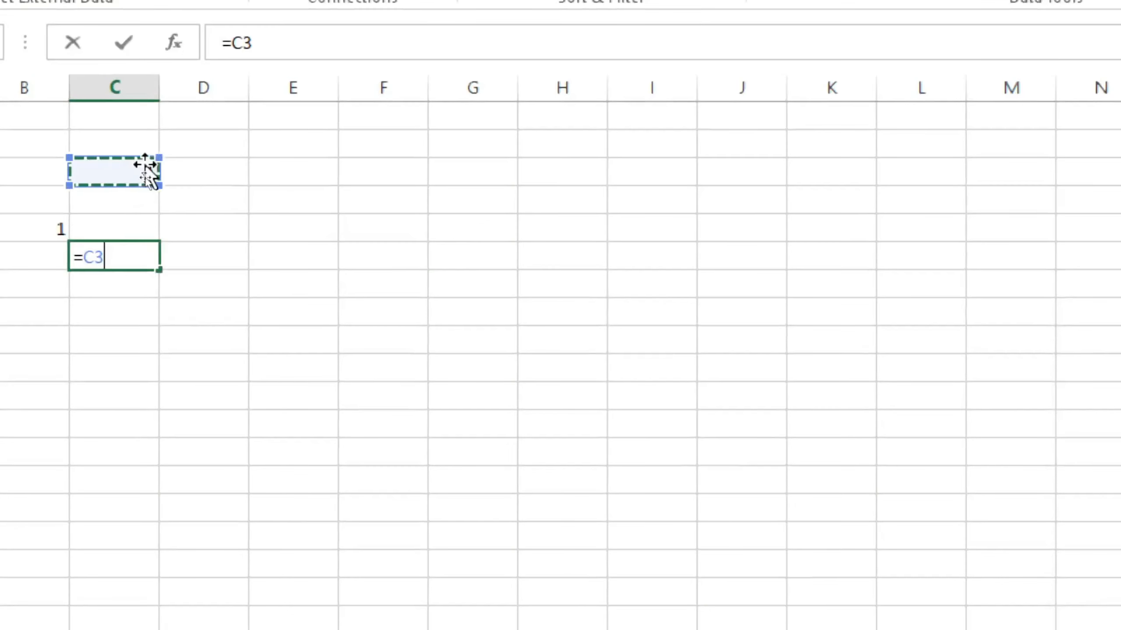
{"action": "type", "text": "*"}
{"action": "left_click", "coordinate": [49, 228]}
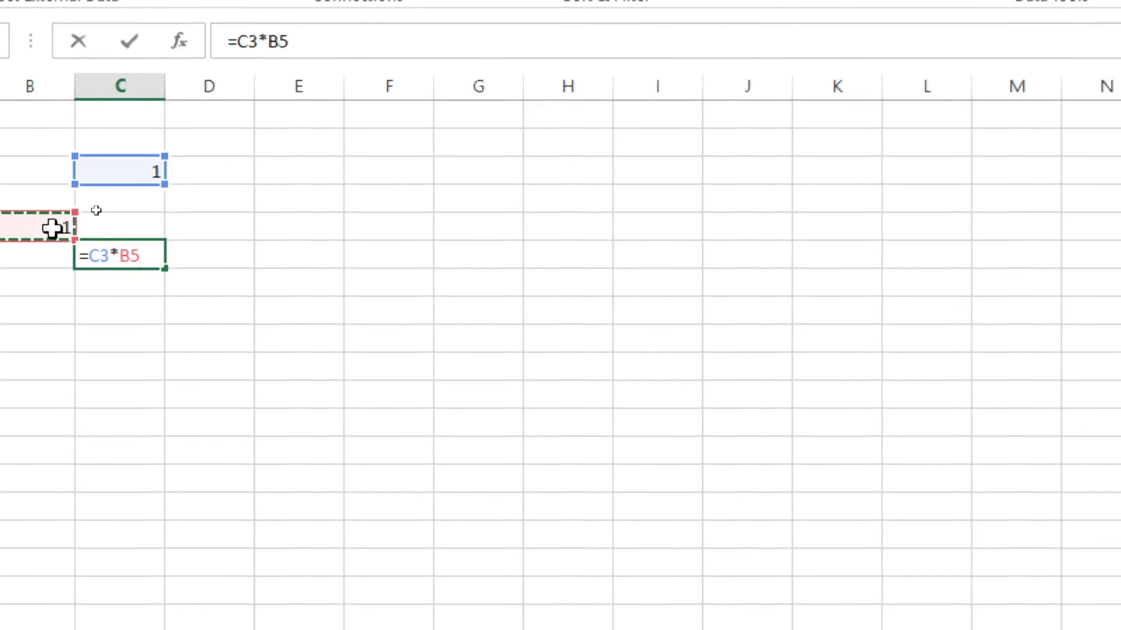
{"action": "key", "text": "Return"}
{"action": "left_click", "coordinate": [166, 388]}
{"action": "left_click", "coordinate": [129, 250]}
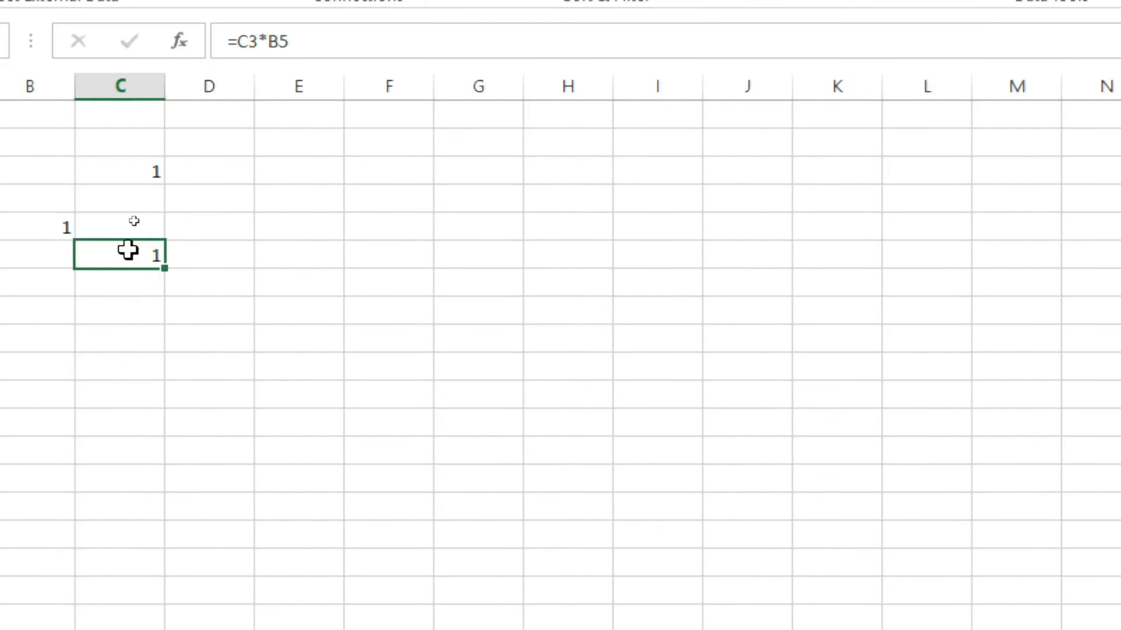
Fill cells C7 to C15 with the numbers 2 through 10 down the column below the formula
{"action": "left_click", "coordinate": [143, 278]}
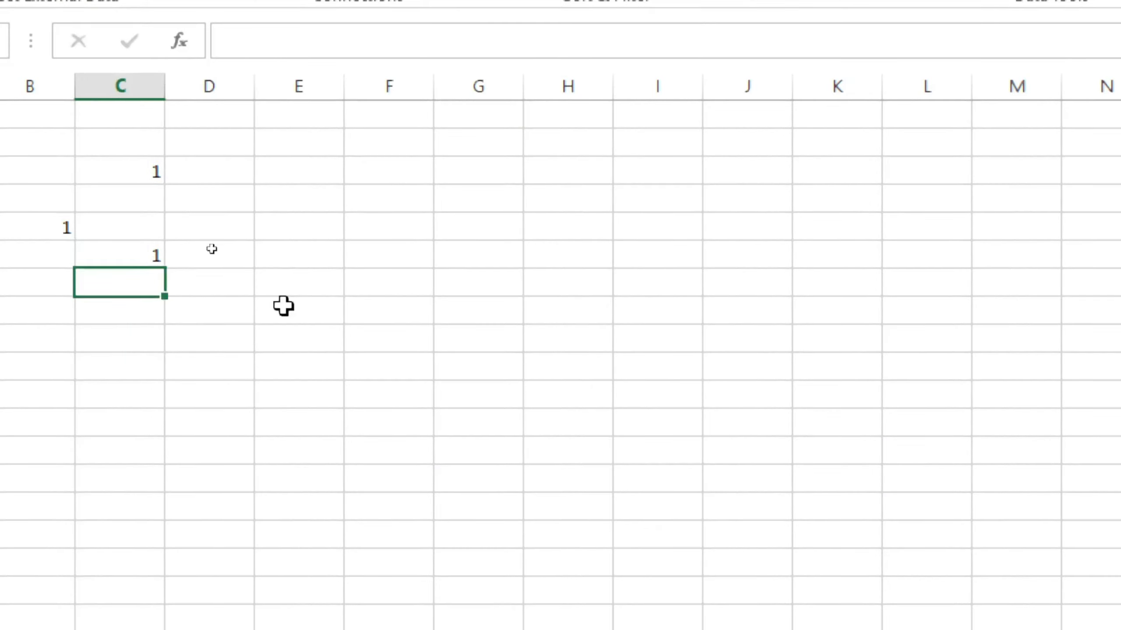
{"action": "type", "text": "2"}
{"action": "key", "text": "Return"}
{"action": "type", "text": "3"}
{"action": "key", "text": "Return"}
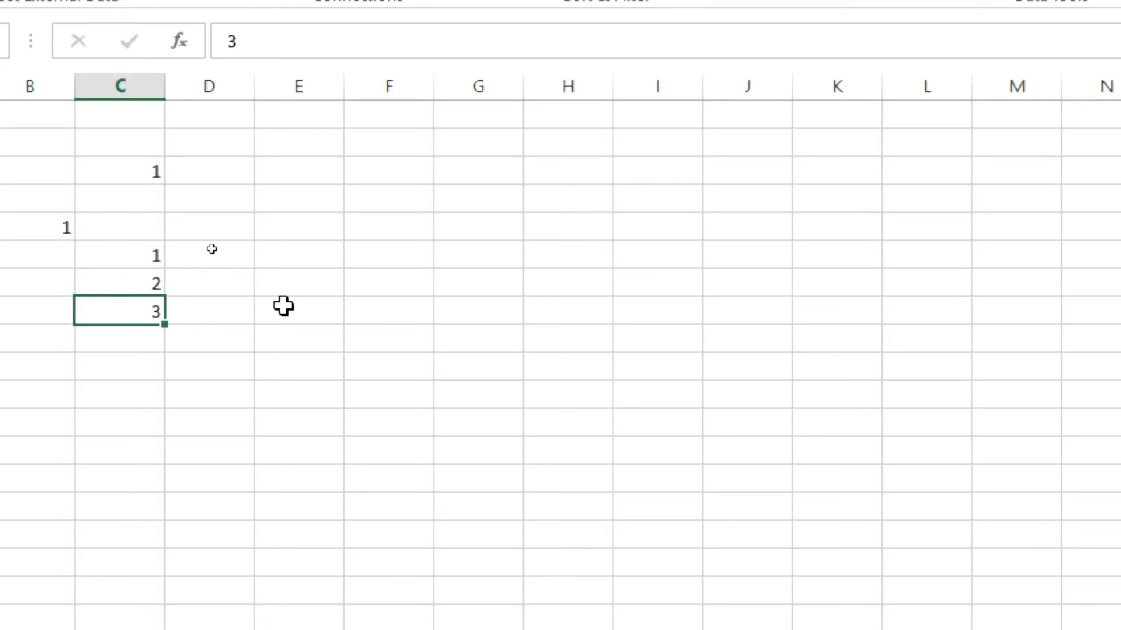
{"action": "type", "text": "4"}
{"action": "key", "text": "Return"}
{"action": "type", "text": "5"}
{"action": "key", "text": "Return"}
{"action": "type", "text": "6"}
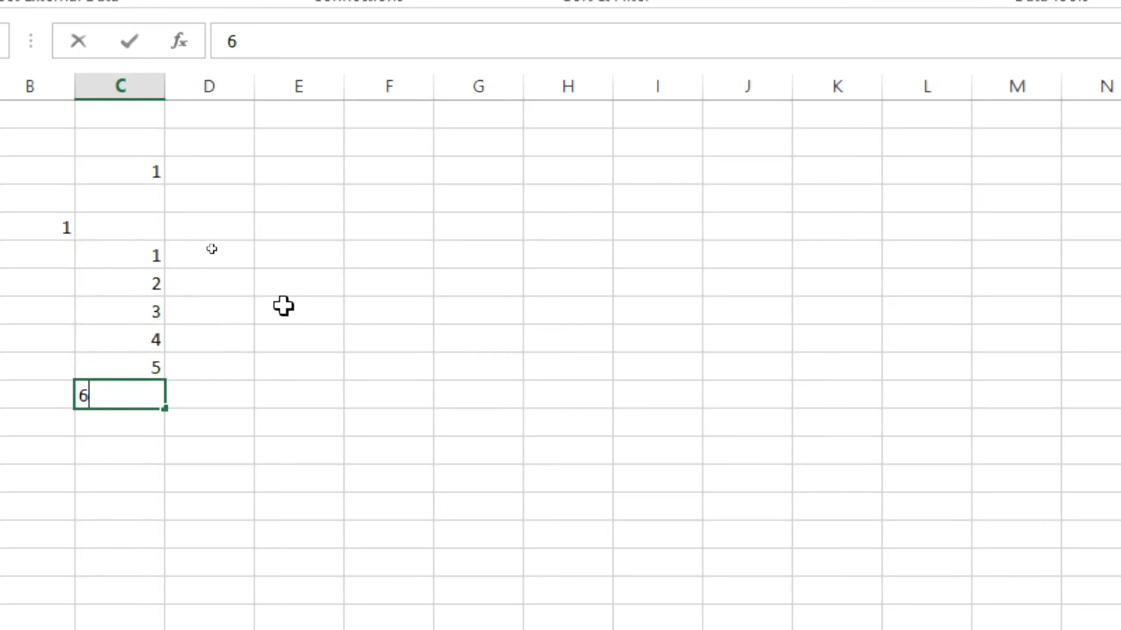
{"action": "key", "text": "Return"}
{"action": "type", "text": "7"}
{"action": "key", "text": "Return"}
{"action": "type", "text": "8"}
{"action": "key", "text": "Return"}
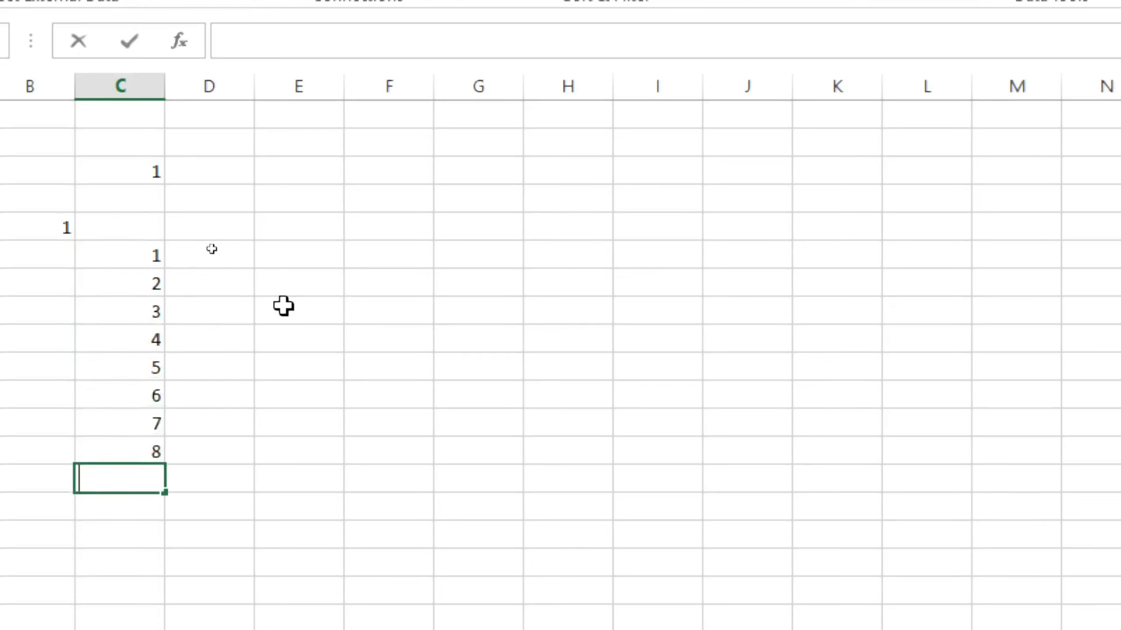
{"action": "type", "text": "9"}
{"action": "key", "text": "Return"}
{"action": "type", "text": "10"}
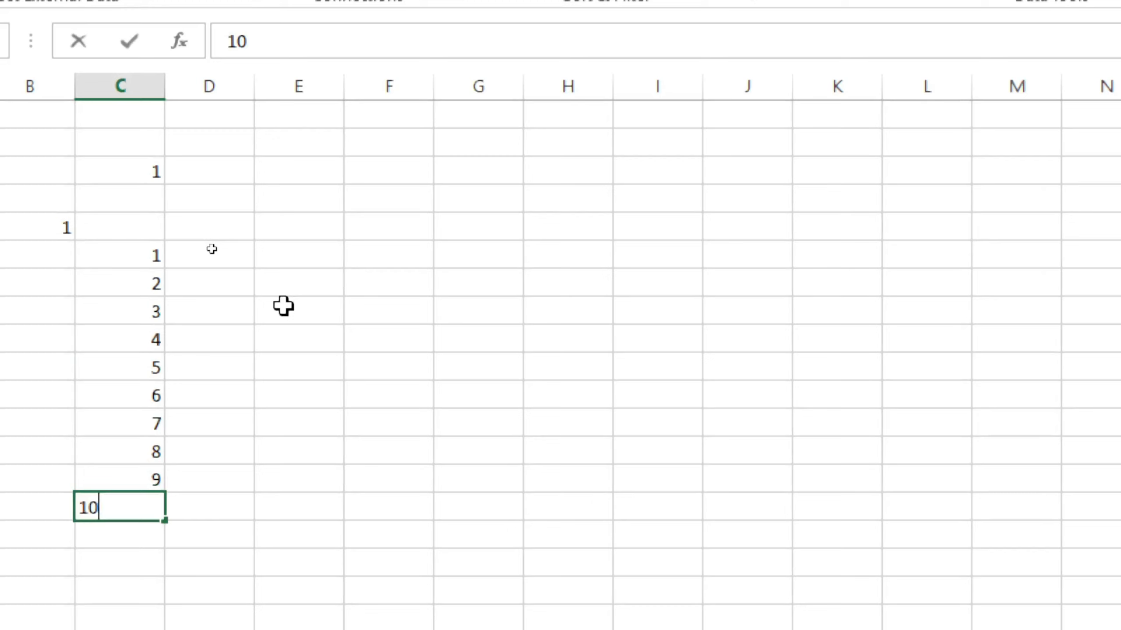
{"action": "key", "text": "Return"}
Fill cells D6 to L6 with the numbers 2 through 10 across the row beside the formula
{"action": "left_click", "coordinate": [208, 252]}
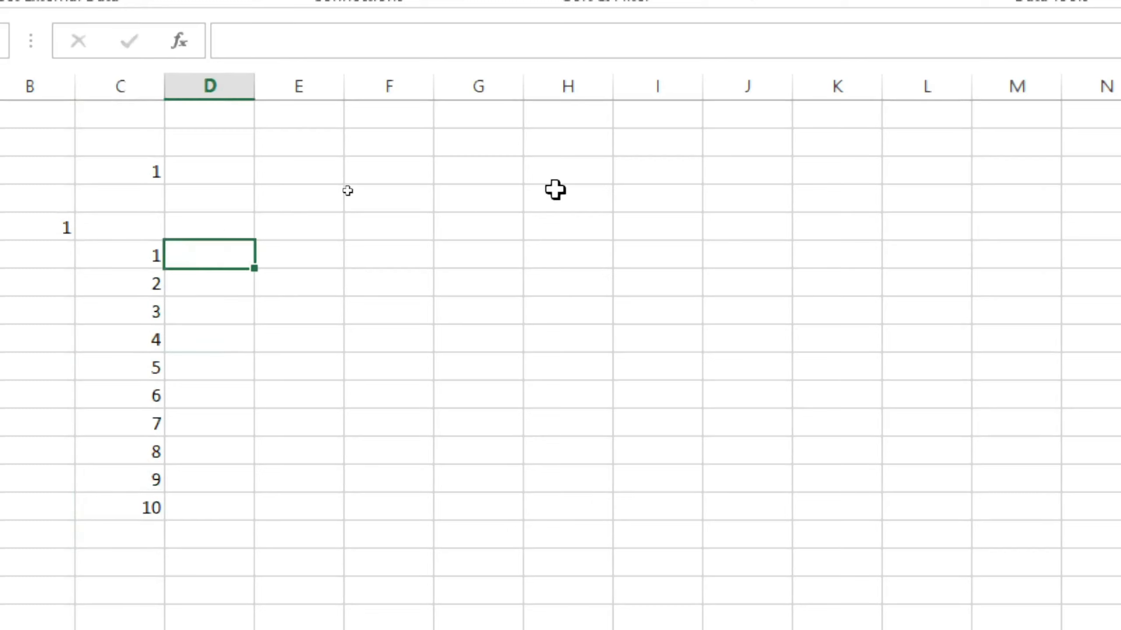
{"action": "type", "text": "2"}
{"action": "key", "text": "Tab"}
{"action": "type", "text": "3"}
{"action": "key", "text": "Tab"}
{"action": "type", "text": "4"}
{"action": "key", "text": "Tab"}
{"action": "type", "text": "5"}
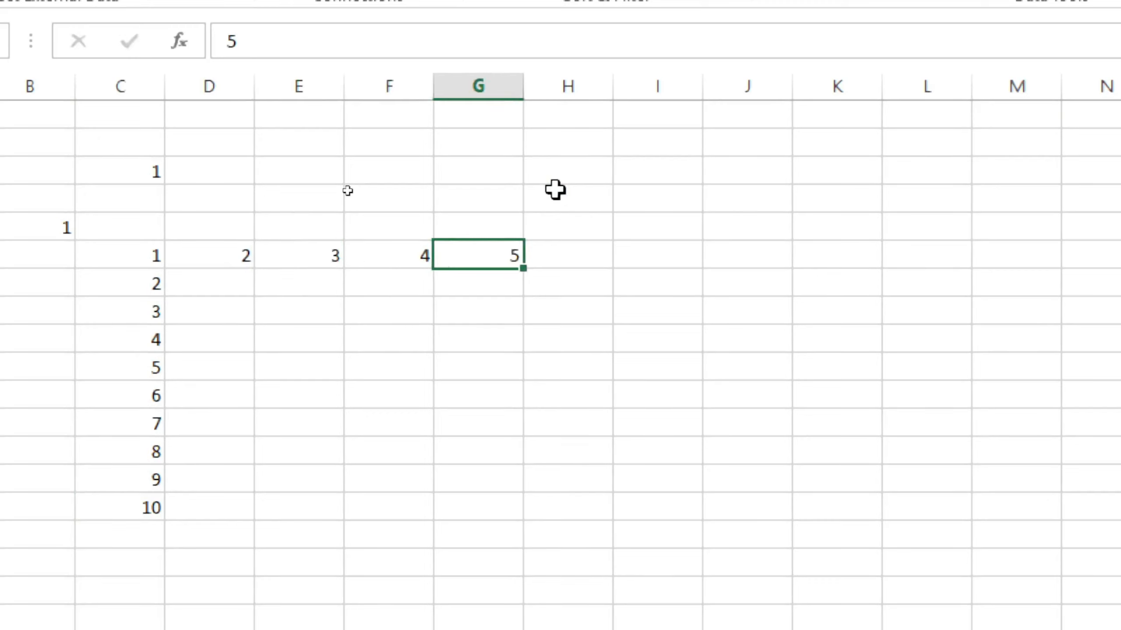
{"action": "key", "text": "Tab"}
{"action": "type", "text": "6"}
{"action": "key", "text": "Tab"}
{"action": "type", "text": "7"}
{"action": "key", "text": "Tab"}
{"action": "type", "text": "8"}
{"action": "key", "text": "Tab"}
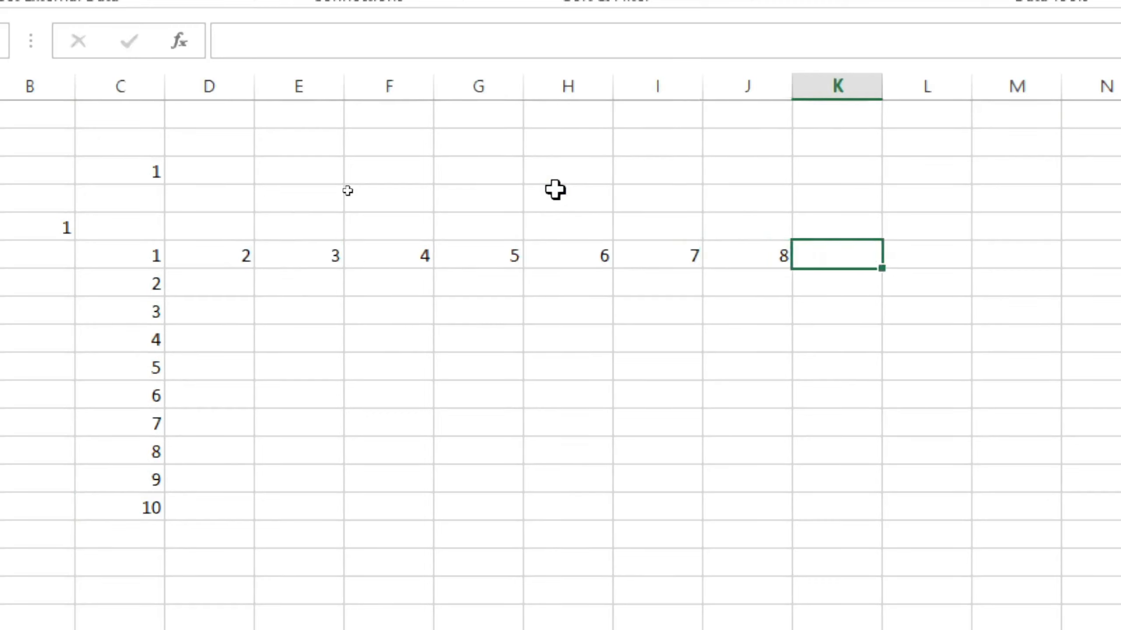
{"action": "type", "text": "9"}
{"action": "key", "text": "Tab"}
{"action": "type", "text": "10"}
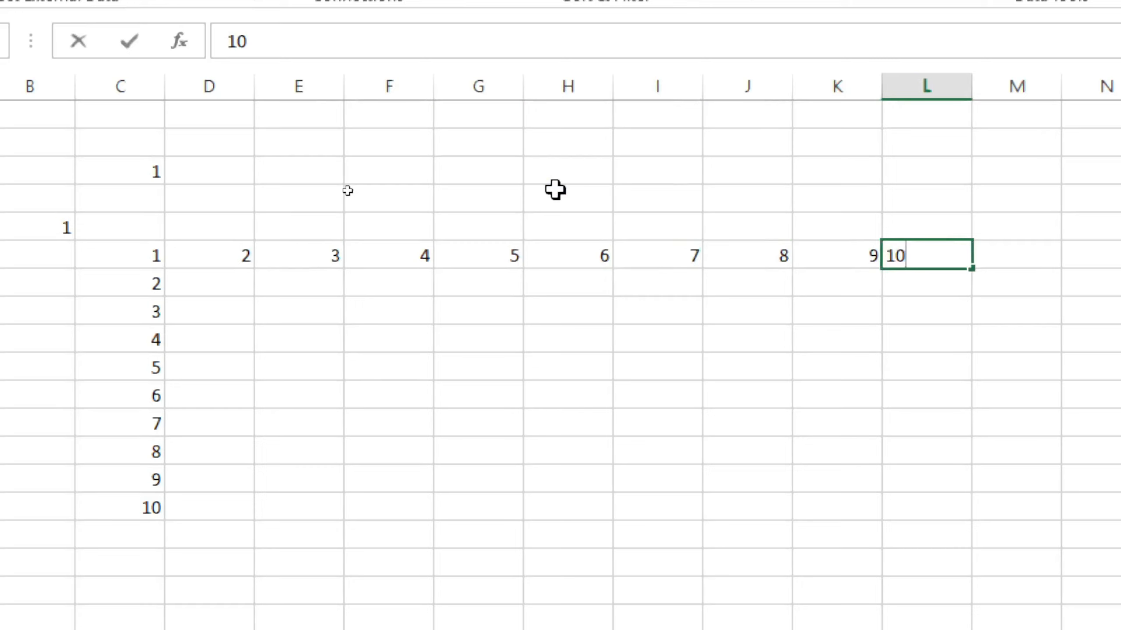
{"action": "left_click", "coordinate": [772, 452]}
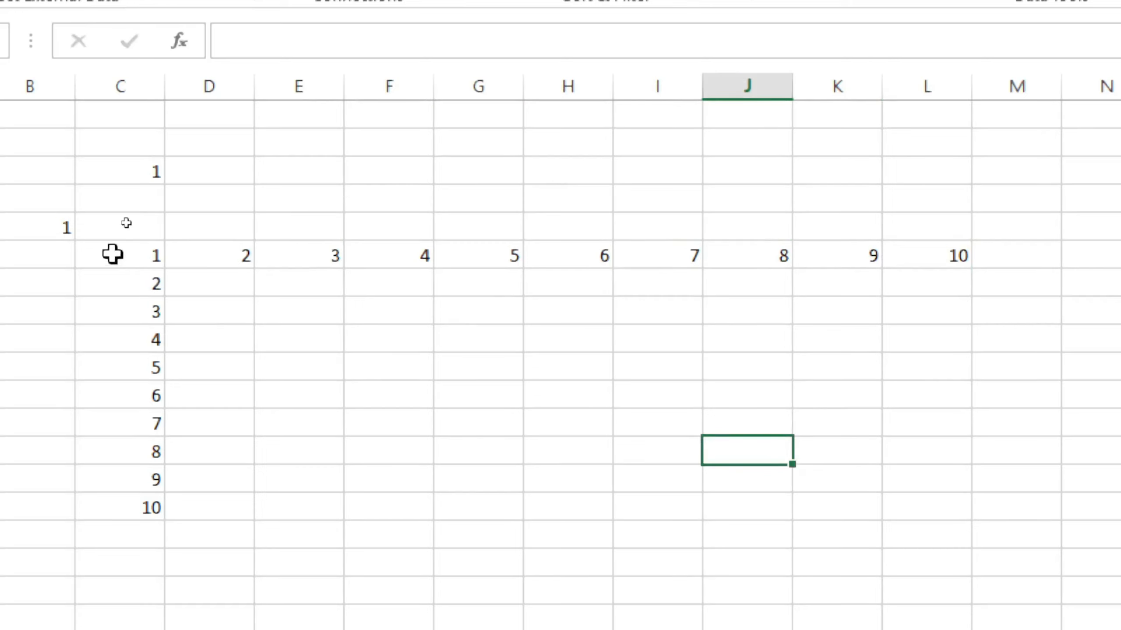
Create a What-If Data Table over C6:L15 with row input cell C3 and column input cell B5
{"action": "left_click_drag", "start_coordinate": [113, 255], "coordinate": [945, 491]}
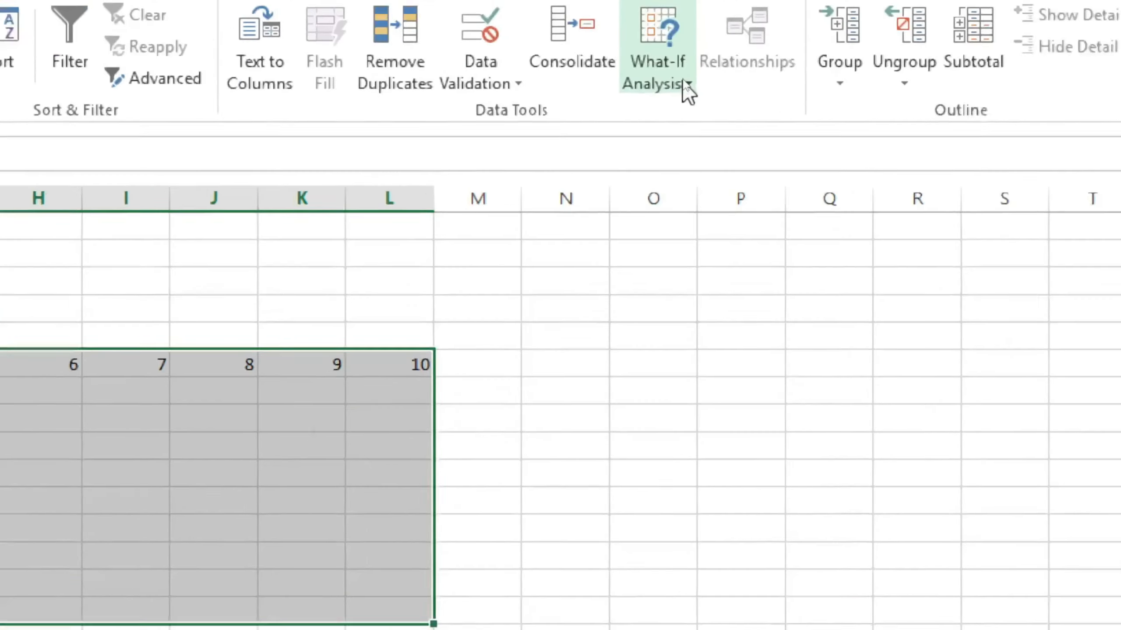
{"action": "left_click", "coordinate": [684, 87]}
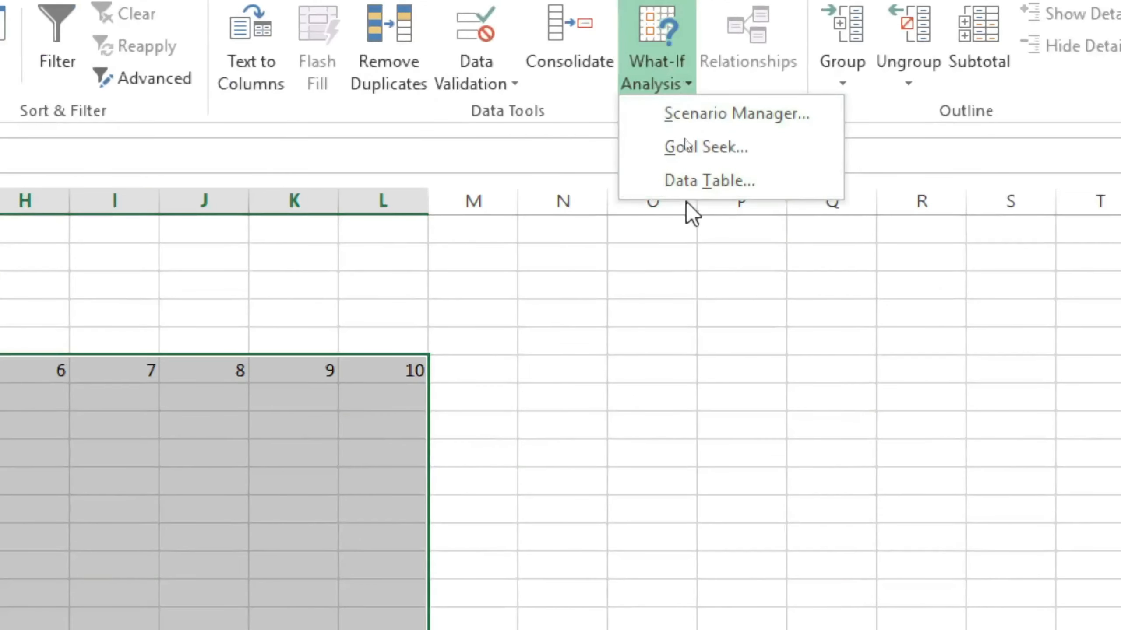
{"action": "left_click", "coordinate": [689, 183]}
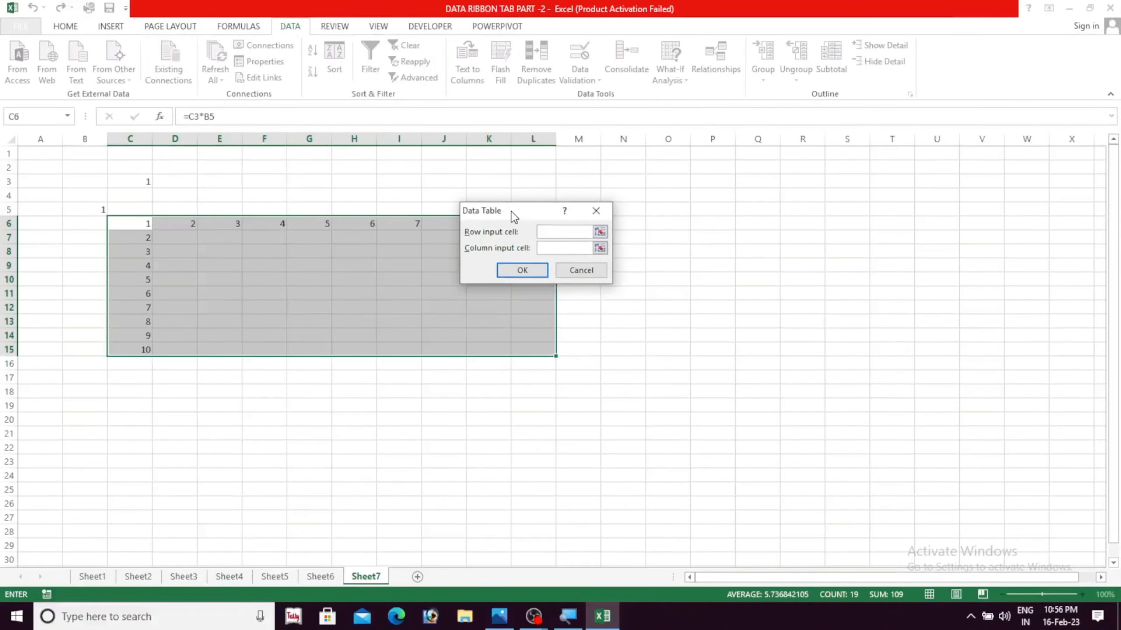
{"action": "left_click_drag", "start_coordinate": [512, 211], "coordinate": [248, 240]}
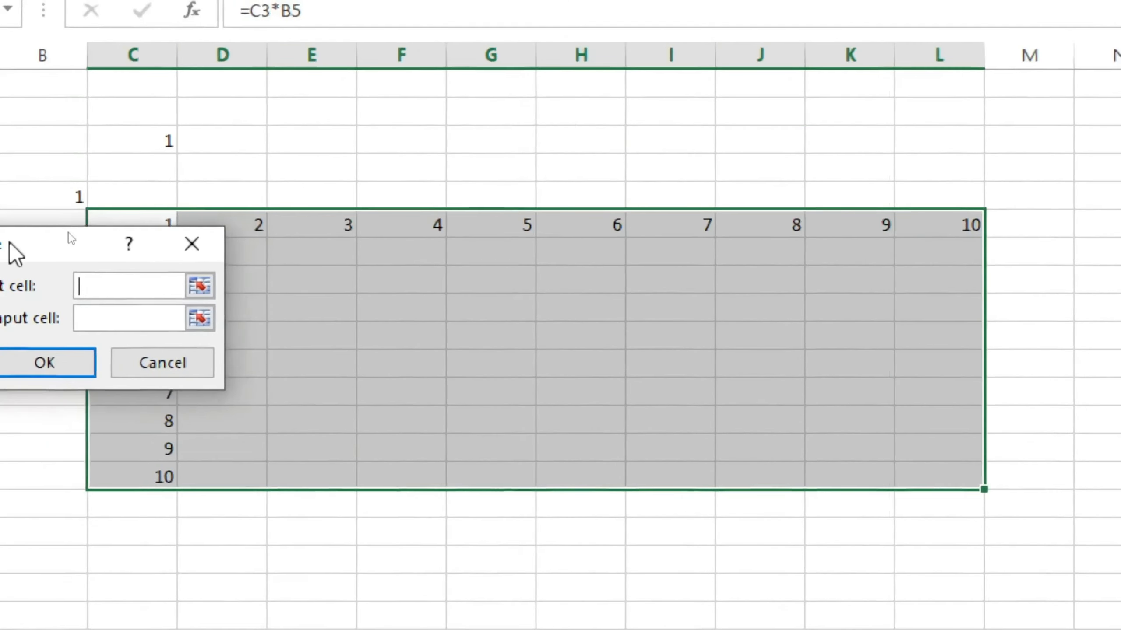
{"action": "left_click_drag", "start_coordinate": [16, 253], "coordinate": [370, 221]}
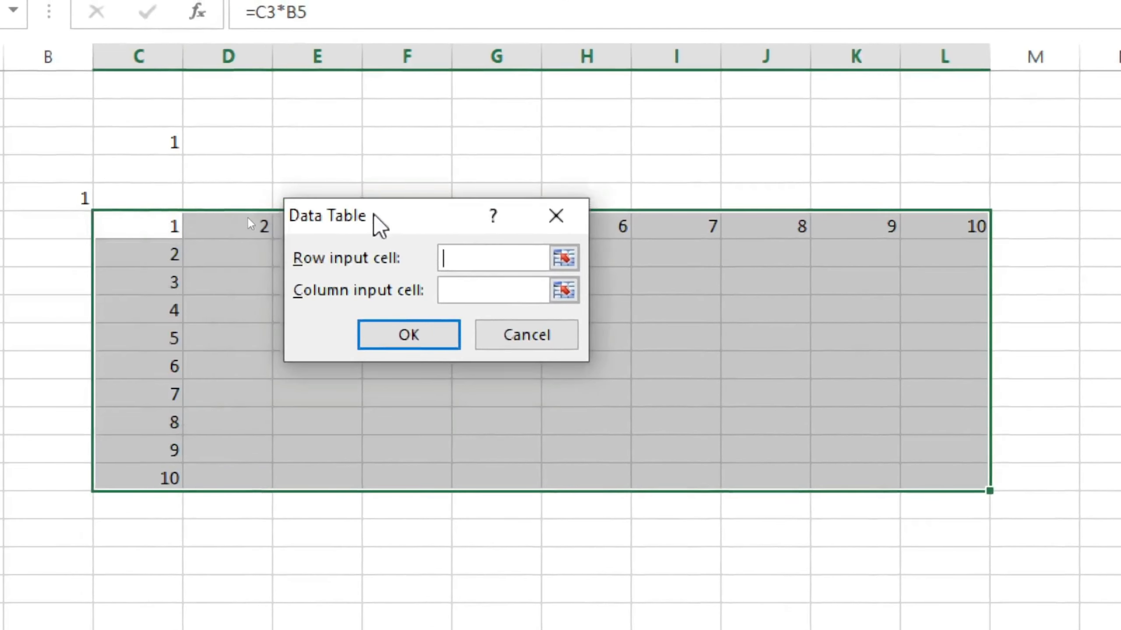
{"action": "left_click", "coordinate": [151, 139]}
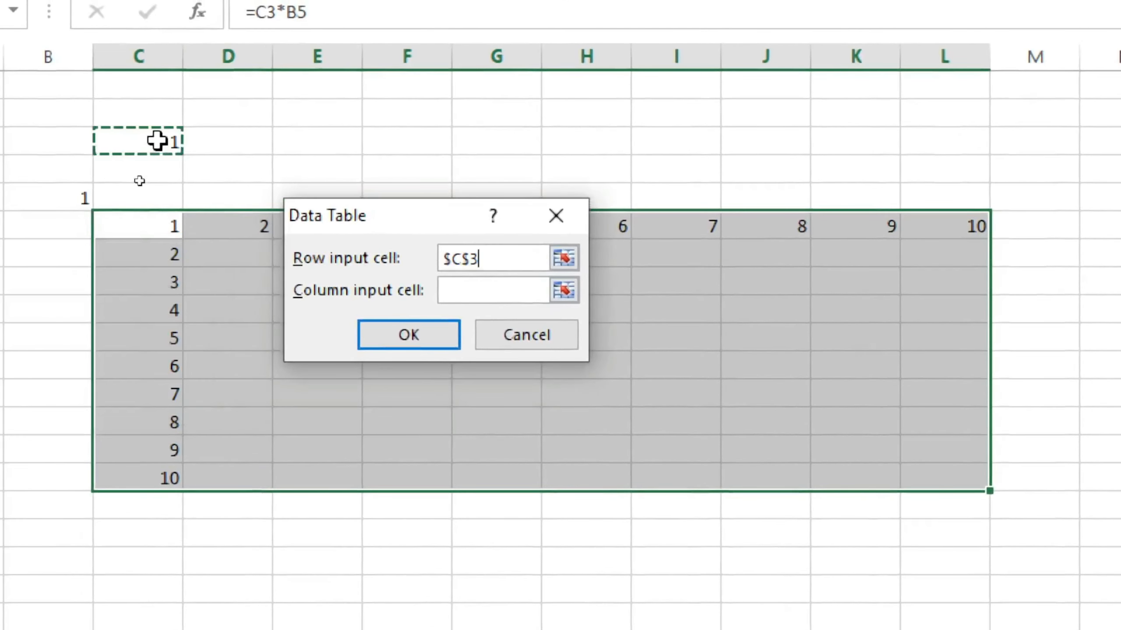
{"action": "left_click", "coordinate": [462, 291]}
{"action": "left_click", "coordinate": [62, 190]}
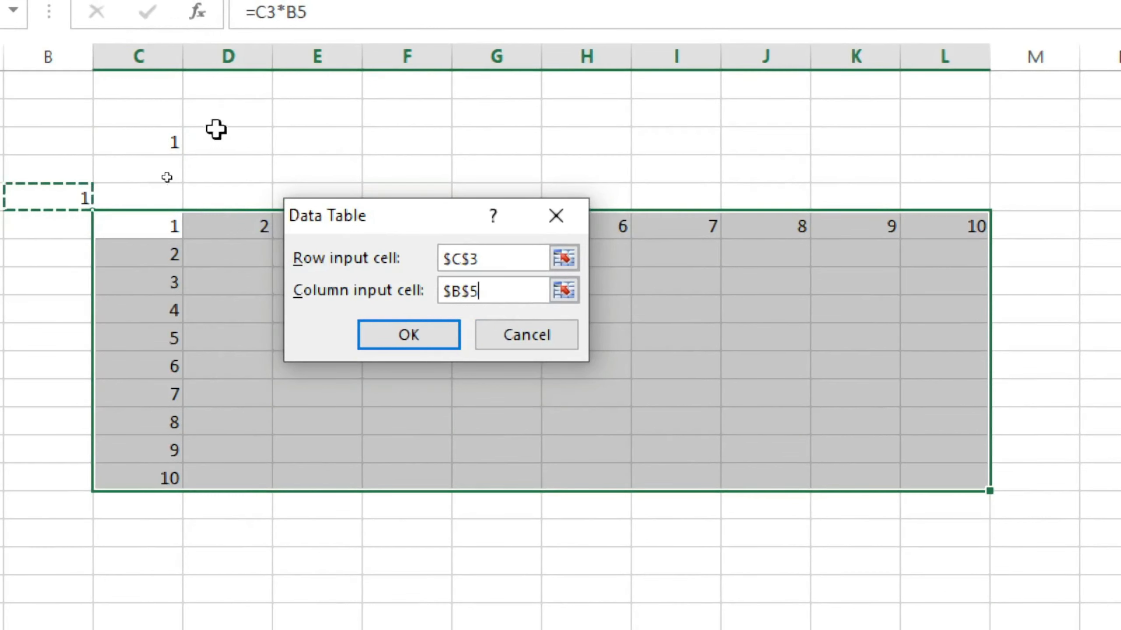
{"action": "left_click_drag", "start_coordinate": [436, 207], "coordinate": [508, 177]}
{"action": "left_click", "coordinate": [489, 302]}
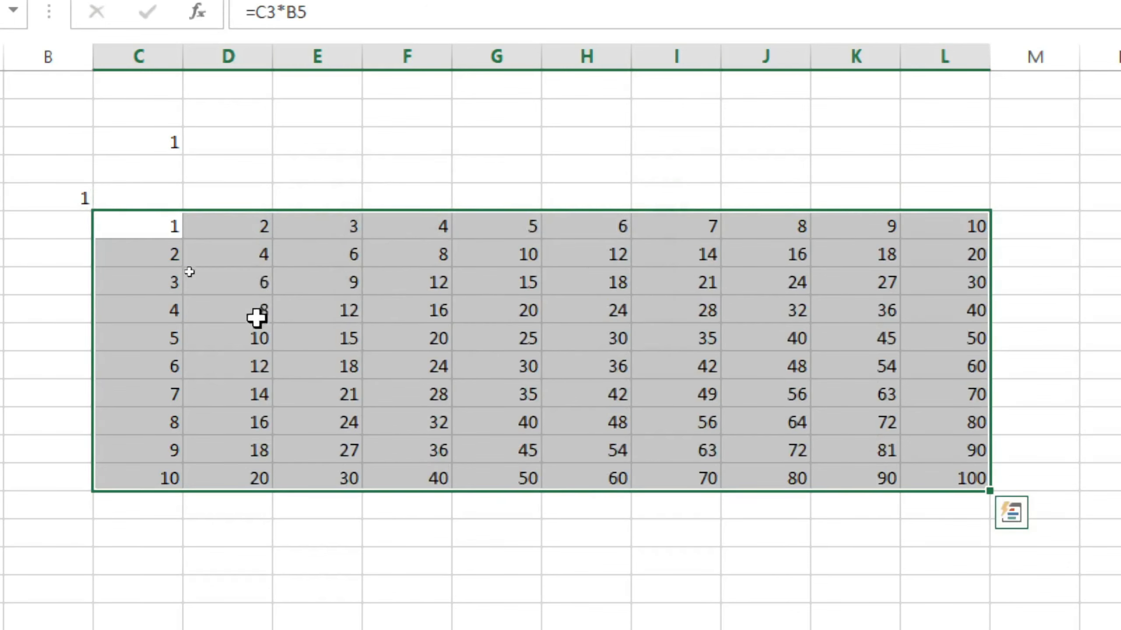
{"action": "left_click", "coordinate": [158, 161]}
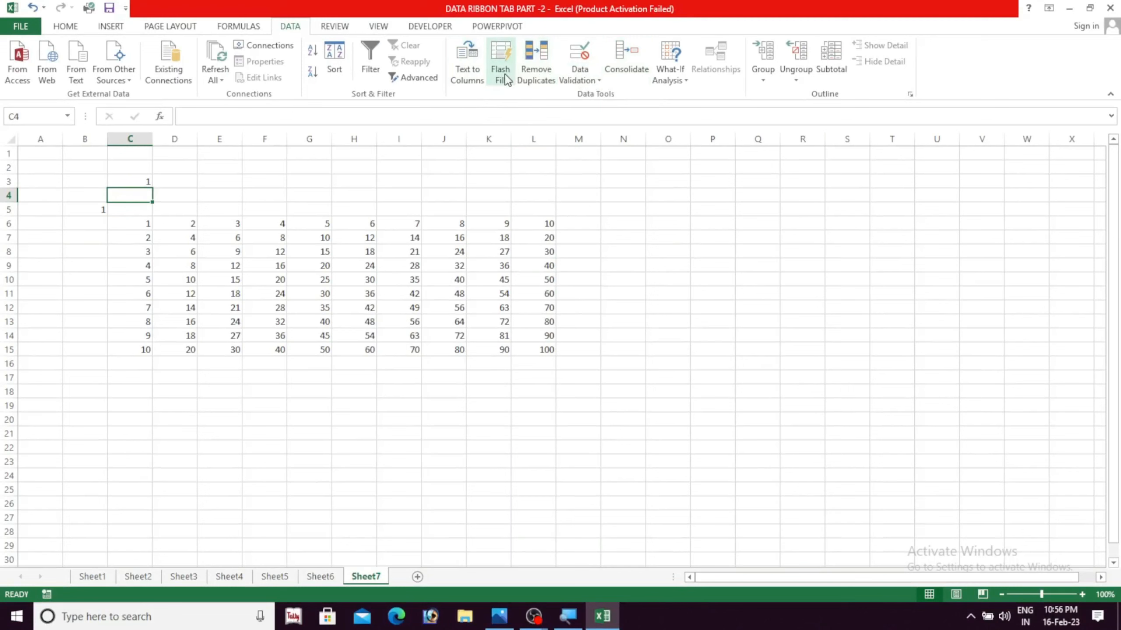
{"action": "left_click", "coordinate": [634, 340]}
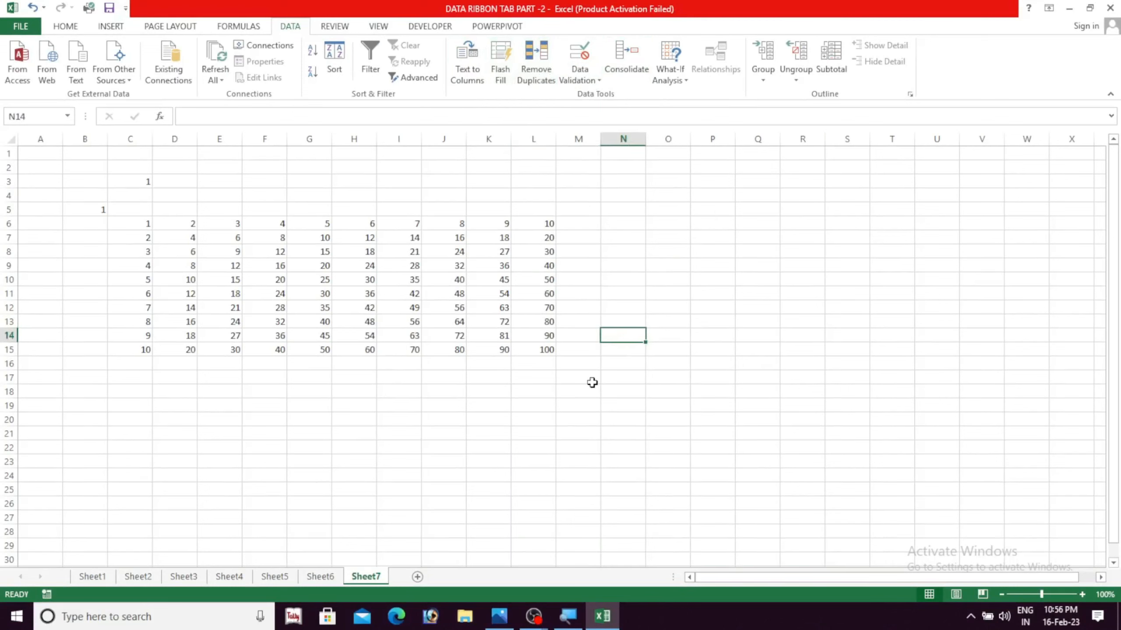
{"action": "left_click", "coordinate": [580, 414]}
{"action": "left_click", "coordinate": [581, 389]}
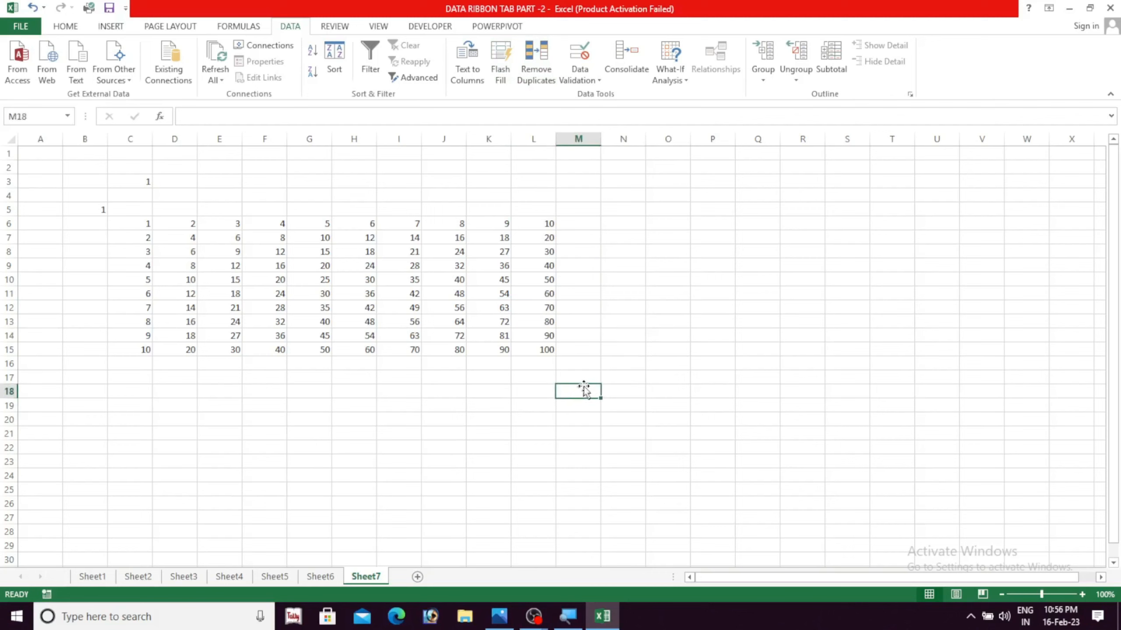
{"action": "left_click", "coordinate": [547, 375]}
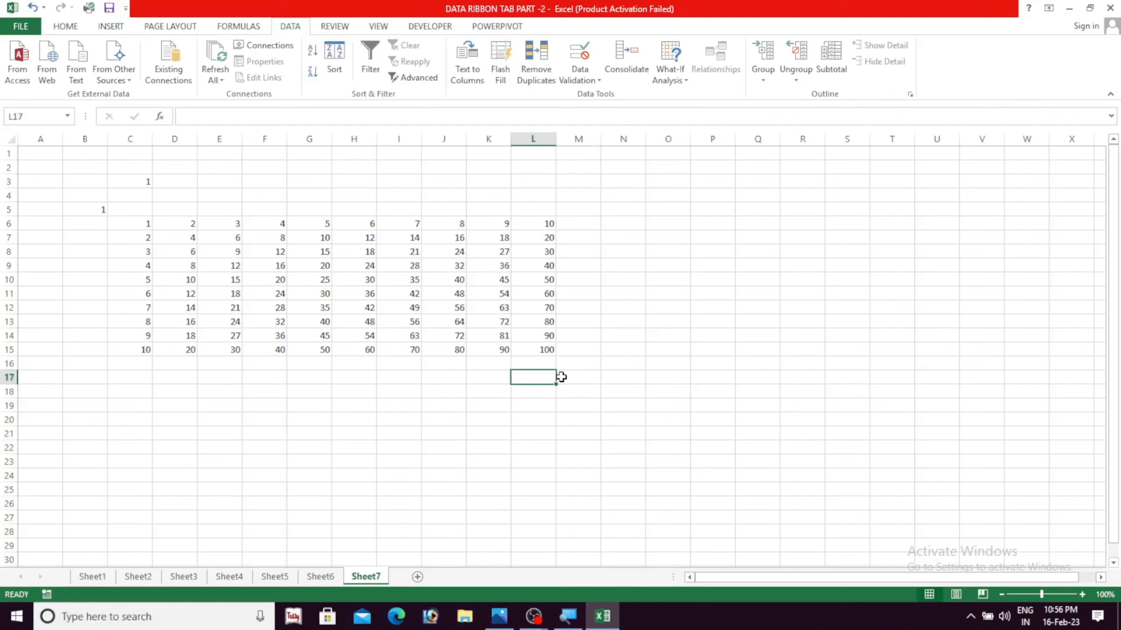